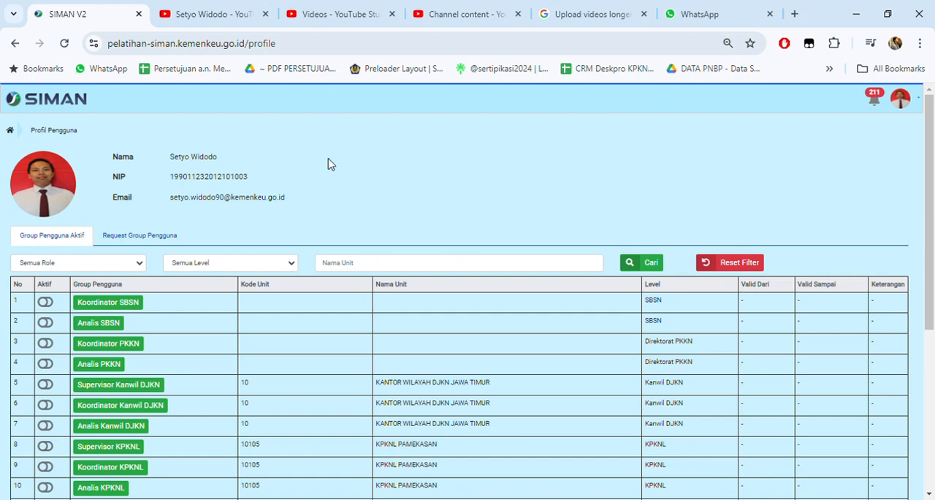
Step: Switch the active role to Analis Satker for KPKNL Pamekasan and go to the Permohonan Pengelolaan list
{"action": "scroll", "coordinate": [335, 161], "scroll_direction": "down", "scroll_amount": 4}
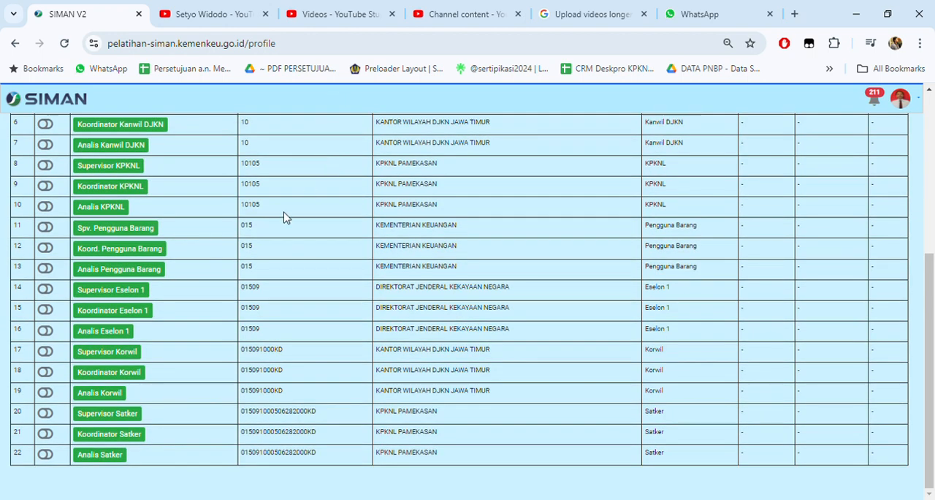
{"action": "left_click", "coordinate": [47, 455]}
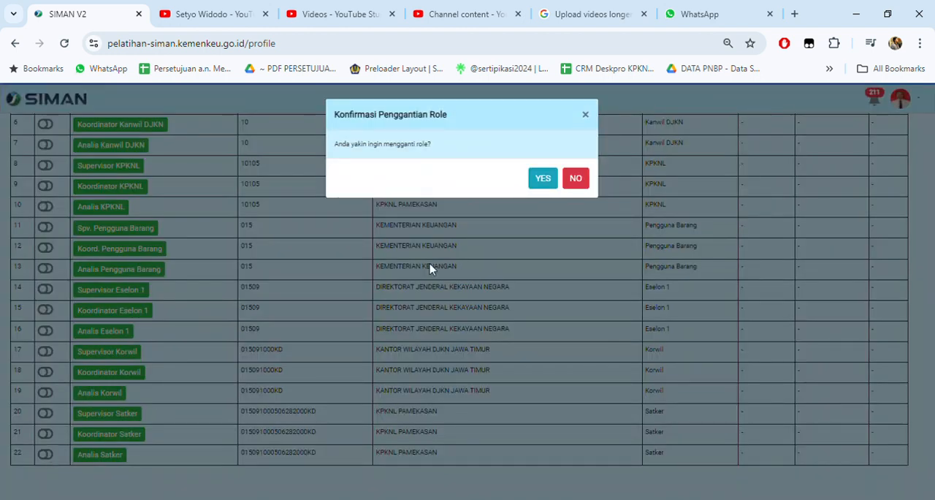
{"action": "left_click", "coordinate": [542, 179]}
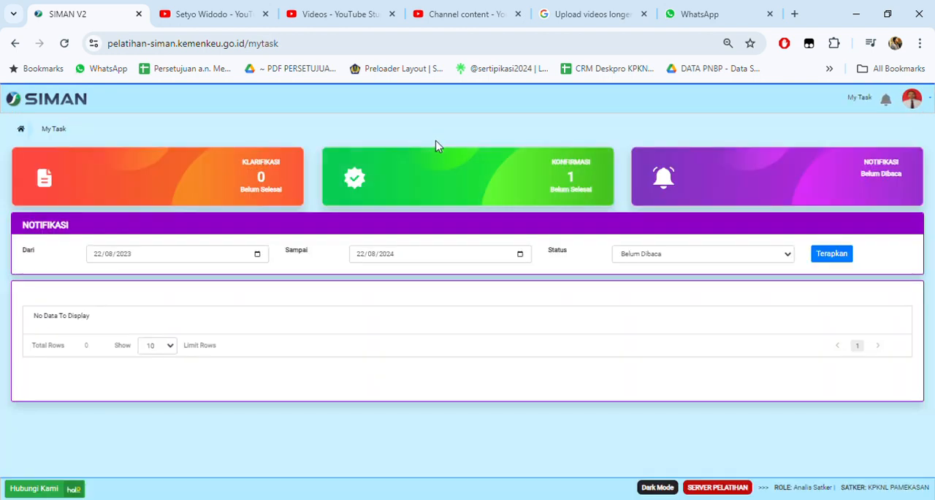
{"action": "mouse_move", "coordinate": [581, 107]}
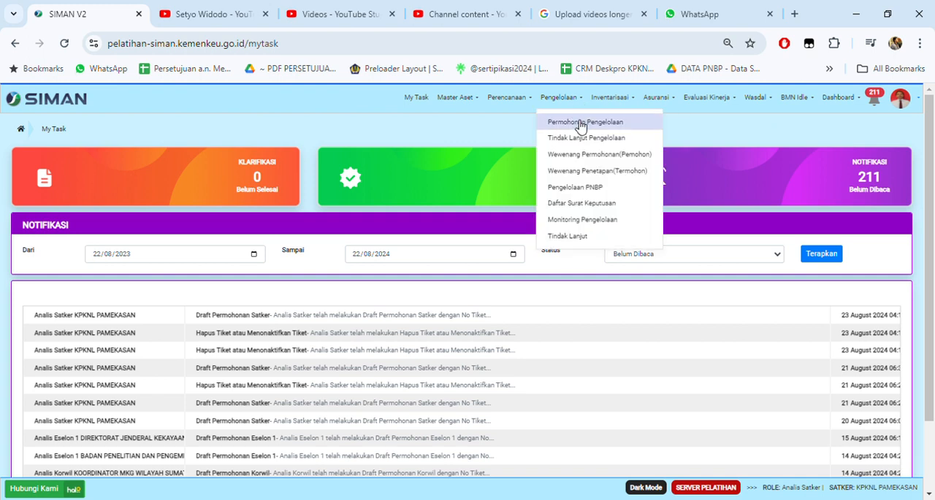
{"action": "left_click", "coordinate": [634, 127]}
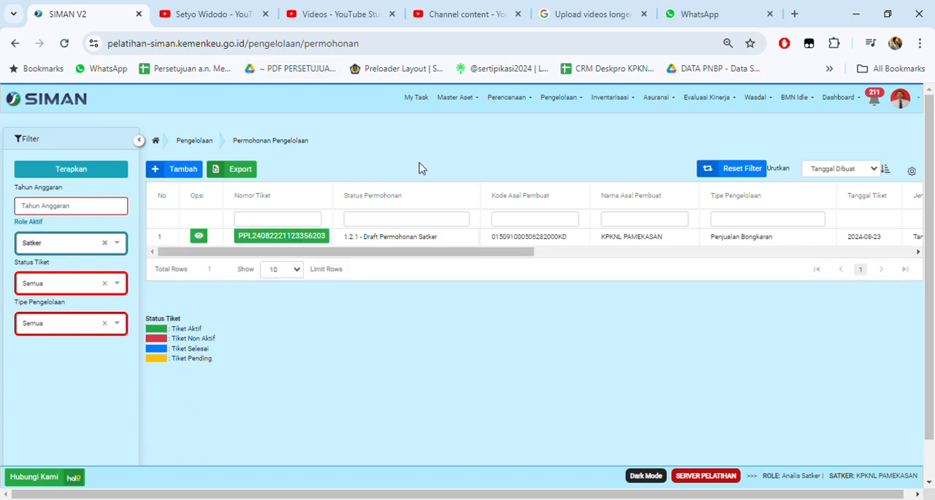
Step: Delete the existing Penjualan Bongkaran draft ticket, giving "salah" as the deletion note
{"action": "left_click", "coordinate": [290, 241]}
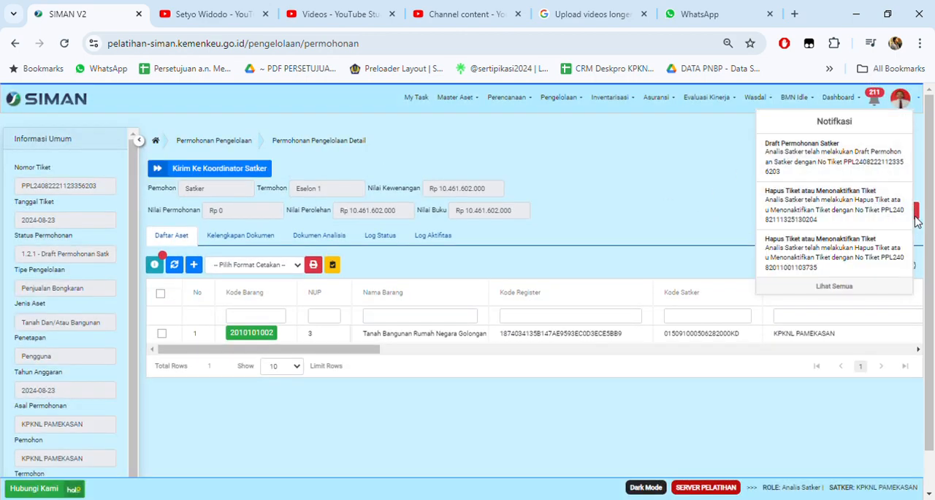
{"action": "left_click", "coordinate": [903, 211]}
{"action": "left_click", "coordinate": [442, 196]}
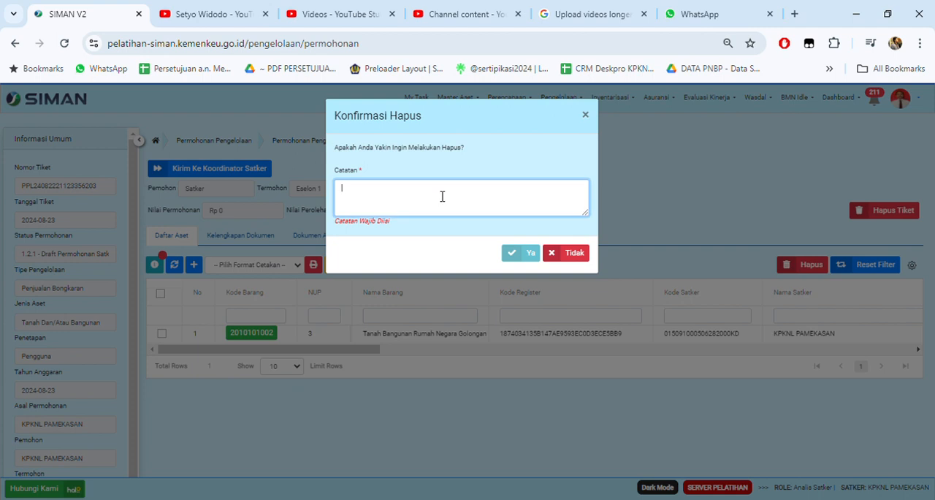
{"action": "type", "text": "salah"}
{"action": "left_click", "coordinate": [519, 257]}
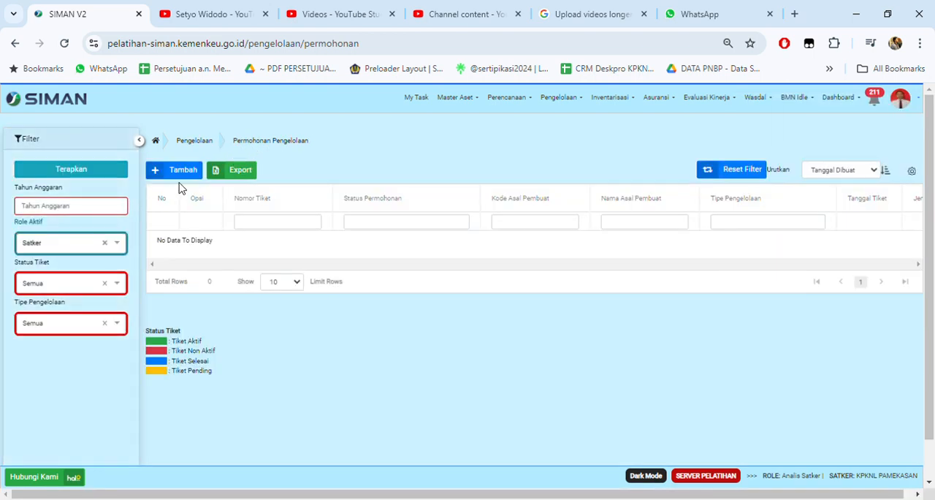
Step: Start a new management request with Jenis Pengelolaan Lainnya and Tipe Pengelolaan Penjualan Bongkaran
{"action": "left_click", "coordinate": [183, 170]}
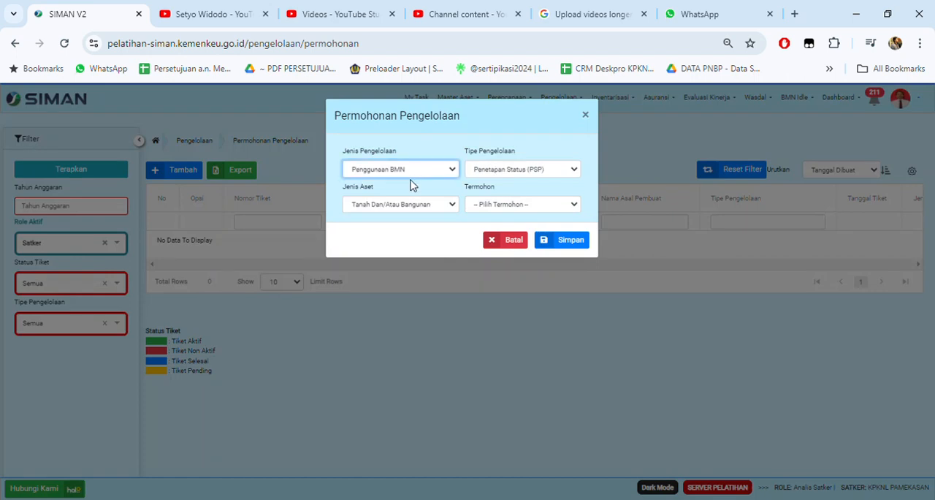
{"action": "left_click", "coordinate": [392, 219]}
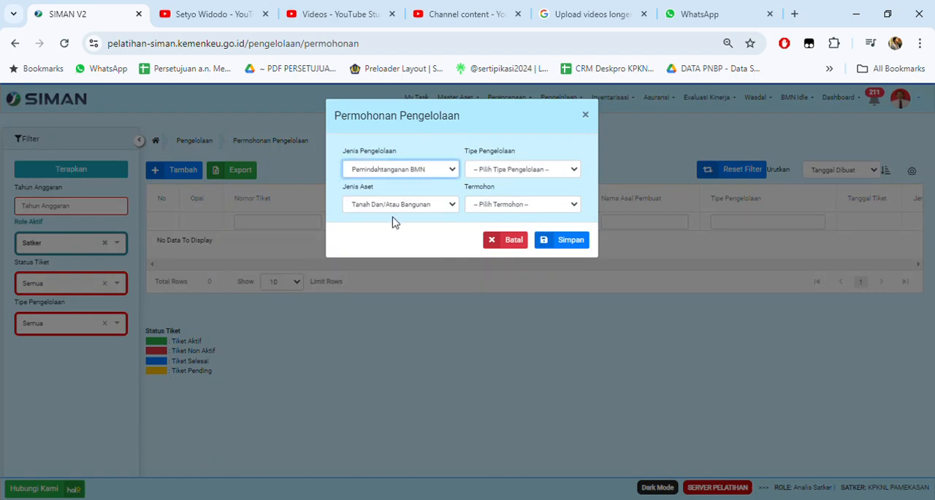
{"action": "left_click", "coordinate": [390, 241]}
{"action": "left_click", "coordinate": [508, 167]}
{"action": "left_click", "coordinate": [510, 198]}
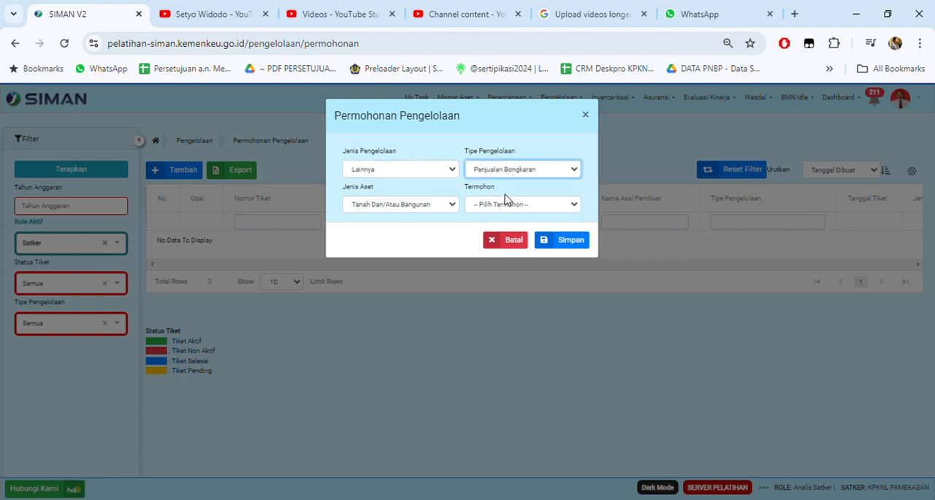
Step: Keep the request's Jenis Aset as Tanah Dan/Atau Bangunan, set Termohon to Eselon 1 and save it
{"action": "left_click", "coordinate": [416, 209]}
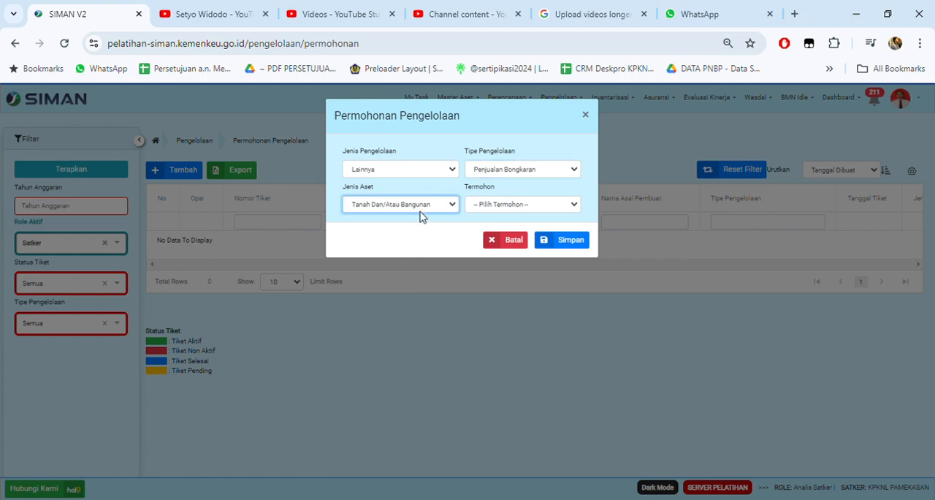
{"action": "left_click", "coordinate": [413, 229]}
{"action": "left_click", "coordinate": [409, 220]}
{"action": "left_click", "coordinate": [510, 208]}
{"action": "left_click", "coordinate": [500, 227]}
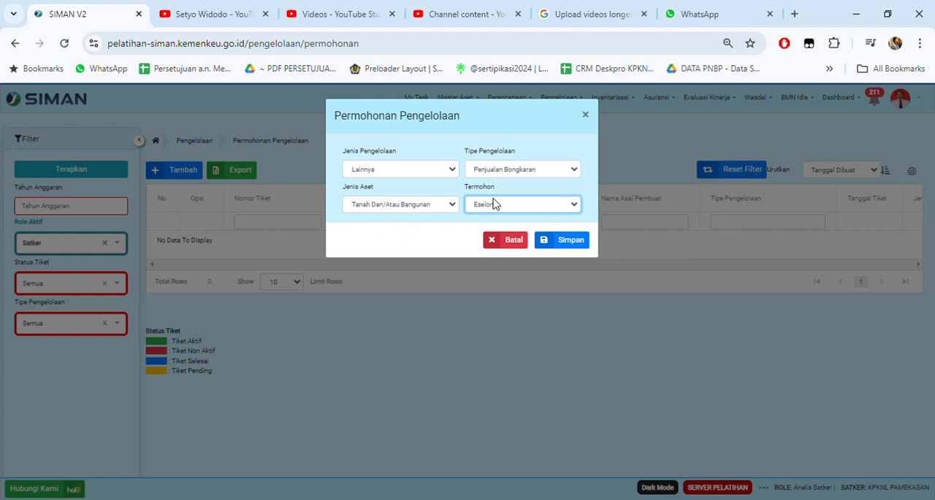
{"action": "left_click", "coordinate": [572, 244]}
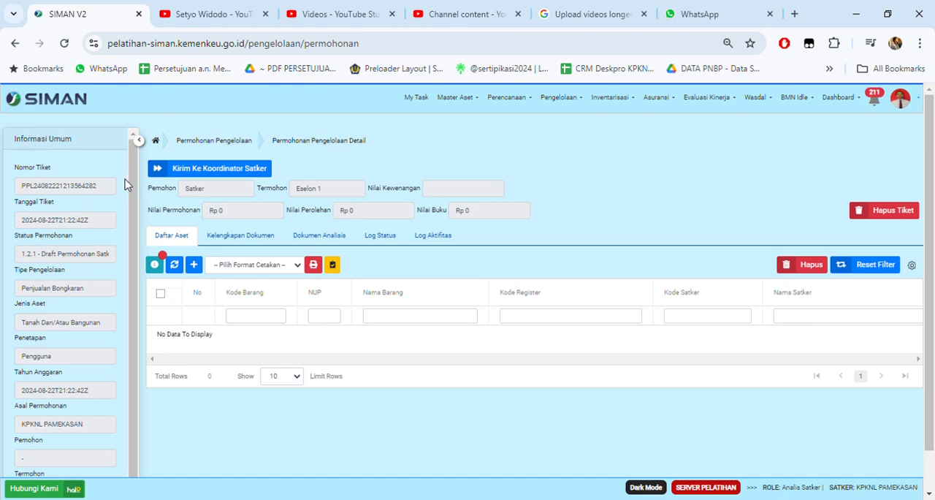
Step: Bring up the assets that can be added to the ticket and filter Nama Barang by "bangunan gedung kantor"
{"action": "scroll", "coordinate": [130, 214], "scroll_direction": "down", "scroll_amount": 1}
{"action": "scroll", "coordinate": [130, 214], "scroll_direction": "up", "scroll_amount": 1}
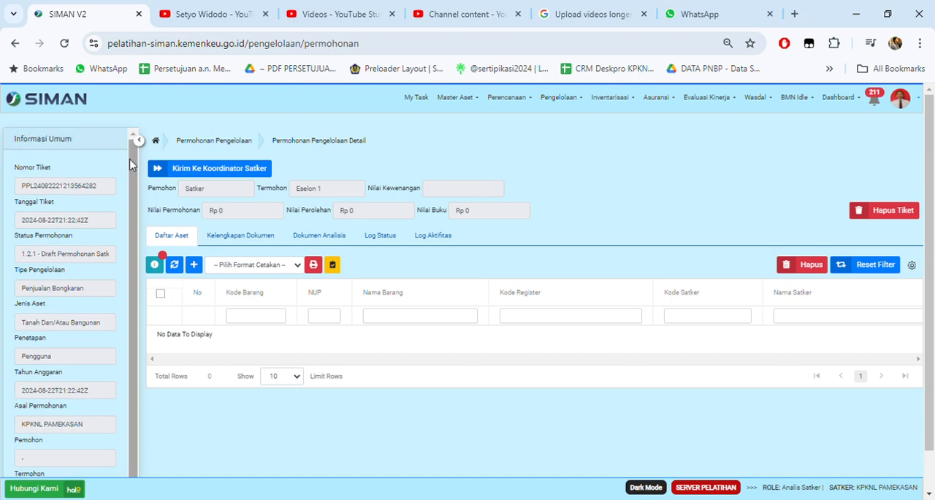
{"action": "left_click", "coordinate": [195, 271]}
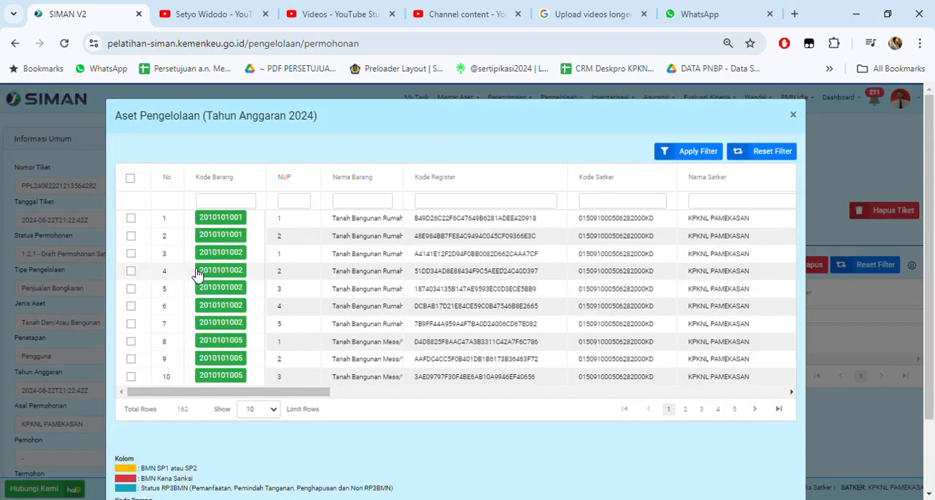
{"action": "scroll", "coordinate": [210, 237], "scroll_direction": "down", "scroll_amount": 1}
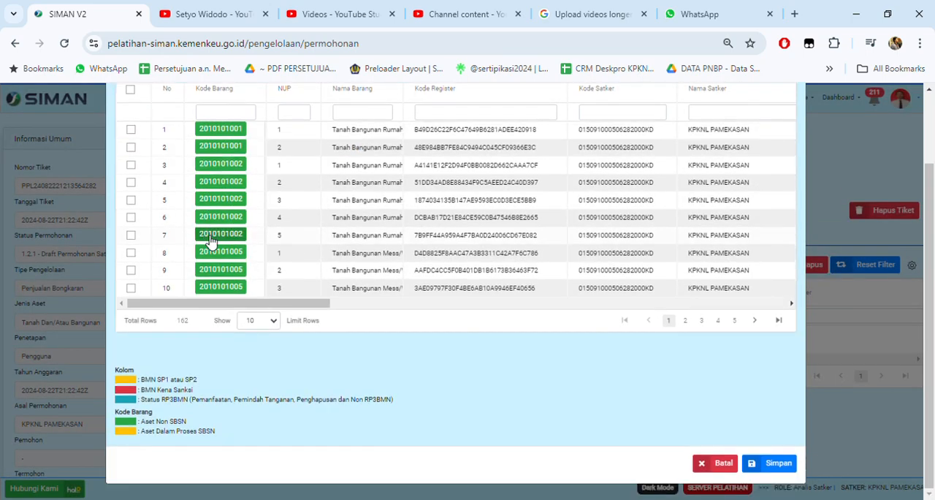
{"action": "scroll", "coordinate": [270, 260], "scroll_direction": "up", "scroll_amount": 1}
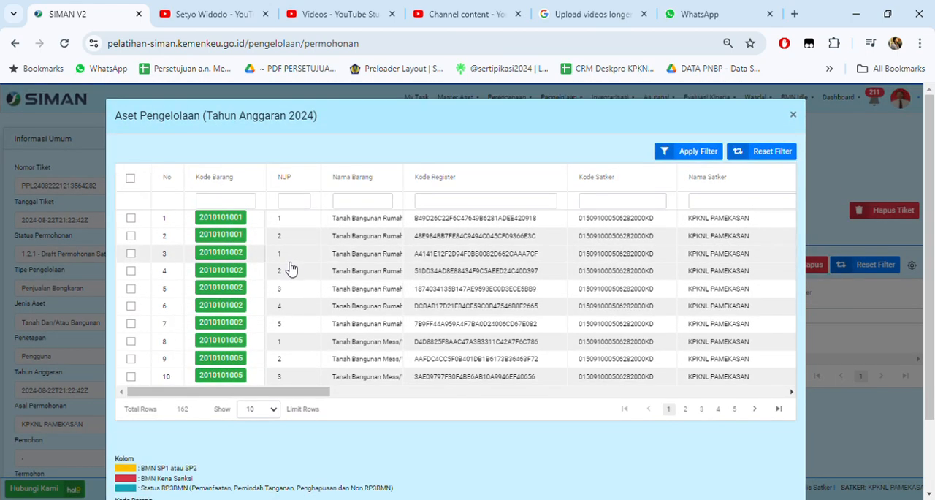
{"action": "left_click", "coordinate": [372, 207]}
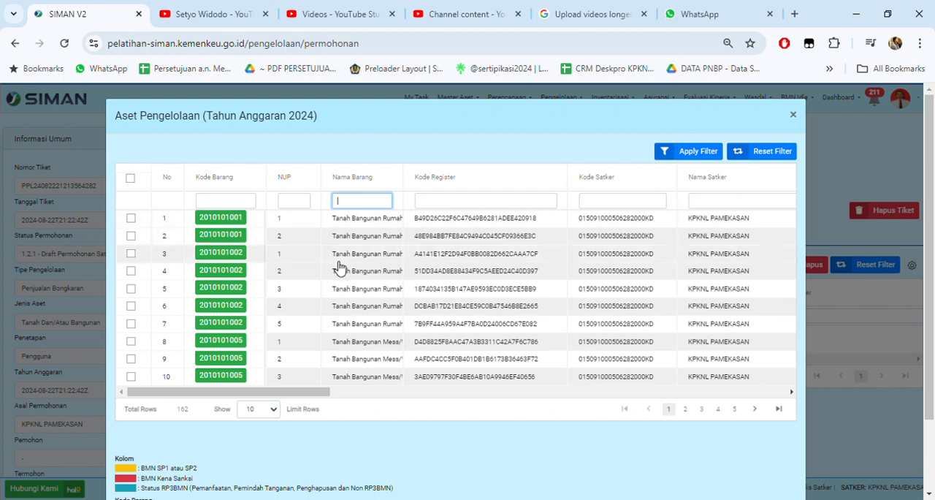
{"action": "type", "text": "bangunan"}
{"action": "type", "text": " gedung kan"}
{"action": "type", "text": "tor"}
{"action": "key", "text": "Return"}
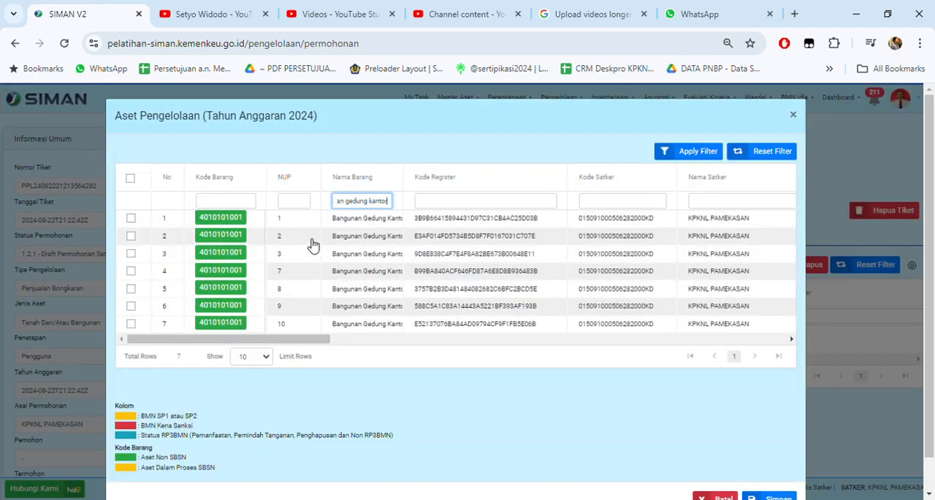
Step: Try to add the Bangunan Gedung Kantor asset with NUP 7 to the ticket
{"action": "left_click", "coordinate": [131, 271]}
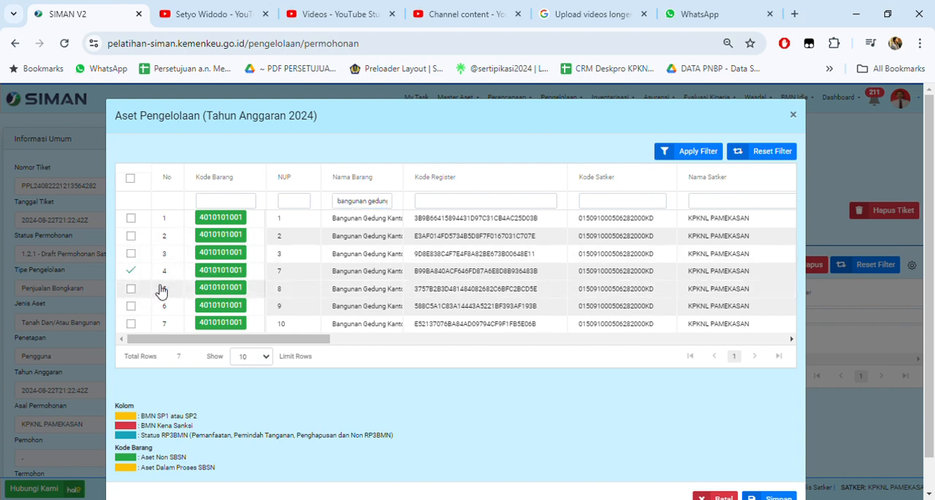
{"action": "scroll", "coordinate": [760, 456], "scroll_direction": "down", "scroll_amount": 1}
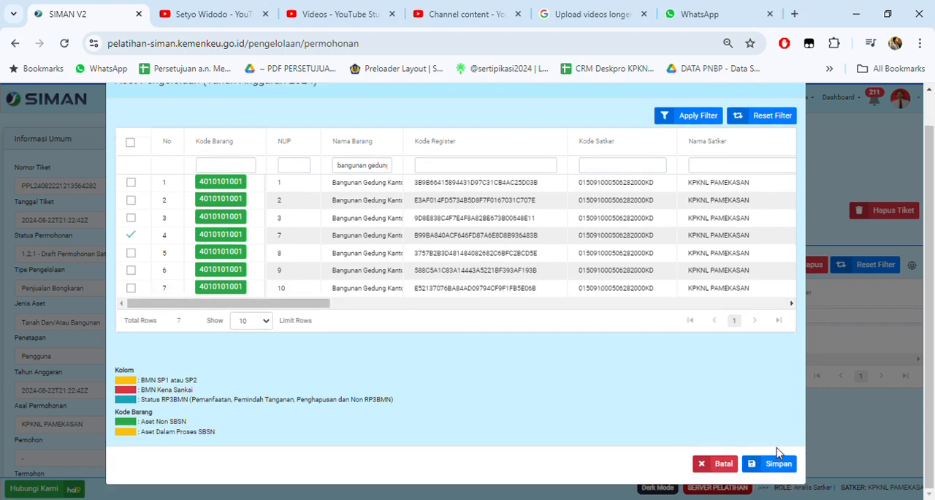
{"action": "left_click", "coordinate": [775, 465]}
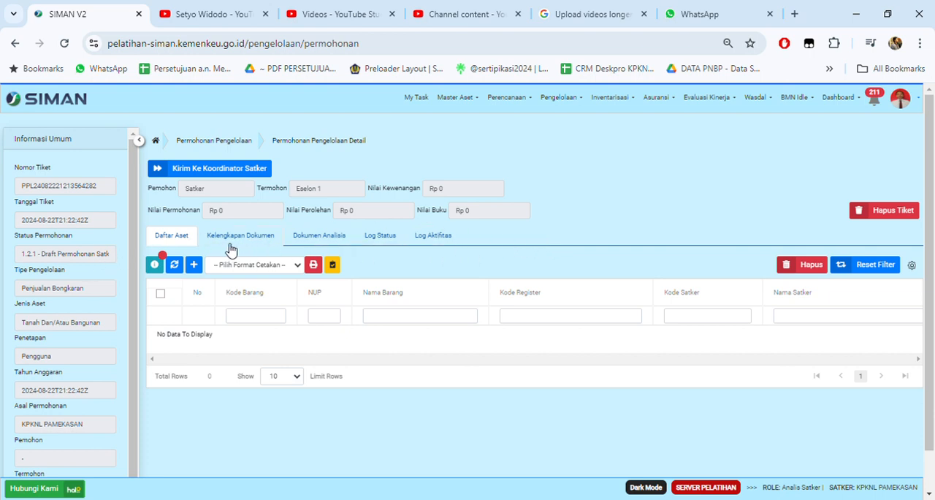
Step: Filter the available assets by the name "bangunan gedung kantor" and add the one with NUP 3 to the ticket
{"action": "left_click", "coordinate": [195, 271]}
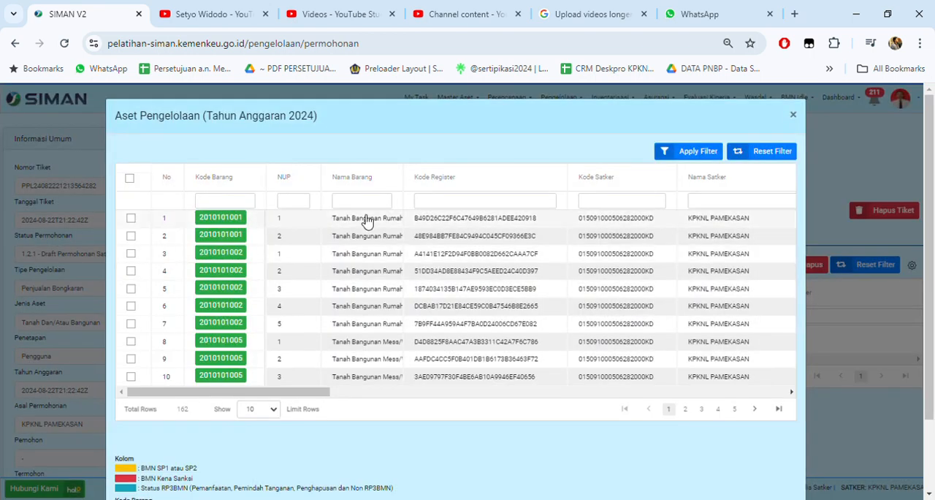
{"action": "left_click", "coordinate": [371, 203]}
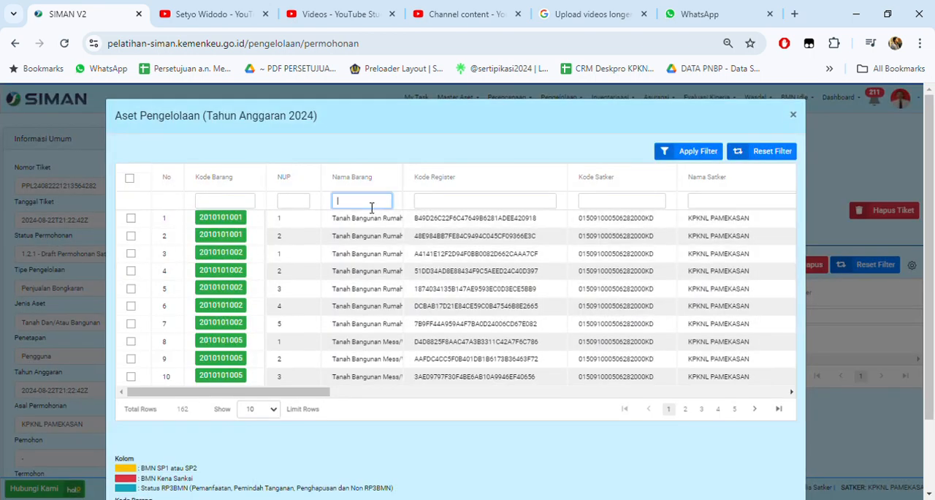
{"action": "type", "text": "banguna"}
{"action": "type", "text": "n gedung kantor"}
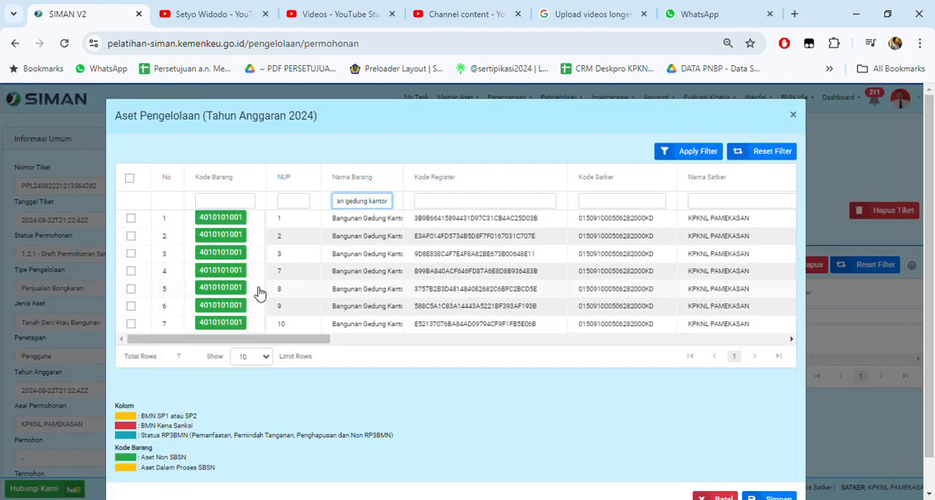
{"action": "left_click", "coordinate": [131, 253]}
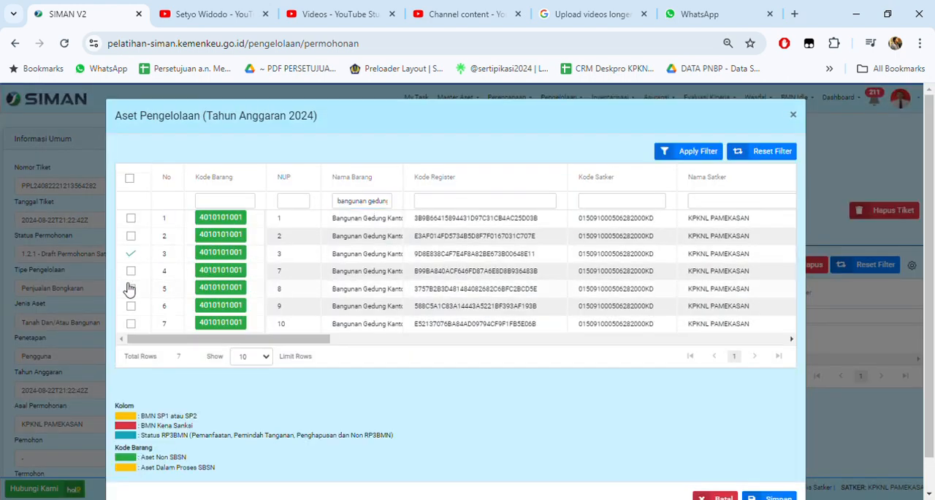
{"action": "scroll", "coordinate": [835, 399], "scroll_direction": "down", "scroll_amount": 1}
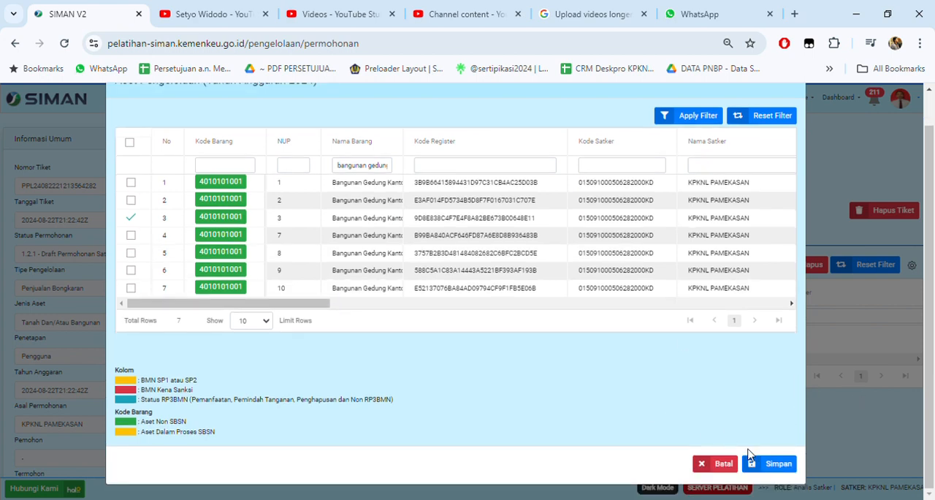
{"action": "left_click", "coordinate": [772, 462]}
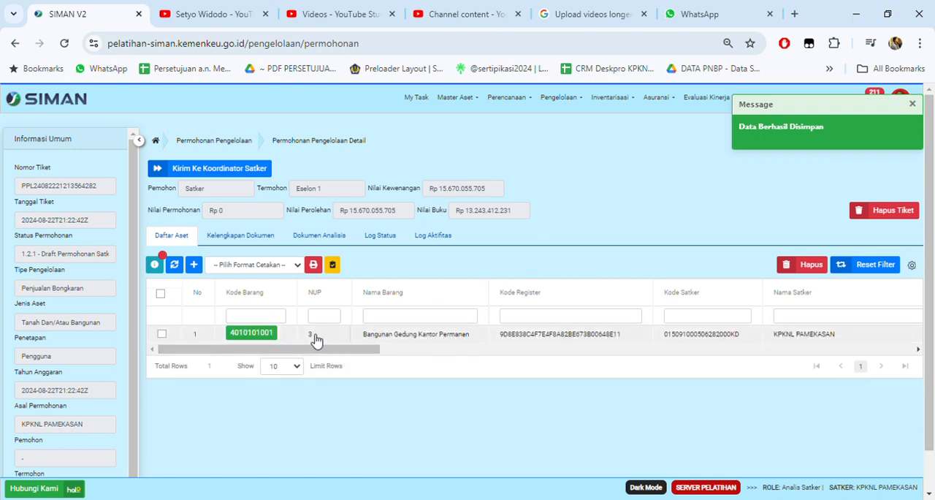
Step: Edit the request details of the added office building asset, setting Nilai Permohonan (Nilai Bongkaran) to 5.000.000
{"action": "left_click_drag", "start_coordinate": [341, 351], "coordinate": [645, 380]}
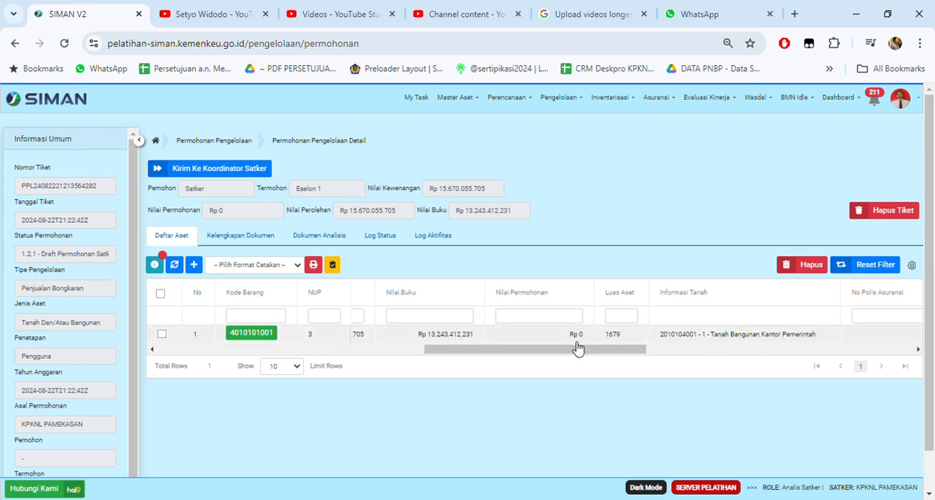
{"action": "left_click_drag", "start_coordinate": [574, 350], "coordinate": [165, 358]}
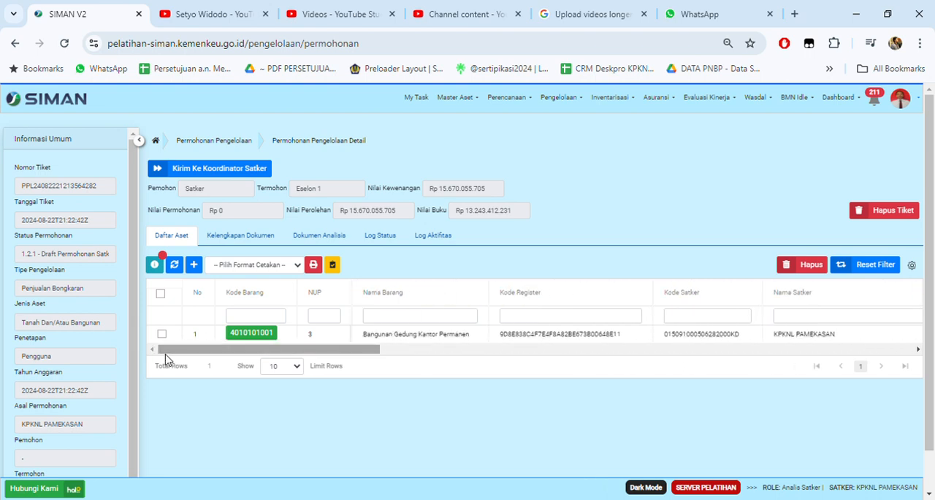
{"action": "left_click", "coordinate": [259, 336]}
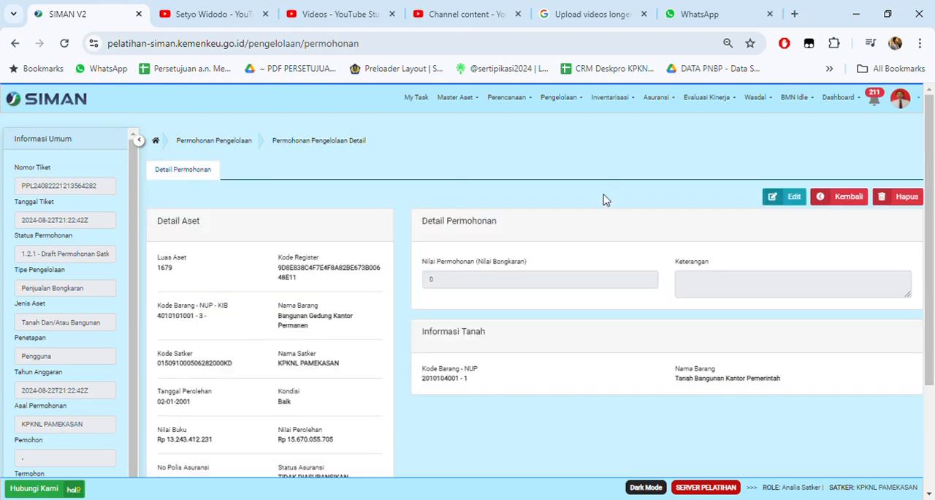
{"action": "scroll", "coordinate": [783, 242], "scroll_direction": "down", "scroll_amount": 1}
{"action": "scroll", "coordinate": [782, 242], "scroll_direction": "up", "scroll_amount": 1}
{"action": "left_click", "coordinate": [785, 211]}
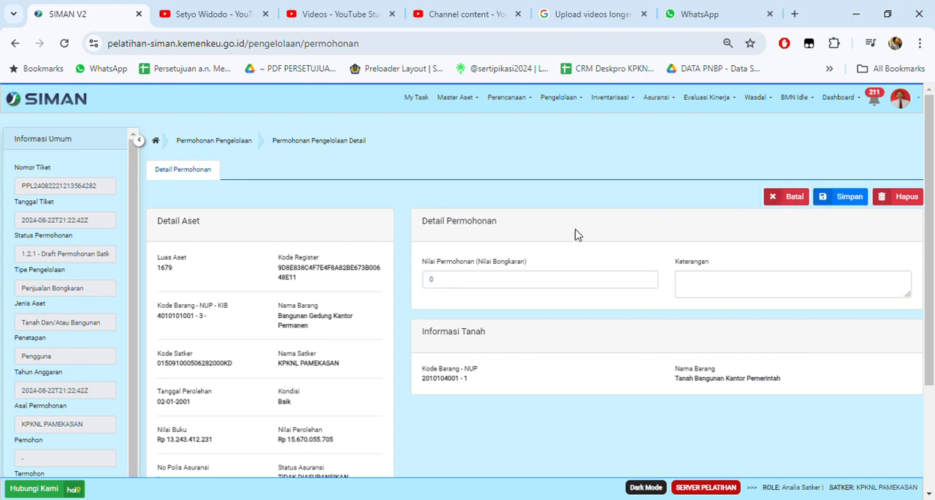
{"action": "left_click_drag", "start_coordinate": [455, 277], "coordinate": [385, 280]}
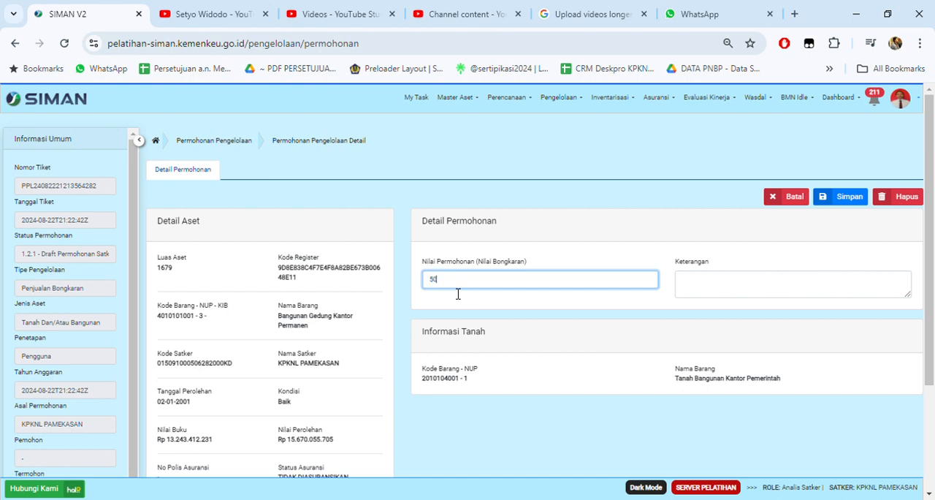
{"action": "type", "text": "0000"}
Step: Enter "Sesuai hasil penilaian Dinas PUPR Kabupaten Pamekasan" as the Keterangan and save the asset's request details
{"action": "left_click", "coordinate": [723, 285]}
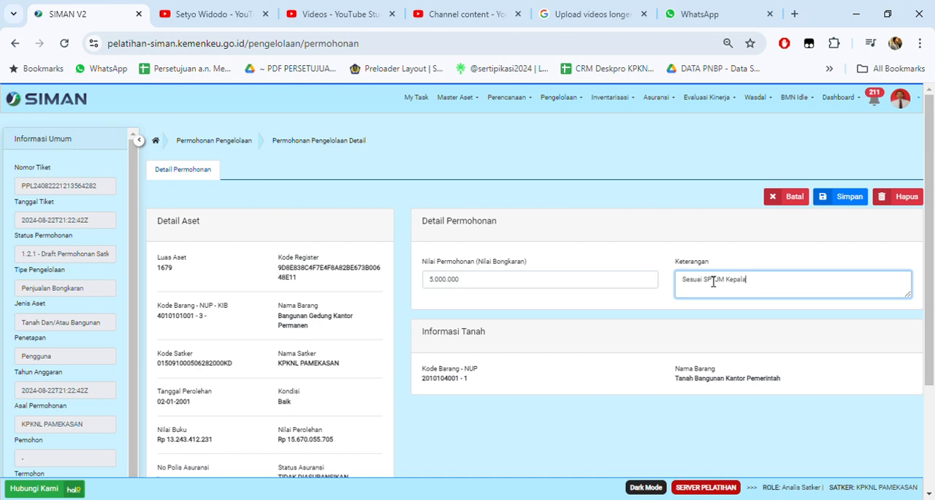
{"action": "type", "text": "KPKNL Pem"}
{"action": "key", "text": "BackSpace"}
{"action": "key", "text": "BackSpace"}
{"action": "key", "text": "BackSpace"}
{"action": "type", "text": "amekasa"}
{"action": "key", "text": "BackSpace"}
{"action": "key", "text": "BackSpace"}
{"action": "key", "text": "BackSpace"}
{"action": "key", "text": "BackSpace"}
{"action": "key", "text": "BackSpace"}
{"action": "key", "text": "BackSpace"}
{"action": "key", "text": "BackSpace"}
{"action": "key", "text": "BackSpace"}
{"action": "key", "text": "BackSpace"}
{"action": "key", "text": "BackSpace"}
{"action": "key", "text": "BackSpace"}
{"action": "key", "text": "BackSpace"}
{"action": "key", "text": "BackSpace"}
{"action": "key", "text": "BackSpace"}
{"action": "key", "text": "BackSpace"}
{"action": "key", "text": "BackSpace"}
{"action": "key", "text": "BackSpace"}
{"action": "key", "text": "BackSpace"}
{"action": "key", "text": "BackSpace"}
{"action": "key", "text": "BackSpace"}
{"action": "type", "text": "i hasil penilaian Dinas PUPR Kabu"}
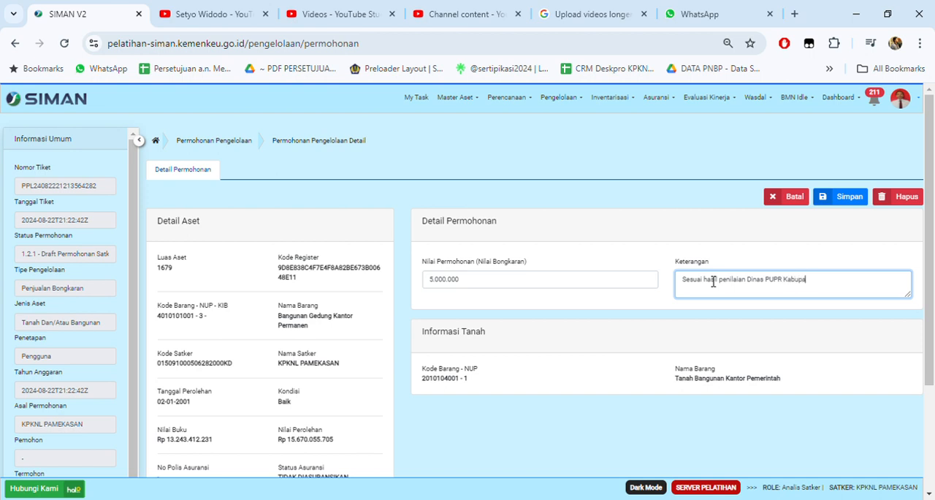
{"action": "type", "text": "paten am"}
{"action": "type", "text": "ameka"}
{"action": "left_click", "coordinate": [842, 201]}
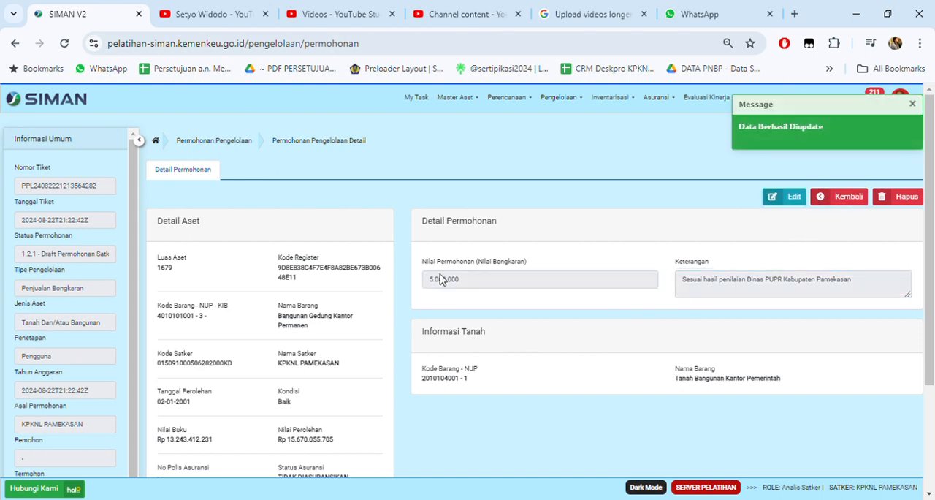
Step: Return to the ticket and start a new entry in its Kelengkapan Dokumen
{"action": "left_click", "coordinate": [852, 199]}
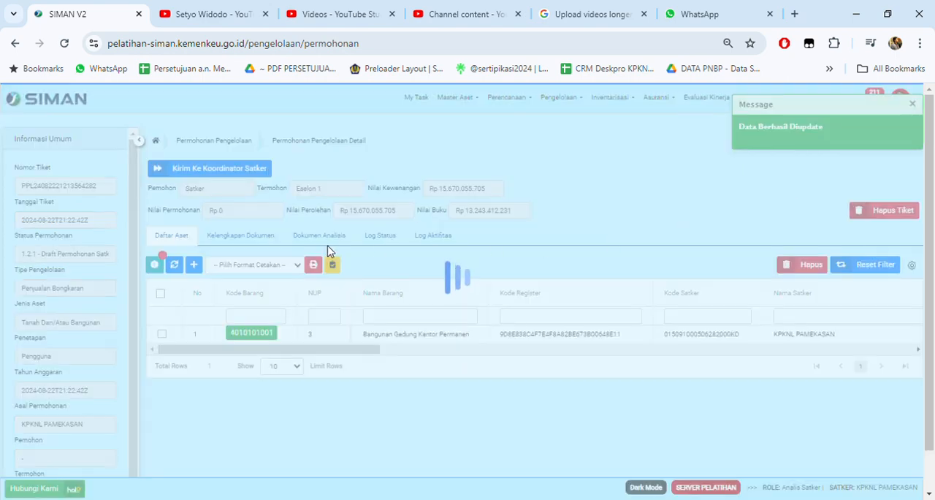
{"action": "left_click", "coordinate": [265, 240]}
{"action": "left_click", "coordinate": [193, 272]}
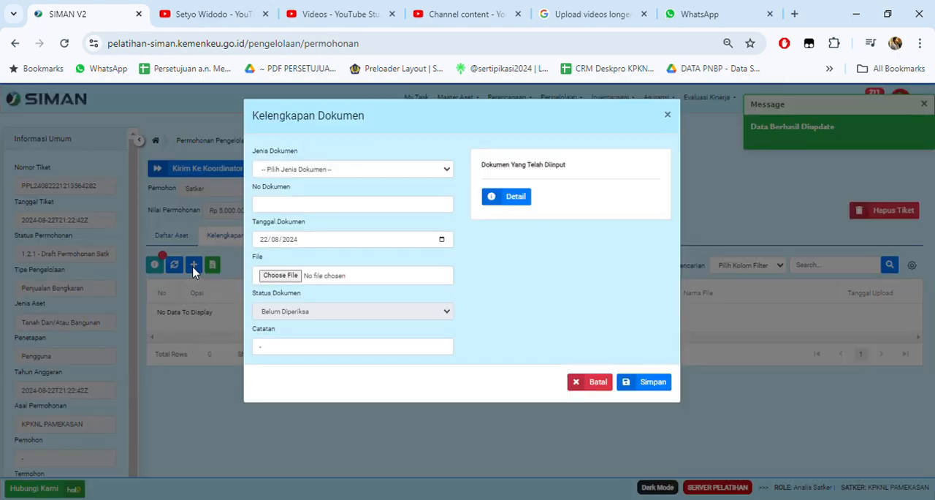
Step: Examine the available Jenis Dokumen types, which are mandatory or optional, and the fields each one requires
{"action": "left_click", "coordinate": [347, 172]}
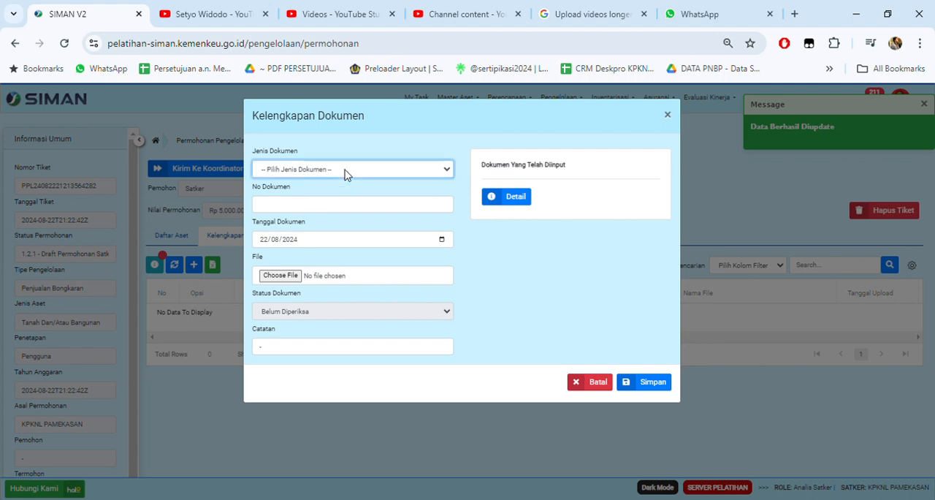
{"action": "left_click", "coordinate": [344, 189]}
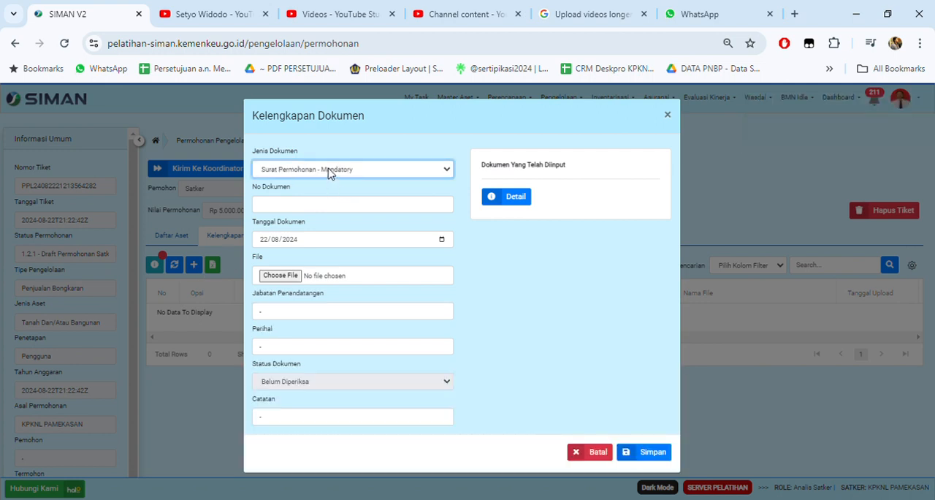
{"action": "left_click", "coordinate": [315, 202]}
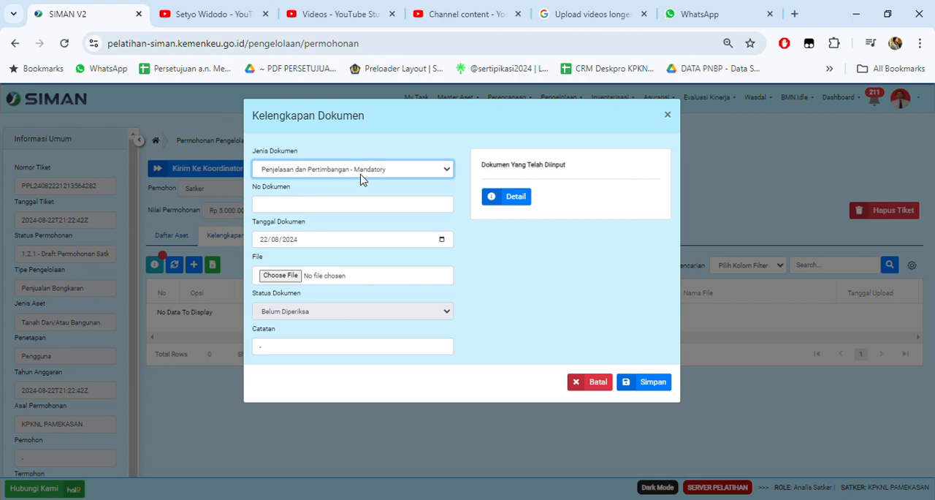
{"action": "left_click", "coordinate": [372, 213]}
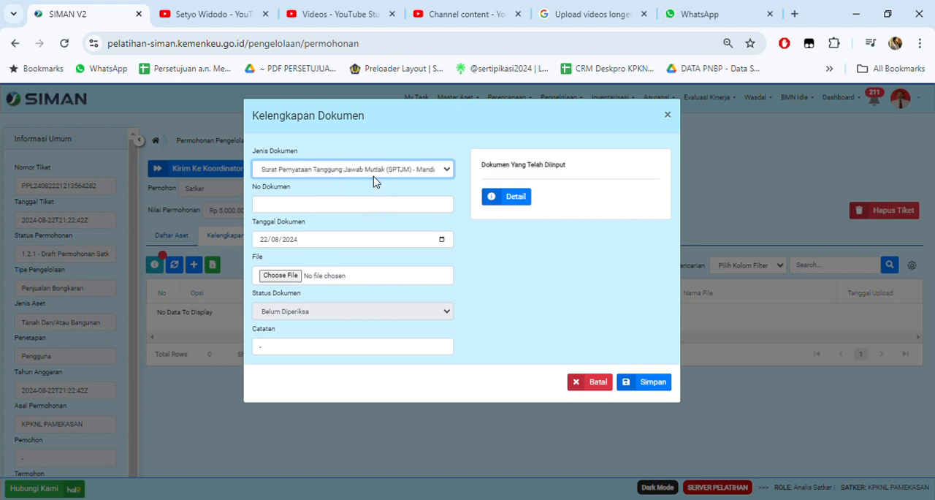
{"action": "left_click", "coordinate": [348, 227]}
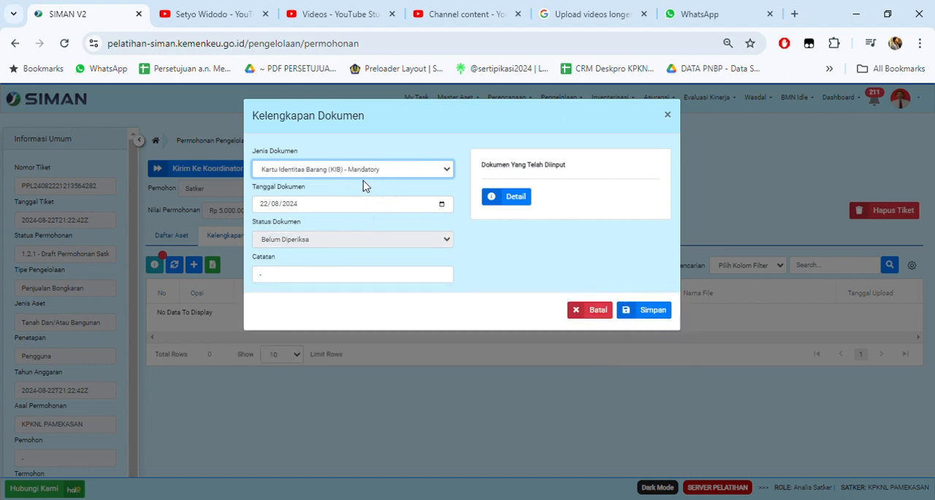
{"action": "left_click", "coordinate": [347, 238]}
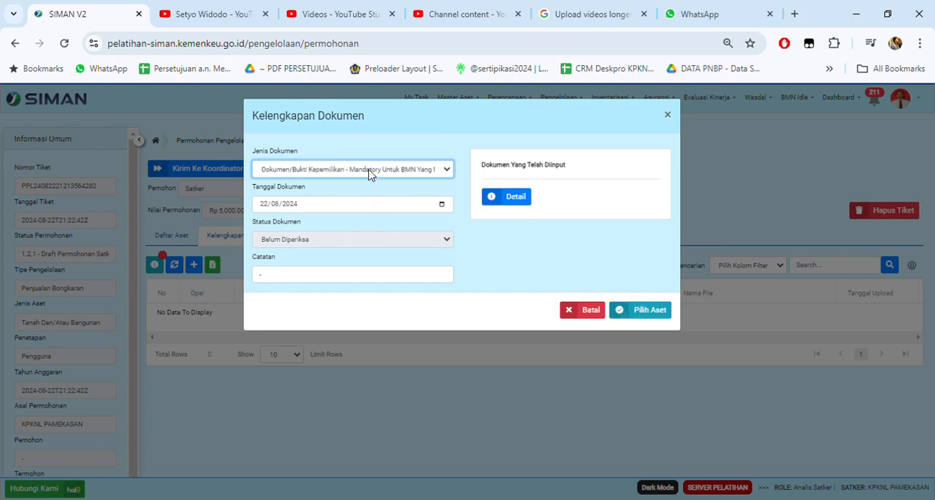
{"action": "left_click", "coordinate": [370, 174]}
{"action": "left_click", "coordinate": [329, 244]}
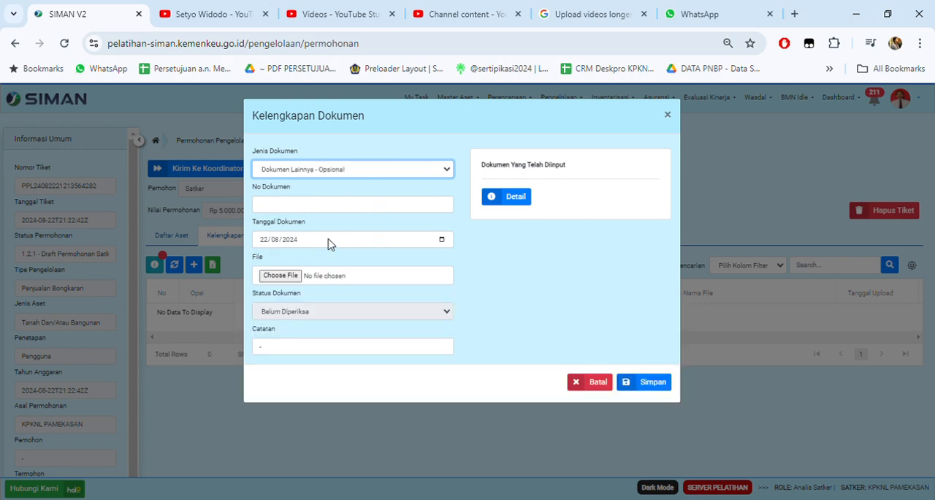
{"action": "left_click", "coordinate": [333, 170]}
{"action": "left_click", "coordinate": [323, 203]}
{"action": "left_click", "coordinate": [351, 174]}
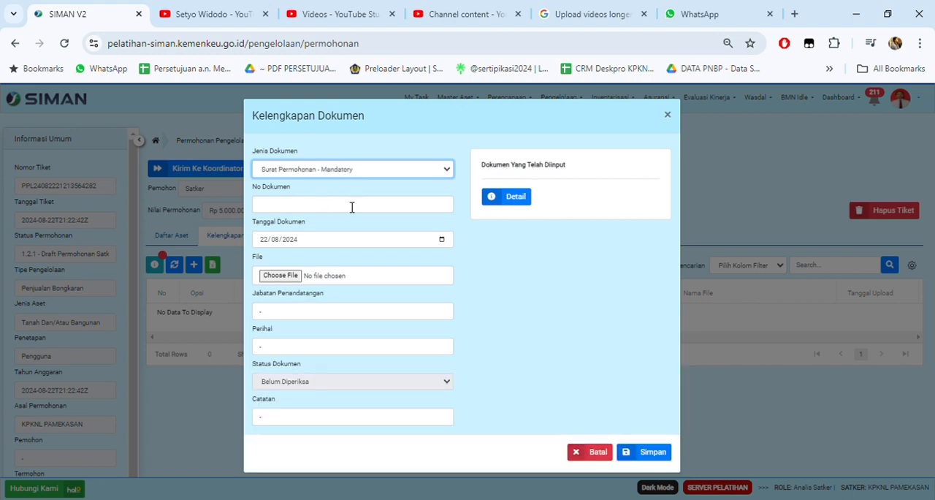
{"action": "left_click", "coordinate": [346, 202]}
{"action": "left_click", "coordinate": [346, 179]}
{"action": "left_click", "coordinate": [330, 241]}
Step: Choose Surat Permohonan as the document type, set No Dokumen to S-01 and attach the "S 121 Lamp" PDF
{"action": "left_click", "coordinate": [343, 174]}
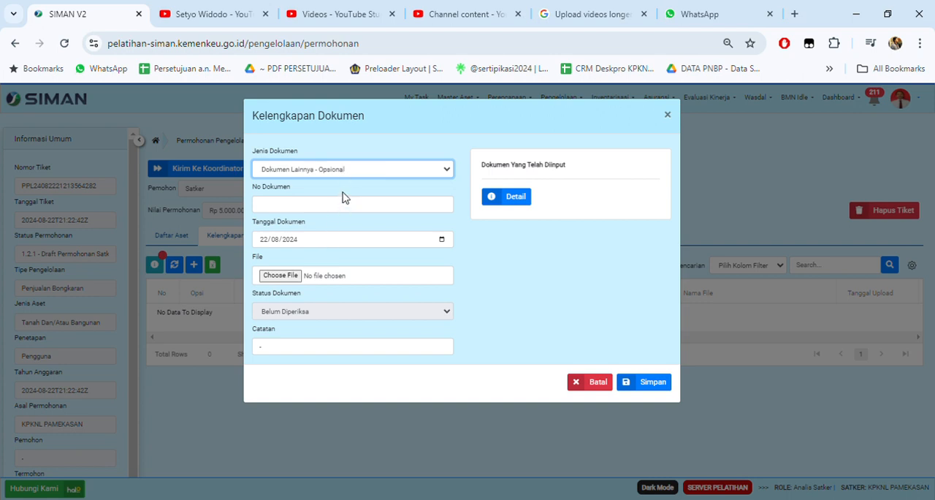
{"action": "left_click", "coordinate": [344, 195]}
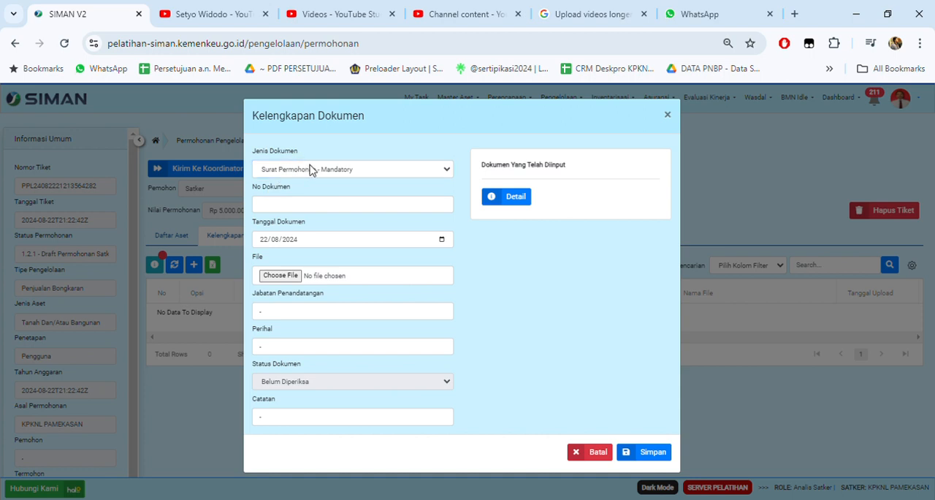
{"action": "left_click", "coordinate": [307, 206]}
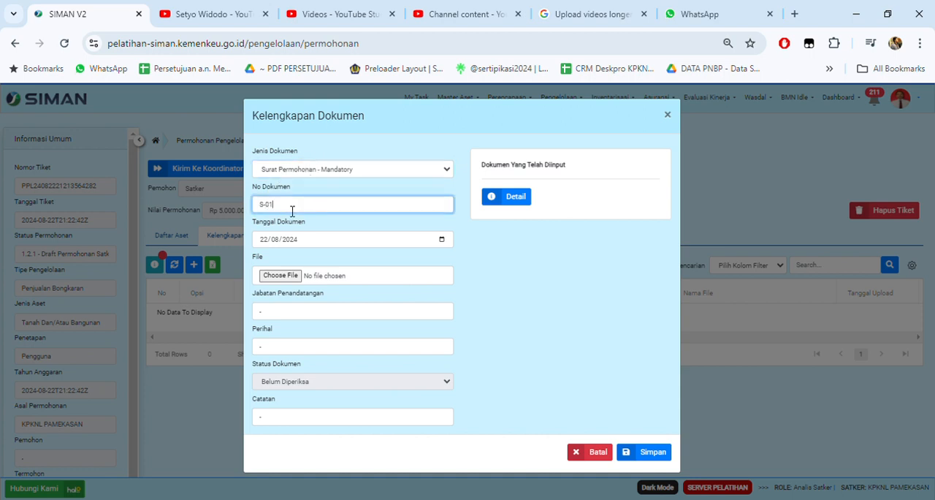
{"action": "left_click", "coordinate": [292, 240]}
{"action": "left_click", "coordinate": [269, 273]}
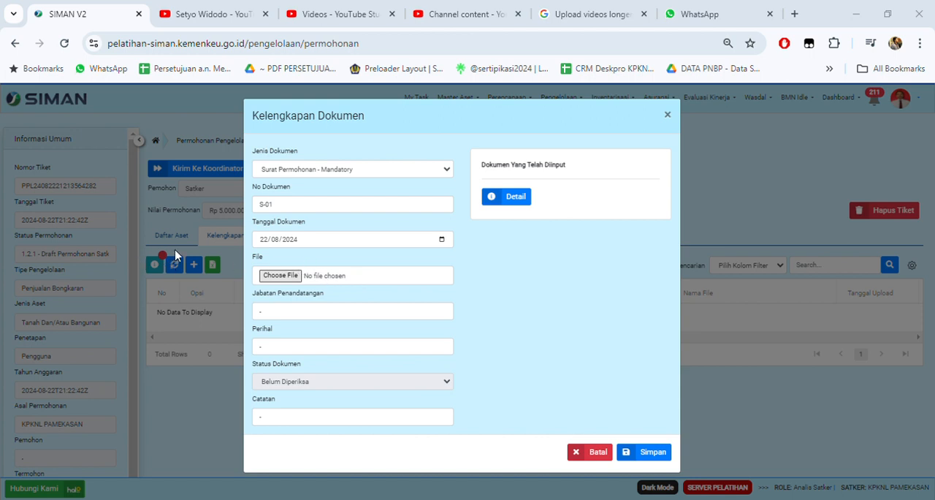
{"action": "left_click", "coordinate": [332, 307]}
Step: Set the Surat Permohonan's Jabatan Penandatangan to "Kepala KPKNL Pamekasan"
{"action": "left_click", "coordinate": [309, 316]}
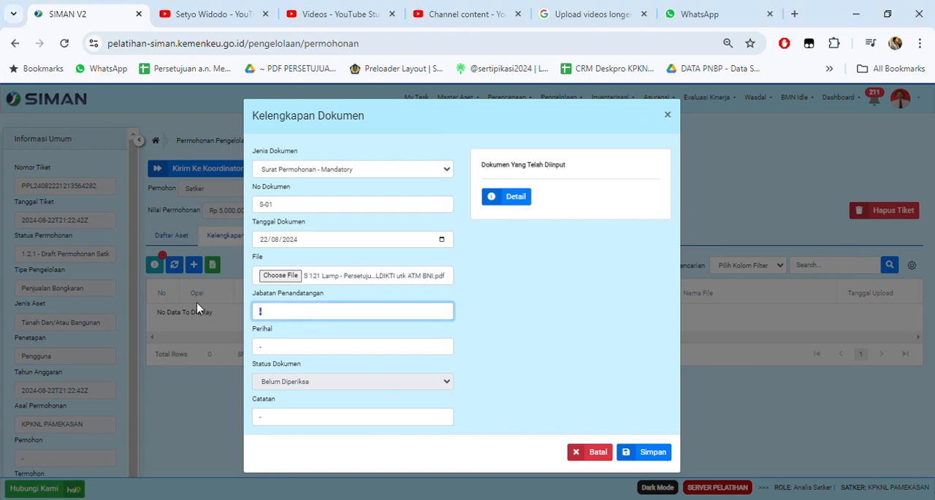
{"action": "key", "text": "BackSpace"}
{"action": "type", "text": "kEP"}
{"action": "type", "text": "pala"}
{"action": "type", "text": " KPKNL Pameka"}
{"action": "type", "text": "san"}
{"action": "key", "text": "Tab"}
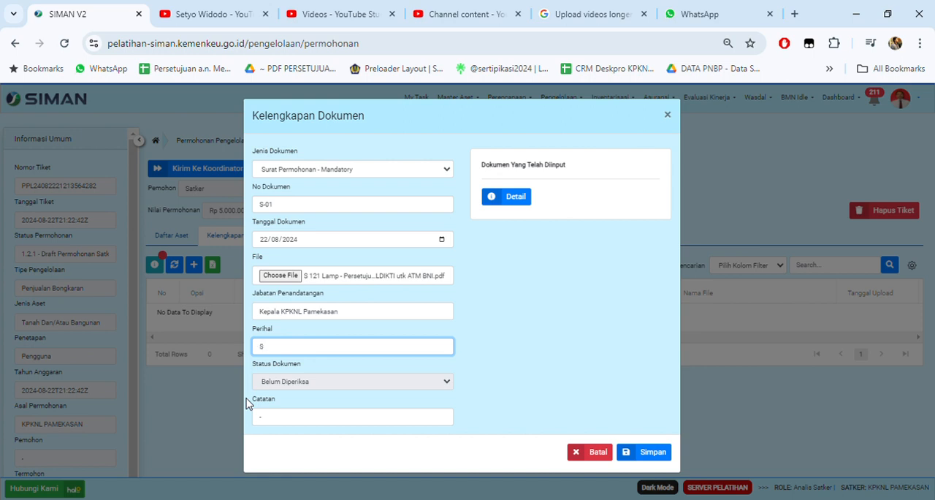
Step: Enter "Permohonan Persetujuan Bongkaran Gedung Akibat Renovasi" as the Perihal and save the Surat Permohonan document
{"action": "type", "text": "Permohonan Persetujuan Bongkaran Gedung Akibat Reno"}
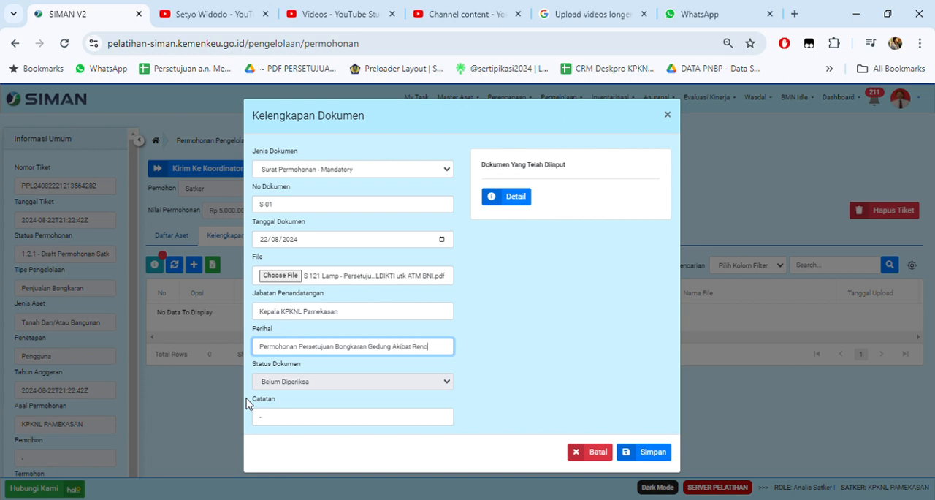
{"action": "type", "text": "vasi"}
{"action": "left_click", "coordinate": [373, 422]}
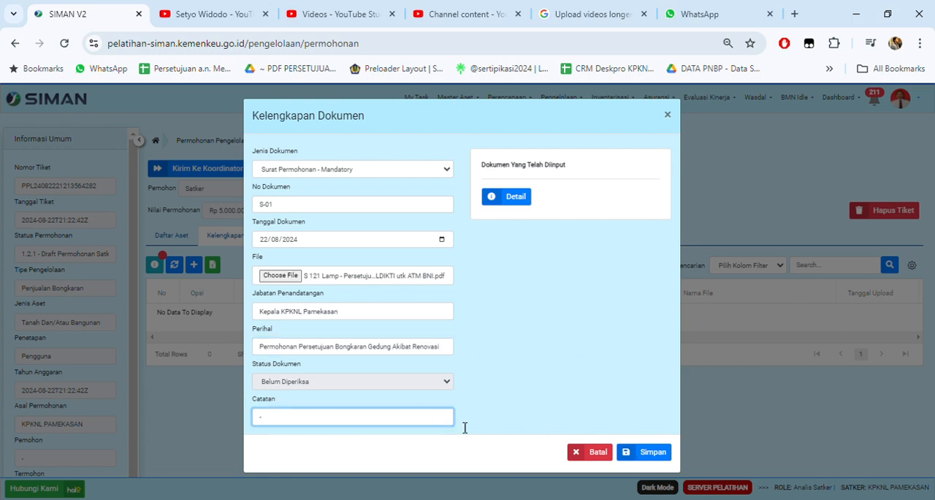
{"action": "left_click", "coordinate": [654, 451]}
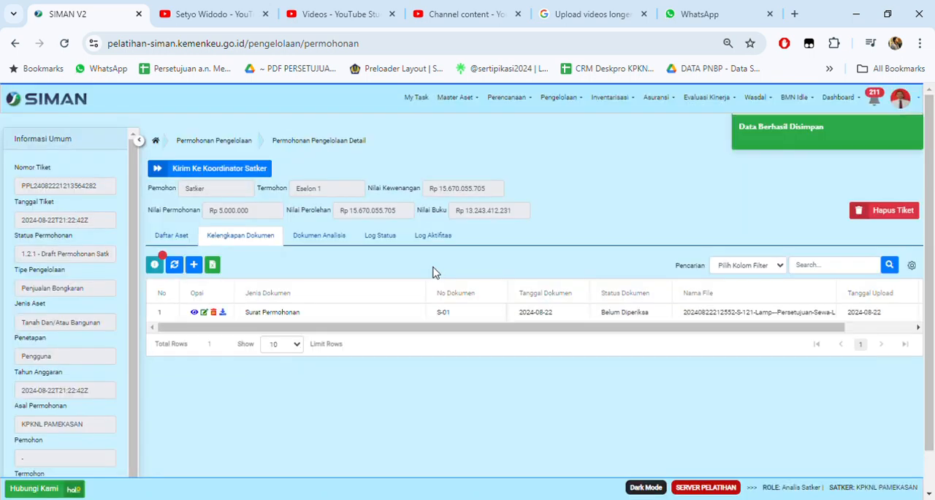
Step: Add and save a Penjelasan dan Pertimbangan document with No Dokumen Suket-01 and the "S 121 Lamp" PDF attached
{"action": "left_click", "coordinate": [192, 267]}
{"action": "left_click", "coordinate": [345, 169]}
{"action": "left_click", "coordinate": [329, 207]}
{"action": "left_click", "coordinate": [322, 204]}
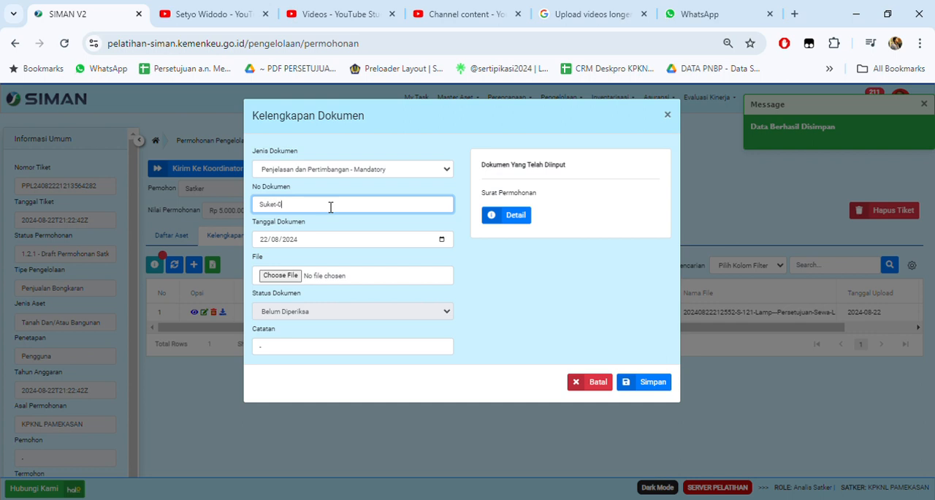
{"action": "left_click", "coordinate": [293, 274]}
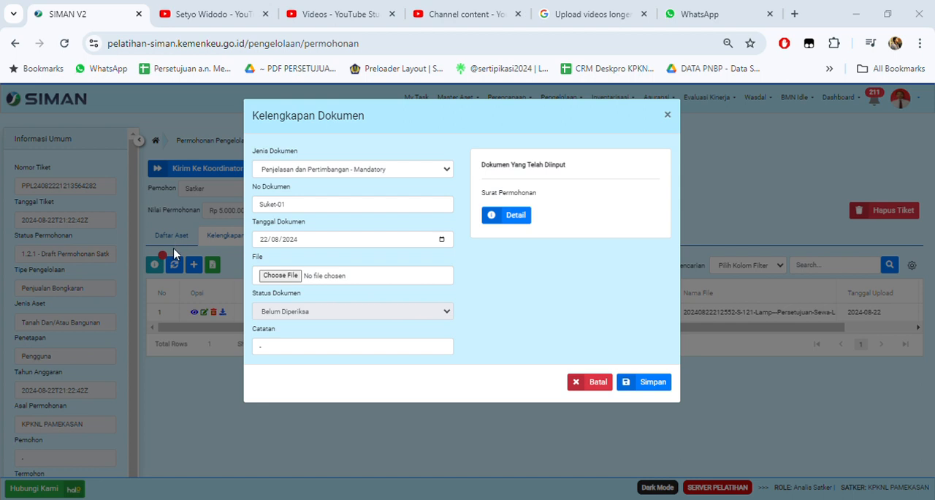
{"action": "left_click", "coordinate": [347, 315]}
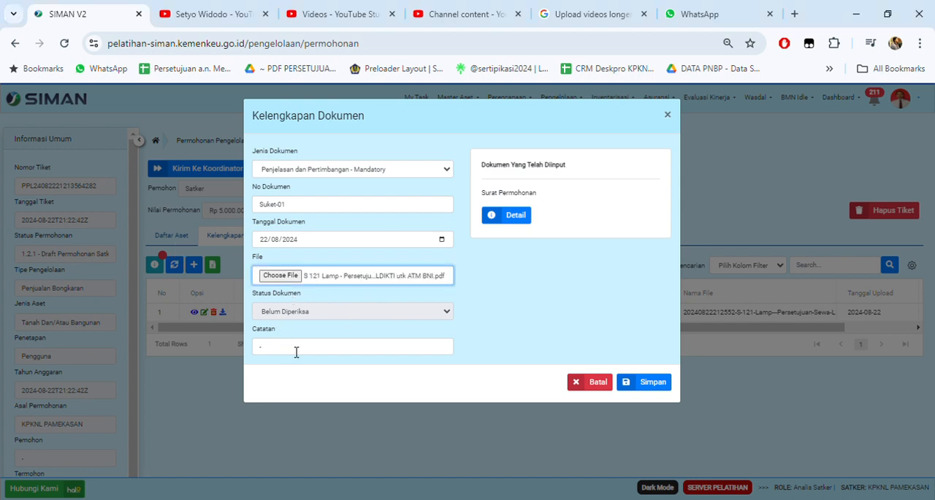
{"action": "left_click", "coordinate": [643, 382]}
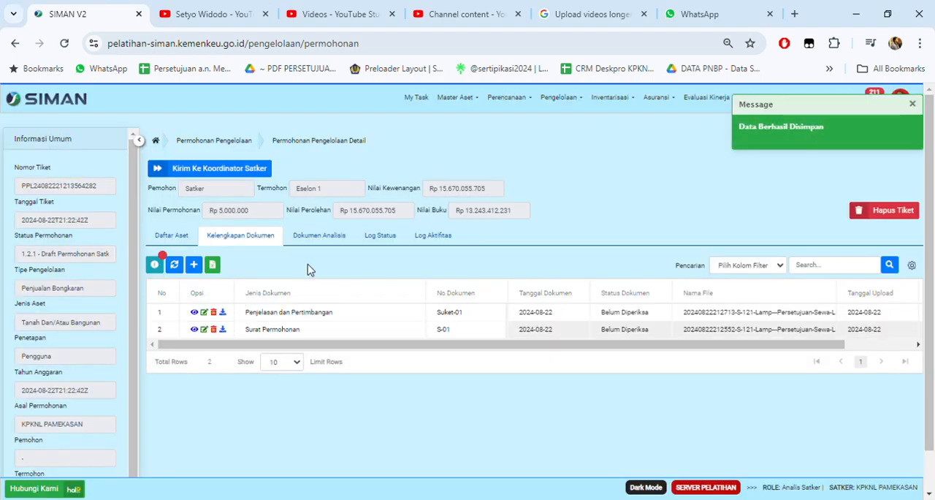
Step: Add and save a Surat Pernyataan Tanggung Jawab Mutlak (SPTJM) document with No Dokumen SPTJM-01 and the "S 121 Lamp" PDF attached
{"action": "left_click", "coordinate": [194, 264]}
{"action": "left_click", "coordinate": [340, 172]}
{"action": "left_click", "coordinate": [331, 205]}
{"action": "left_click", "coordinate": [342, 174]}
{"action": "left_click", "coordinate": [312, 217]}
{"action": "left_click", "coordinate": [290, 207]}
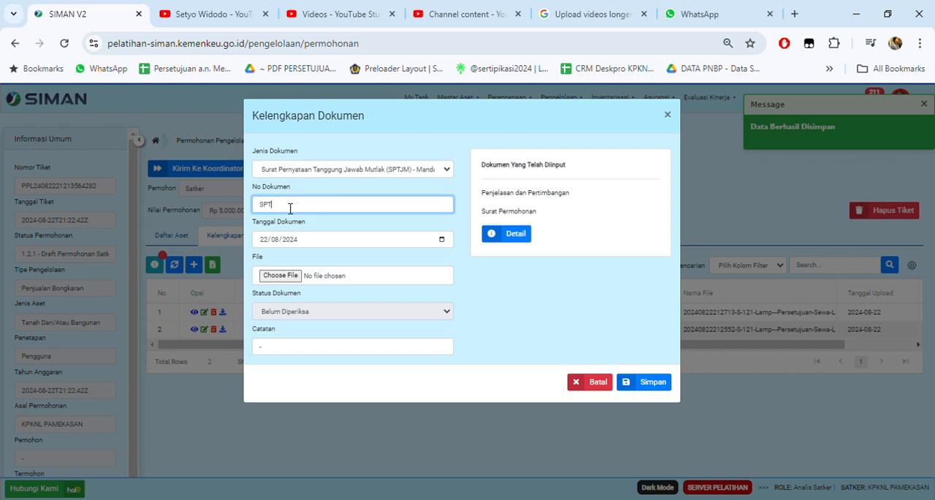
{"action": "type", "text": "SPTJM-01"}
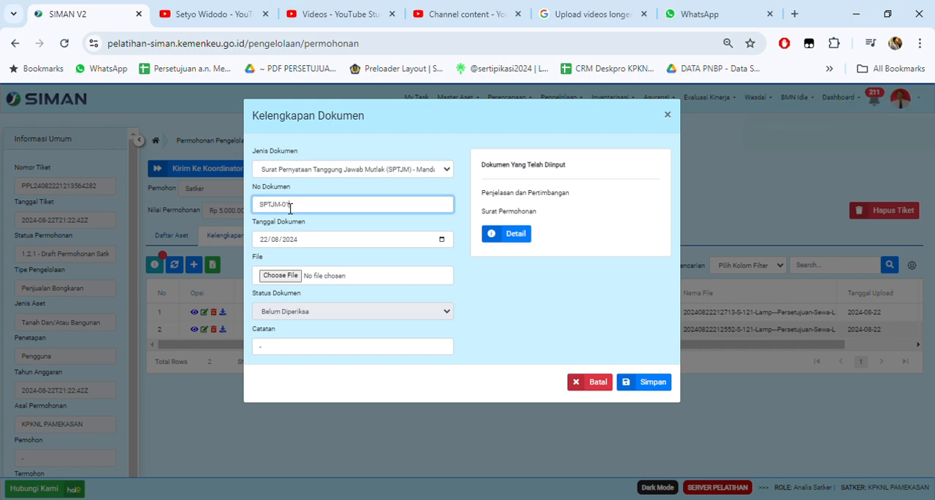
{"action": "left_click", "coordinate": [268, 275]}
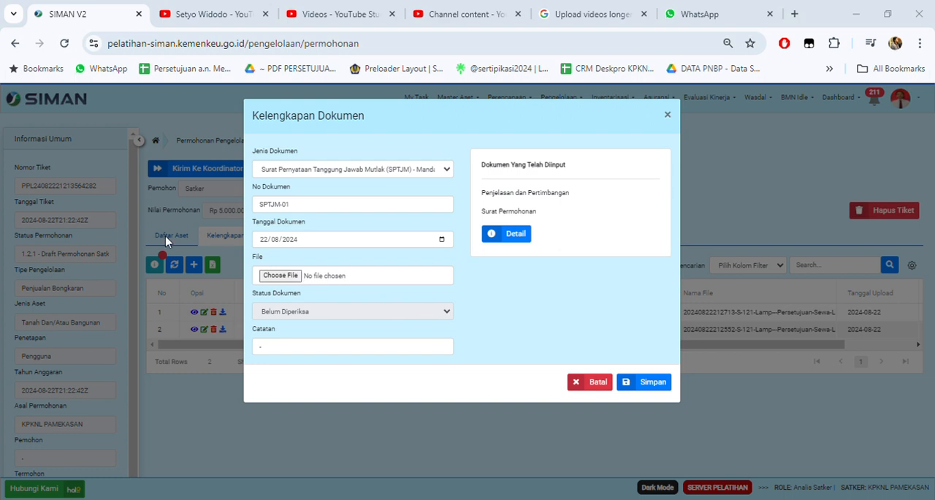
{"action": "left_click", "coordinate": [351, 310]}
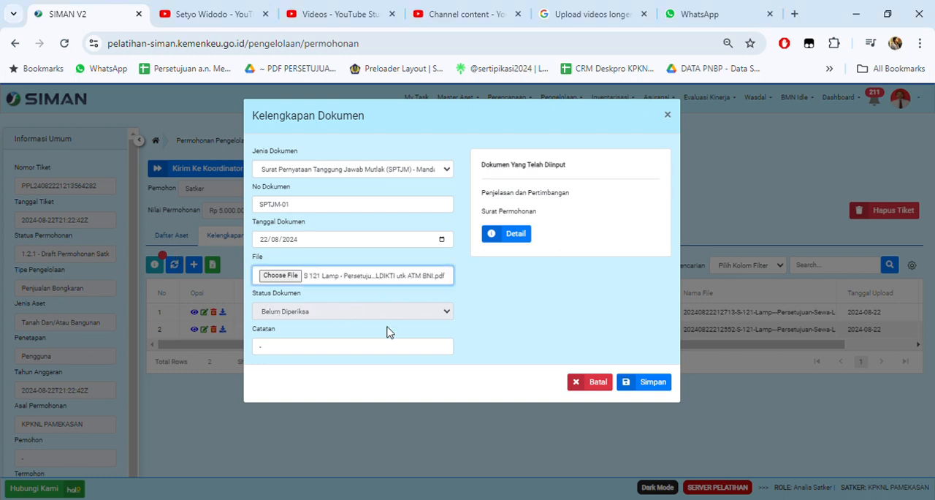
{"action": "left_click", "coordinate": [659, 387]}
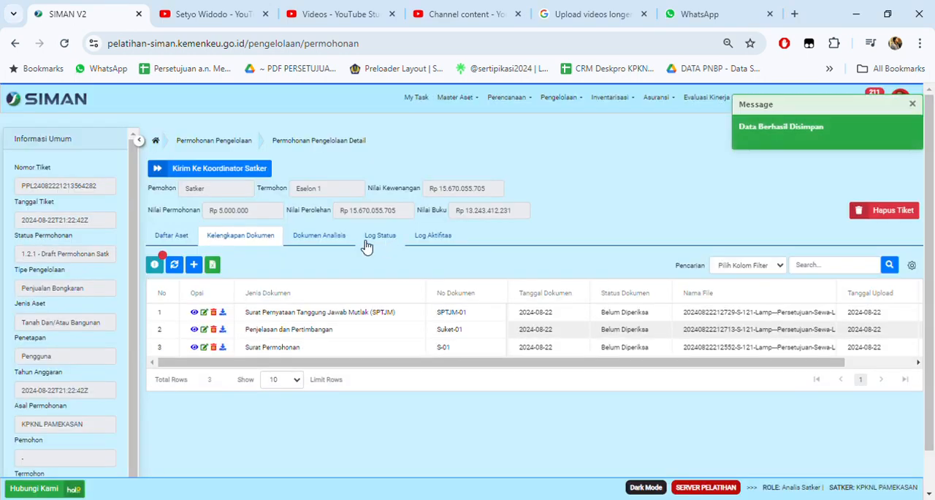
Step: Add and save a Kartu Identitas Barang (KIB) document in the ticket's Kelengkapan Dokumen
{"action": "left_click", "coordinate": [194, 264]}
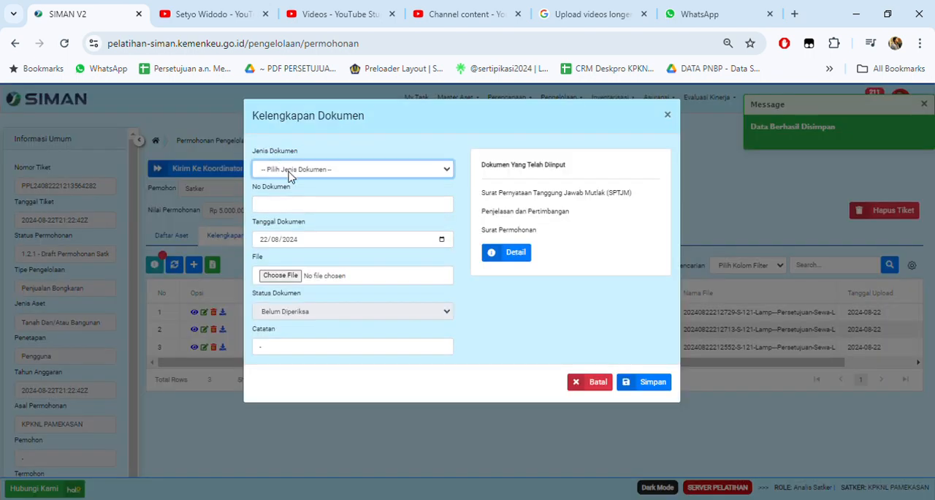
{"action": "left_click", "coordinate": [331, 226]}
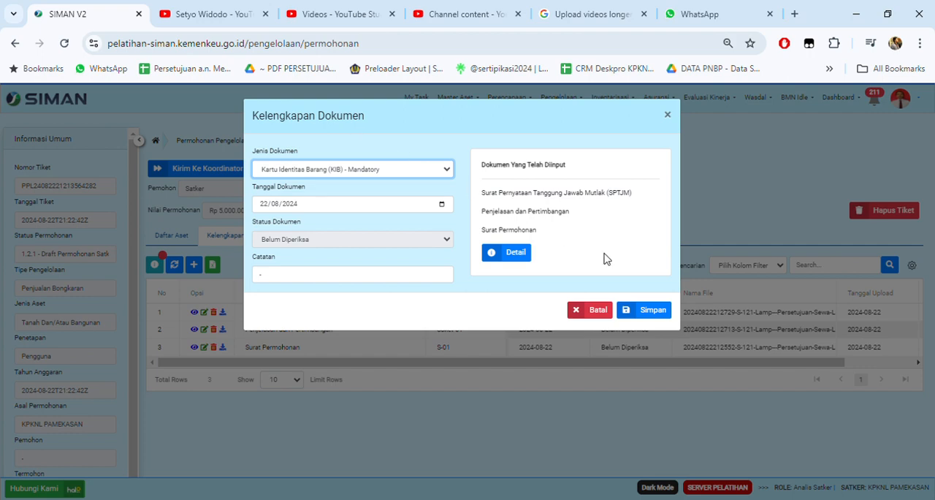
{"action": "left_click", "coordinate": [646, 312]}
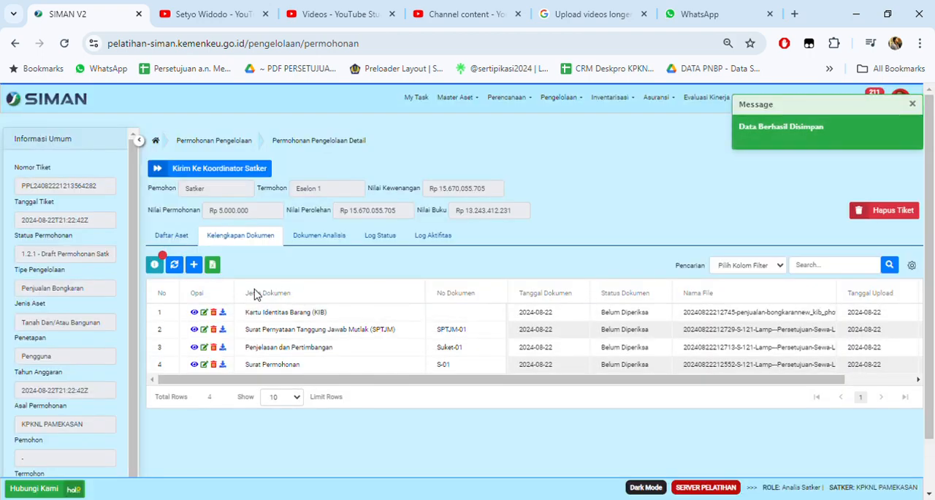
{"action": "left_click", "coordinate": [194, 266]}
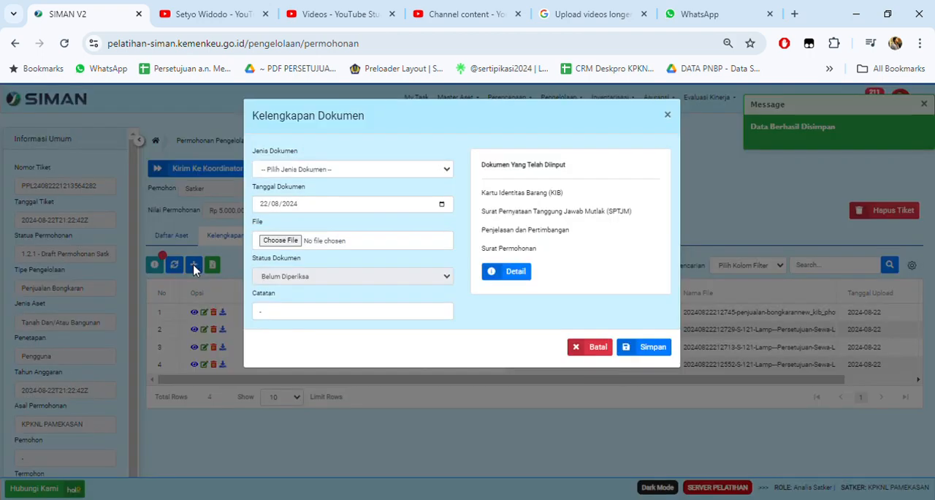
{"action": "left_click", "coordinate": [328, 240]}
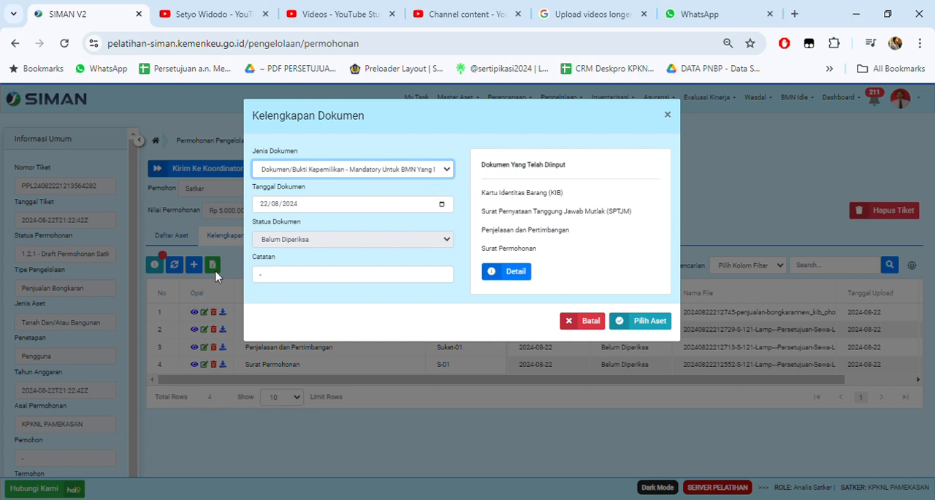
{"action": "left_click", "coordinate": [649, 323]}
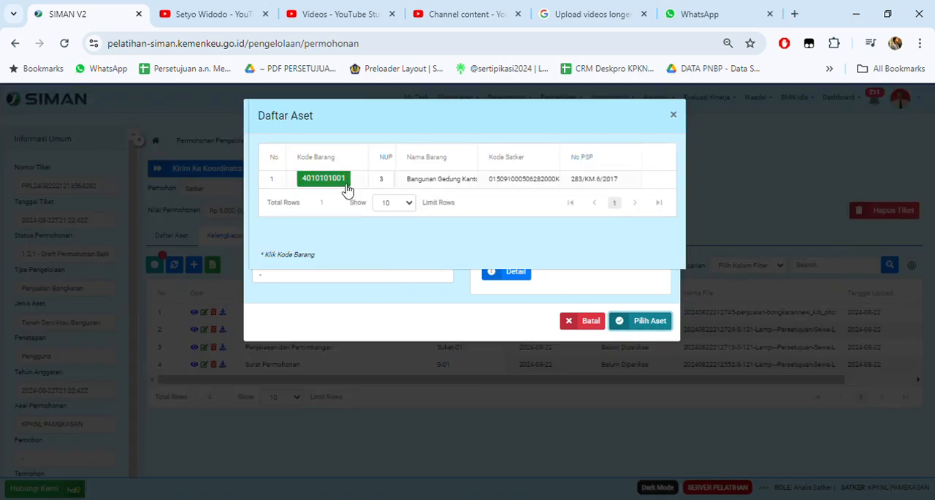
{"action": "left_click", "coordinate": [338, 180]}
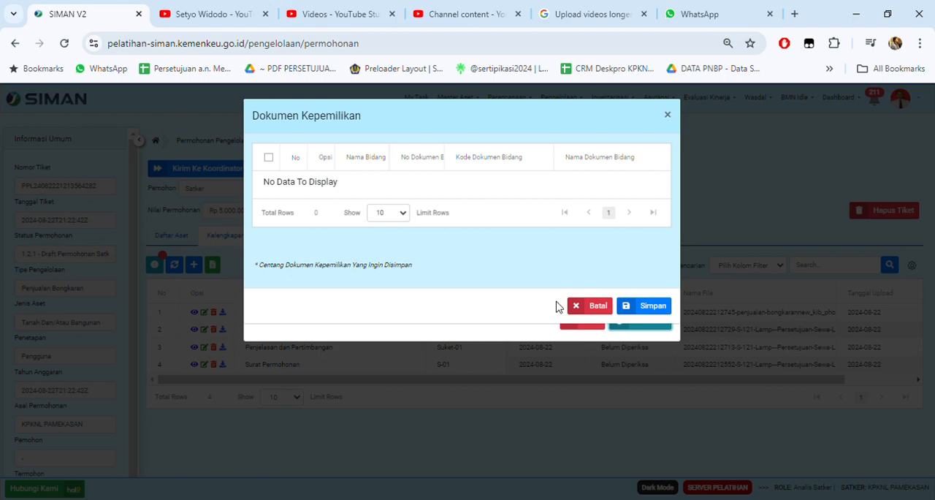
{"action": "left_click", "coordinate": [595, 306]}
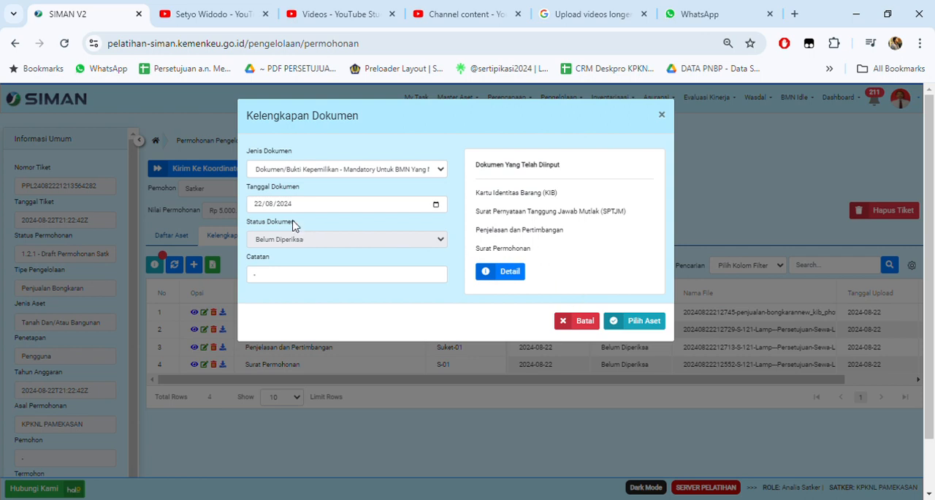
{"action": "left_click", "coordinate": [570, 321]}
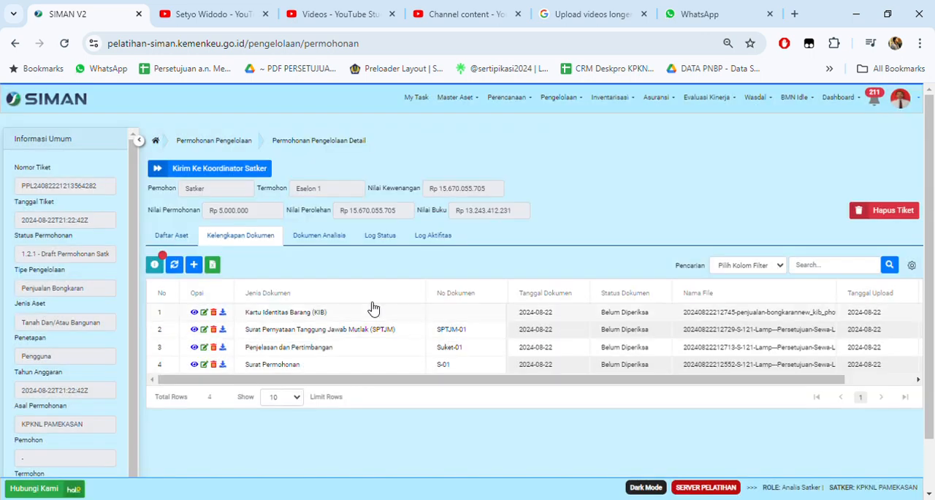
Step: Open Daftar Aset Aktif in a separate tab and filter it by Jenis Aset BANGUNAN DAN GEDUNG
{"action": "left_click", "coordinate": [173, 235]}
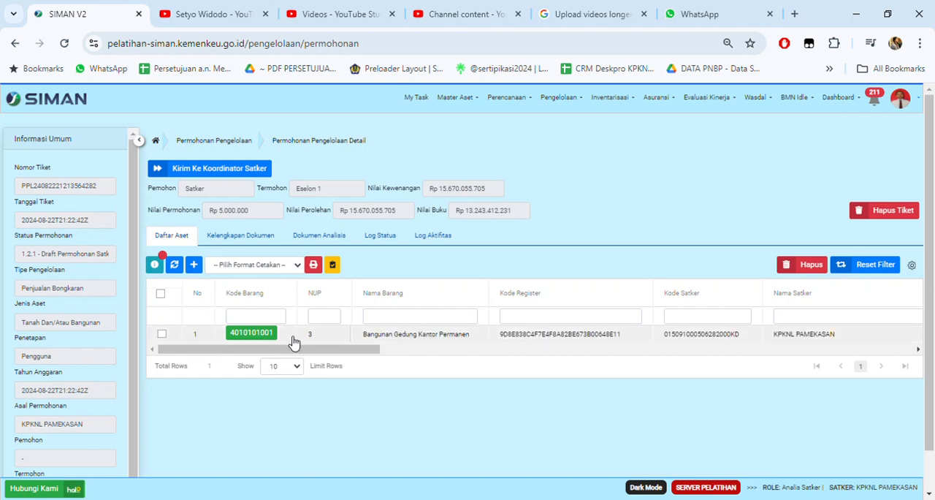
{"action": "left_click", "coordinate": [481, 100]}
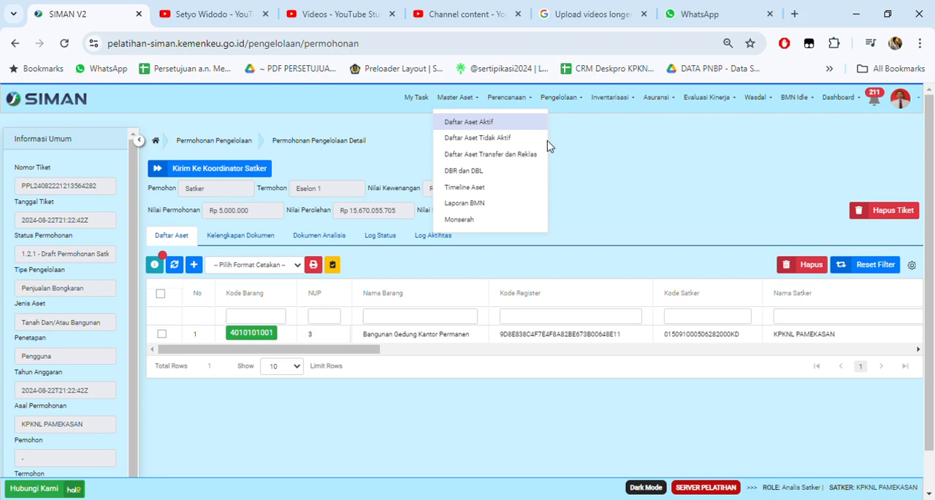
{"action": "middle_click", "coordinate": [468, 121]}
{"action": "left_click", "coordinate": [165, 12]}
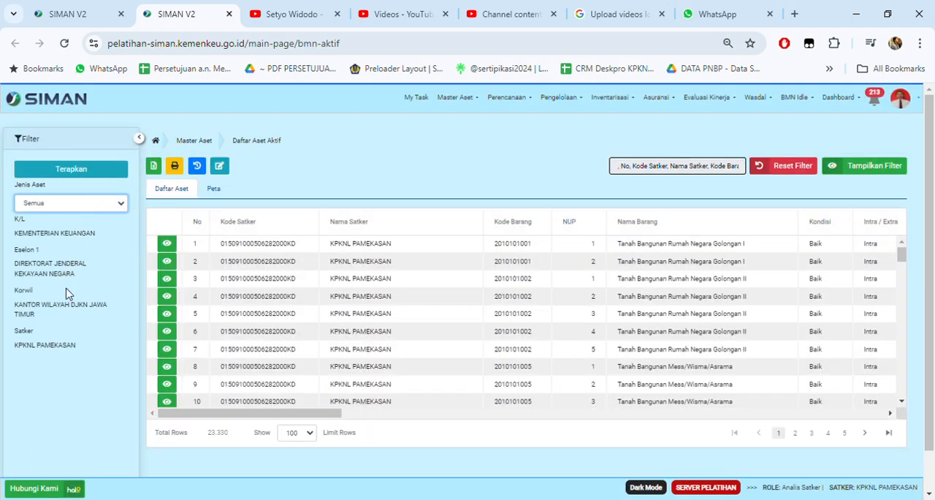
{"action": "left_click", "coordinate": [79, 283]}
{"action": "left_click", "coordinate": [94, 177]}
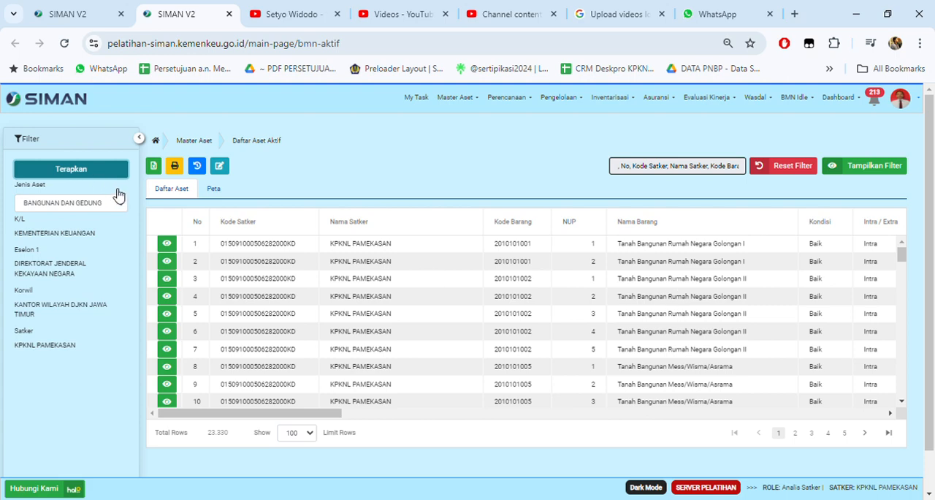
{"action": "left_click", "coordinate": [91, 171]}
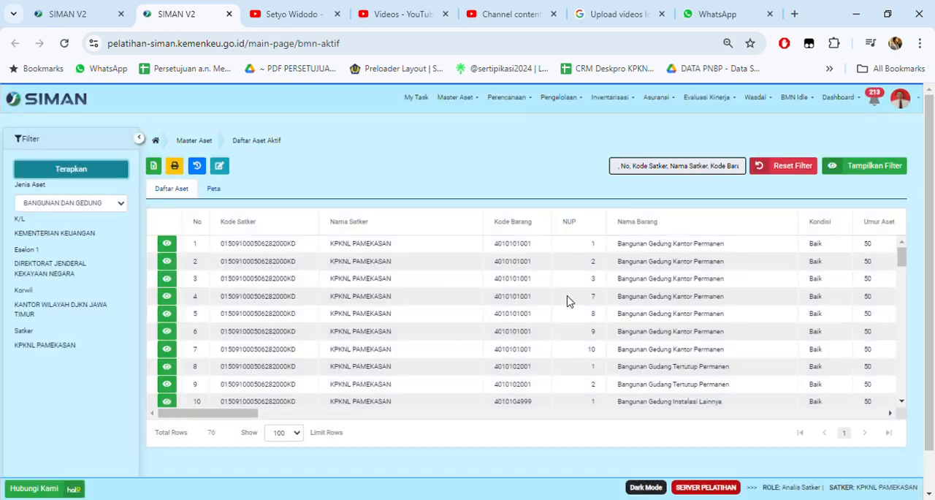
Step: Open the Dokumen records of the Bangunan Gedung Kantor Permanen asset with NUP 3 and begin a document with Nomor Dokumen PBG
{"action": "left_click", "coordinate": [167, 279]}
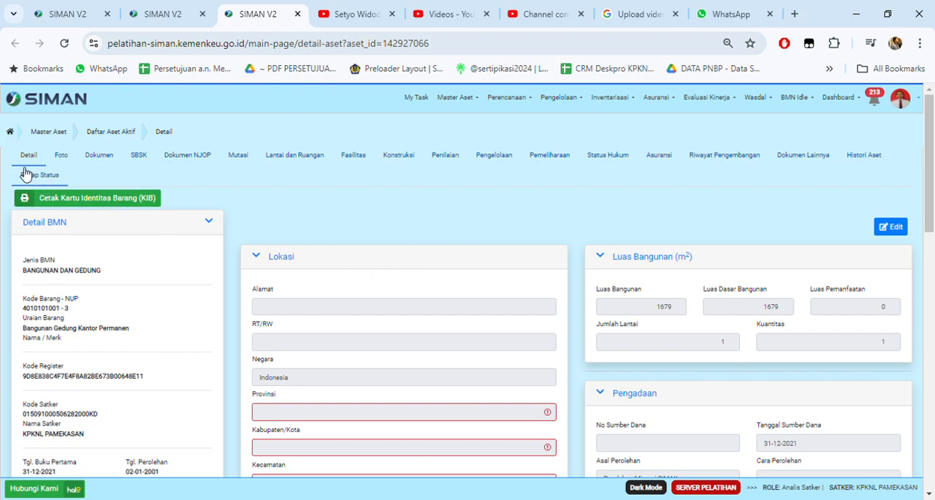
{"action": "left_click", "coordinate": [95, 157]}
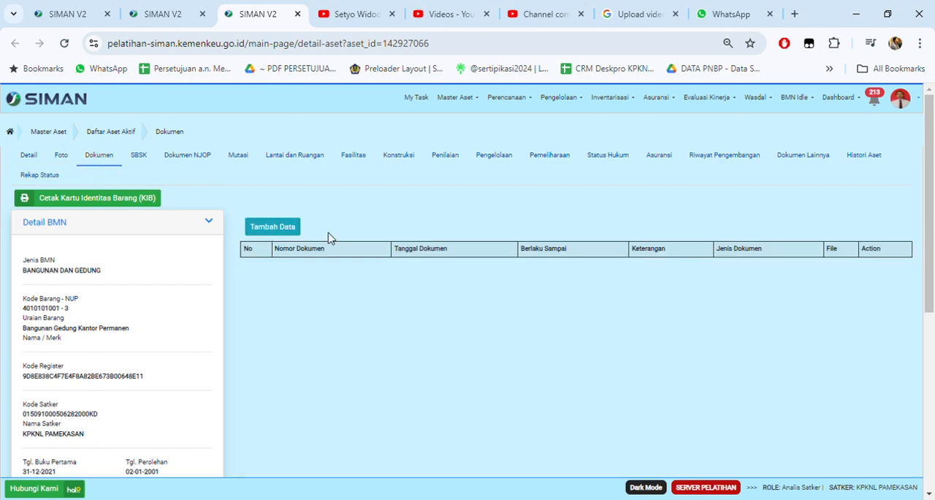
{"action": "left_click", "coordinate": [276, 233]}
{"action": "left_click", "coordinate": [412, 167]}
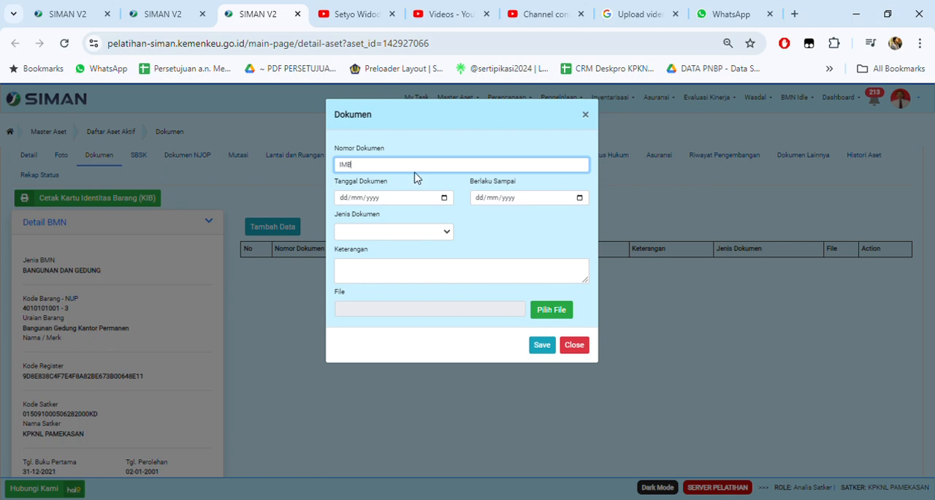
{"action": "left_click_drag", "start_coordinate": [367, 165], "coordinate": [313, 167]}
{"action": "type", "text": "PBG"}
Step: Set the asset document's Tanggal Dokumen to 10/08/2009
{"action": "left_click", "coordinate": [399, 200]}
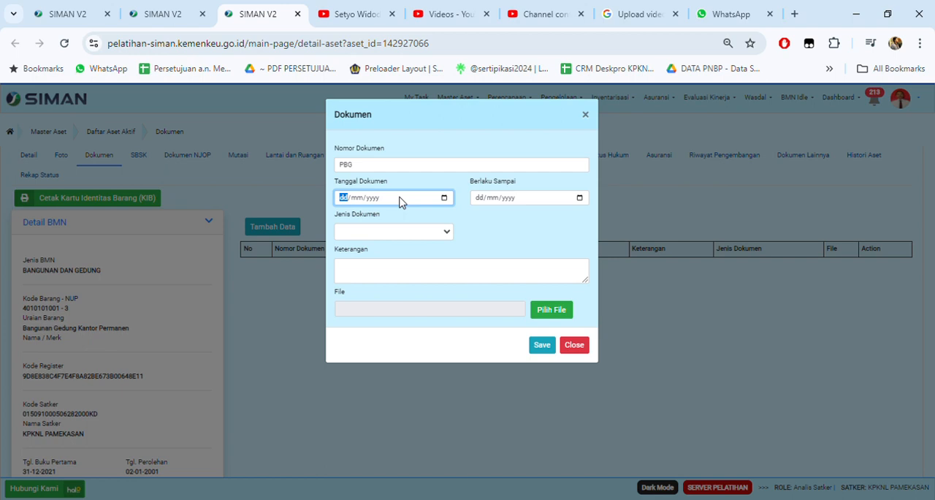
{"action": "type", "text": "10/"}
{"action": "type", "text": "08/000"}
{"action": "type", "text": "2"}
Step: Set the asset document's Berlaku Sampai date to 31/03/2025
{"action": "left_click", "coordinate": [536, 199]}
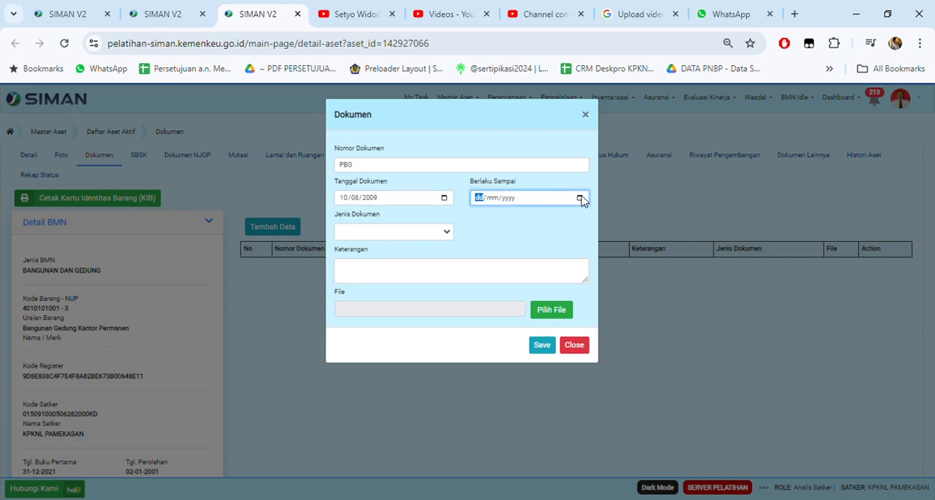
{"action": "left_click", "coordinate": [370, 234]}
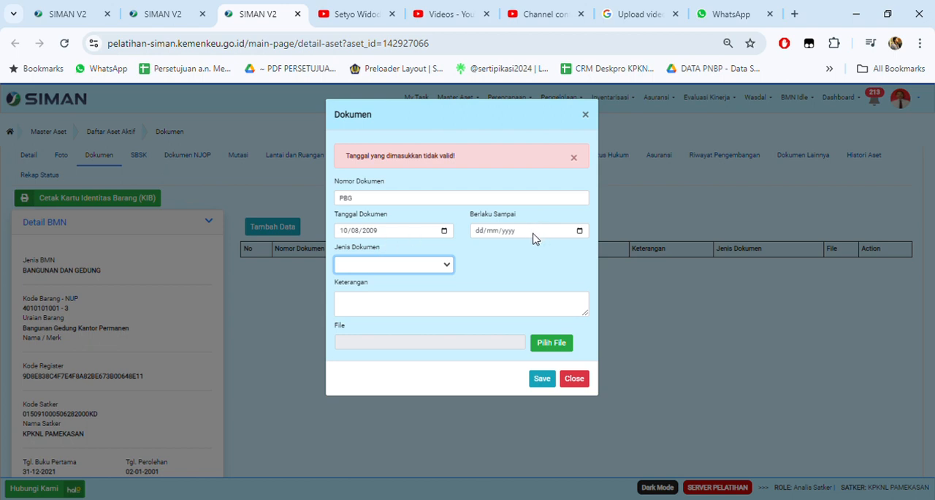
{"action": "left_click", "coordinate": [410, 241]}
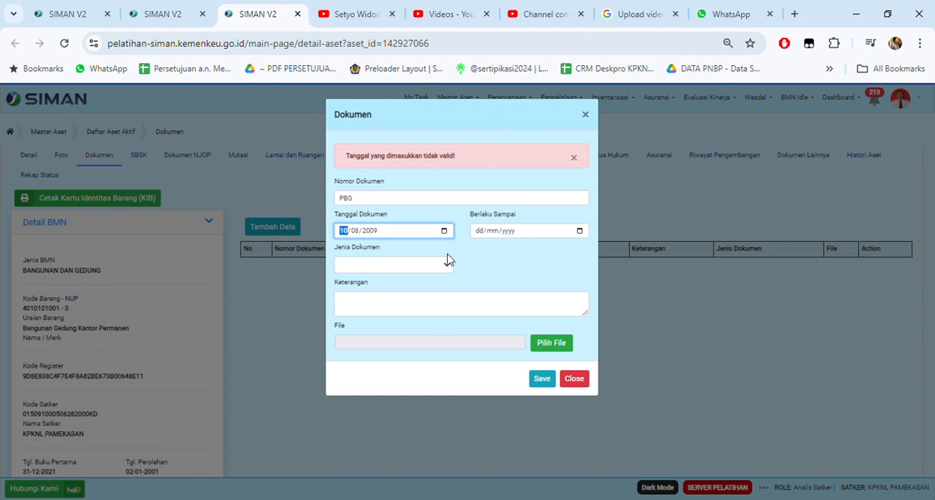
{"action": "left_click", "coordinate": [513, 236]}
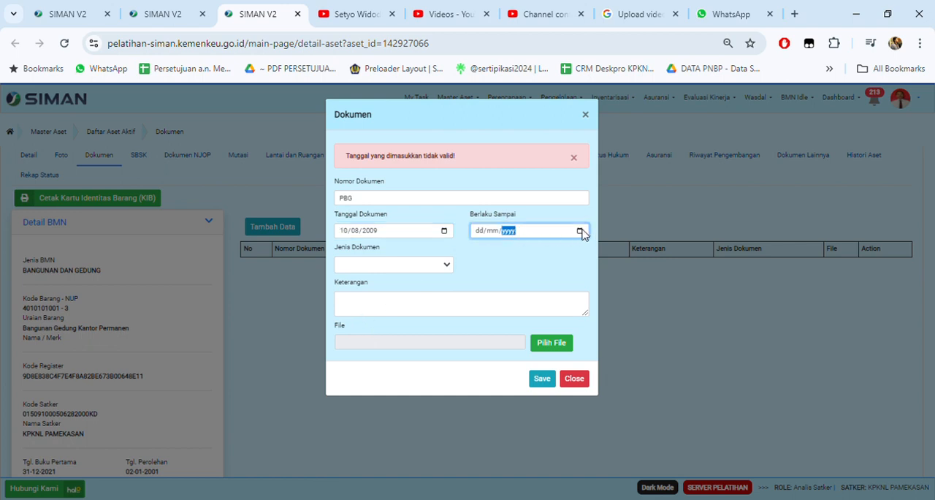
{"action": "left_click", "coordinate": [578, 250]}
{"action": "left_click", "coordinate": [577, 256]}
{"action": "left_click", "coordinate": [503, 369]}
{"action": "left_click", "coordinate": [380, 266]}
{"action": "left_click", "coordinate": [548, 243]}
Step: Choose Persetujuan Bangunan Gedung as the asset document's Jenis Dokumen
{"action": "left_click", "coordinate": [440, 266]}
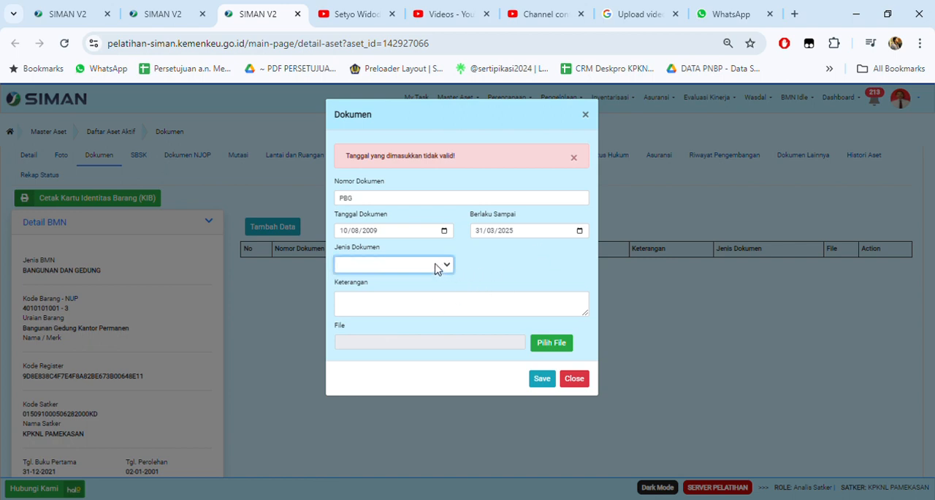
{"action": "left_click", "coordinate": [379, 296]}
{"action": "left_click", "coordinate": [424, 271]}
{"action": "left_click", "coordinate": [411, 306]}
{"action": "left_click", "coordinate": [385, 307]}
{"action": "left_click", "coordinate": [424, 265]}
{"action": "left_click", "coordinate": [392, 322]}
{"action": "left_click", "coordinate": [393, 328]}
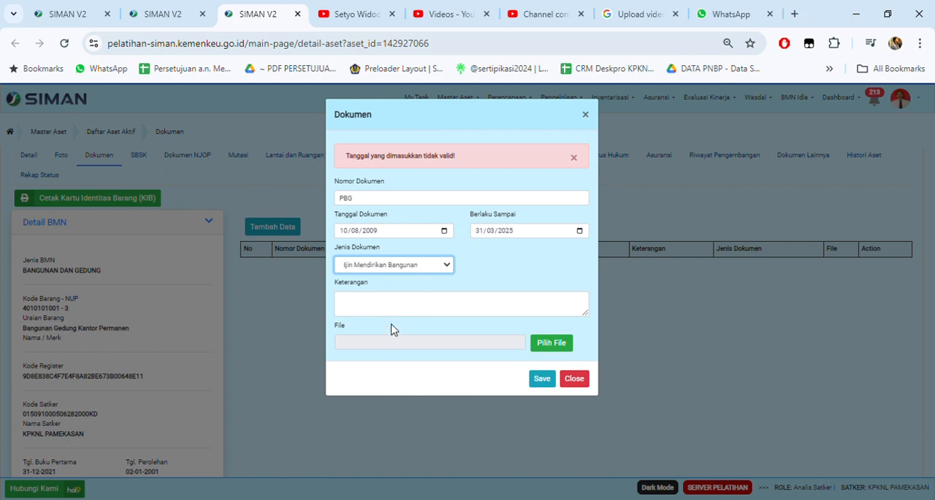
{"action": "left_click", "coordinate": [409, 269]}
{"action": "left_click", "coordinate": [400, 287]}
{"action": "left_click", "coordinate": [395, 337]}
{"action": "left_click", "coordinate": [423, 266]}
{"action": "left_click", "coordinate": [418, 349]}
{"action": "left_click", "coordinate": [378, 268]}
{"action": "left_click", "coordinate": [415, 293]}
Step: Complete Nomor Dokumen as PBG-01/2024, enter Keterangan "PBG dari Kabupaten Pamekasan", attach the S-121 Lamp PDF and save the asset document
{"action": "left_click_drag", "start_coordinate": [386, 202], "coordinate": [316, 195]}
{"action": "left_click", "coordinate": [389, 201]}
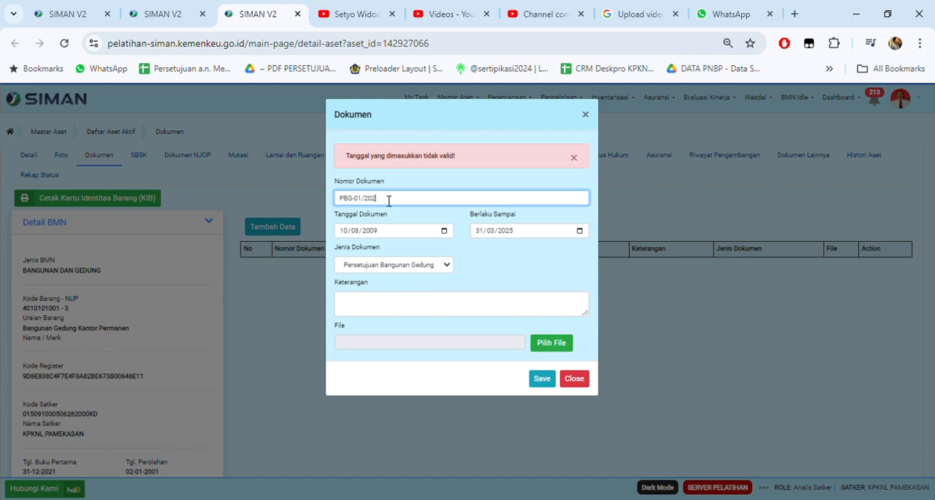
{"action": "left_click", "coordinate": [361, 305]}
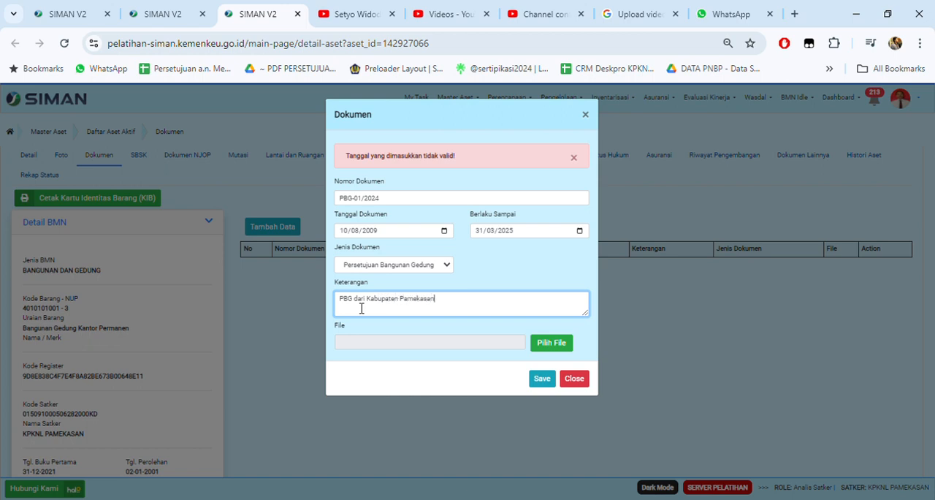
{"action": "left_click", "coordinate": [566, 347]}
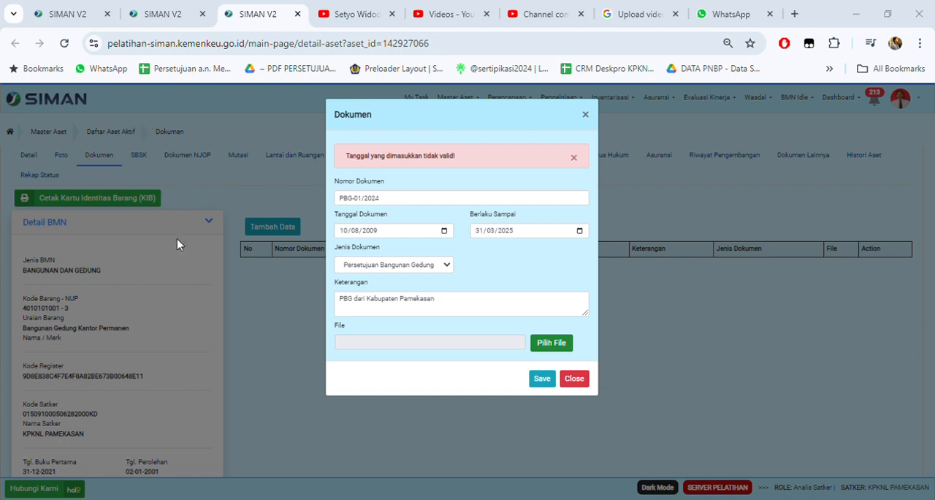
{"action": "left_click", "coordinate": [541, 378]}
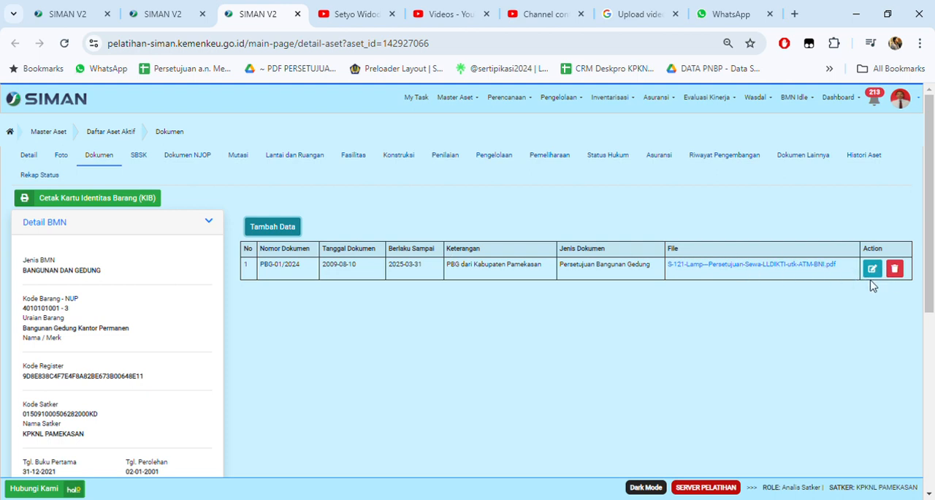
{"action": "left_click", "coordinate": [82, 19]}
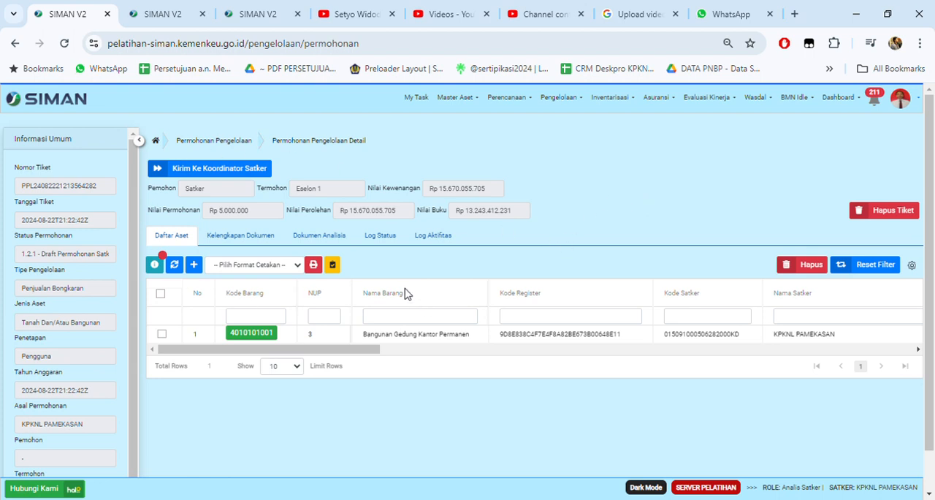
{"action": "left_click", "coordinate": [256, 238]}
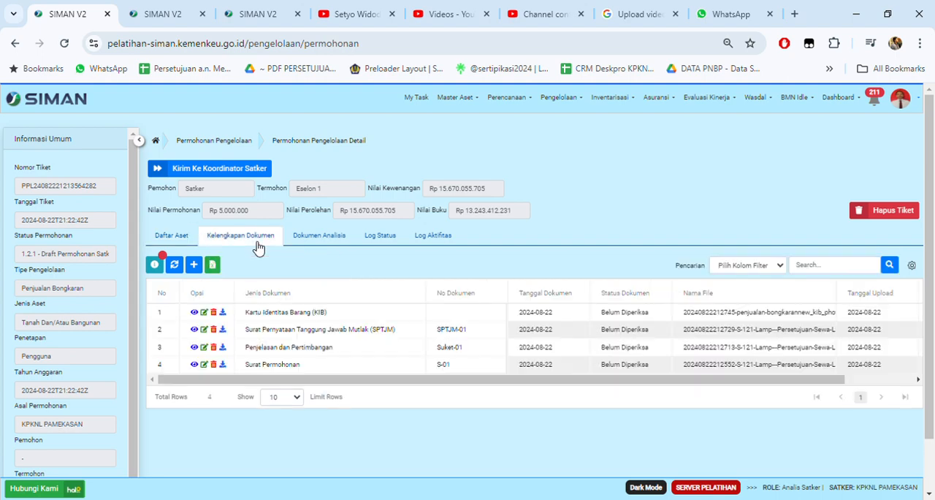
{"action": "left_click", "coordinate": [194, 265]}
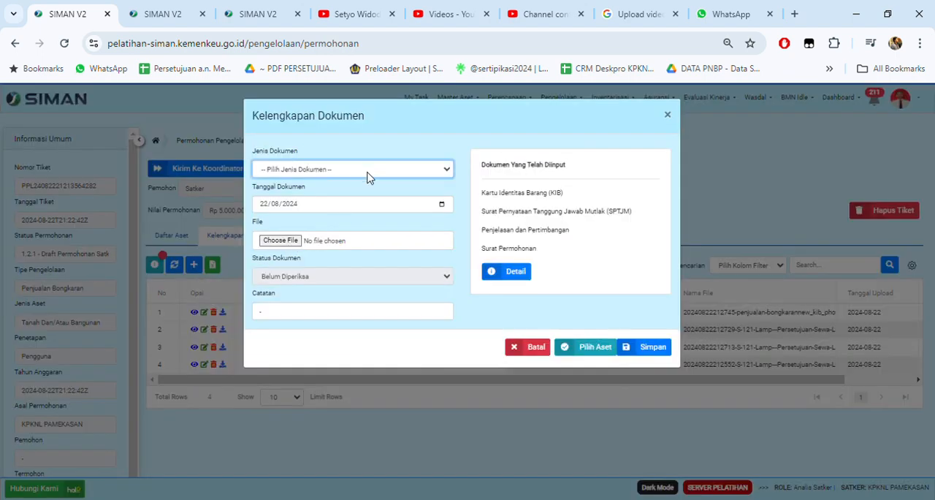
{"action": "left_click", "coordinate": [318, 232]}
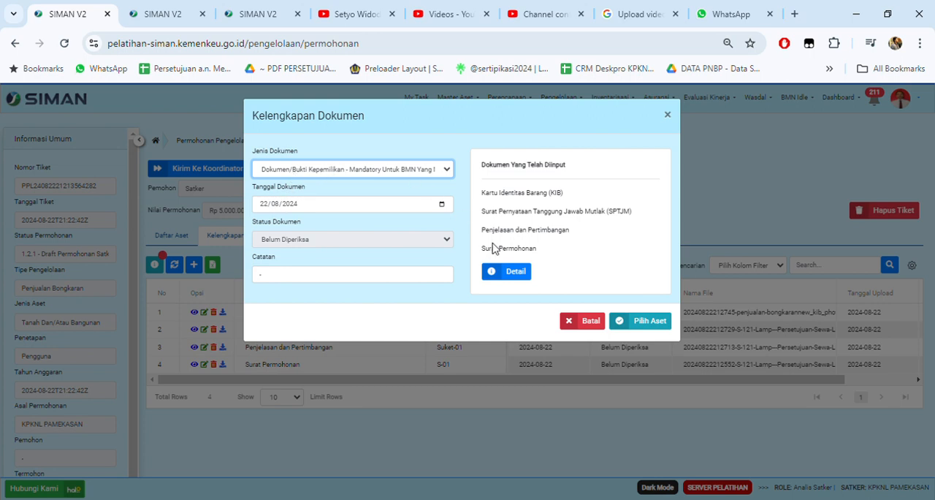
{"action": "left_click", "coordinate": [640, 324]}
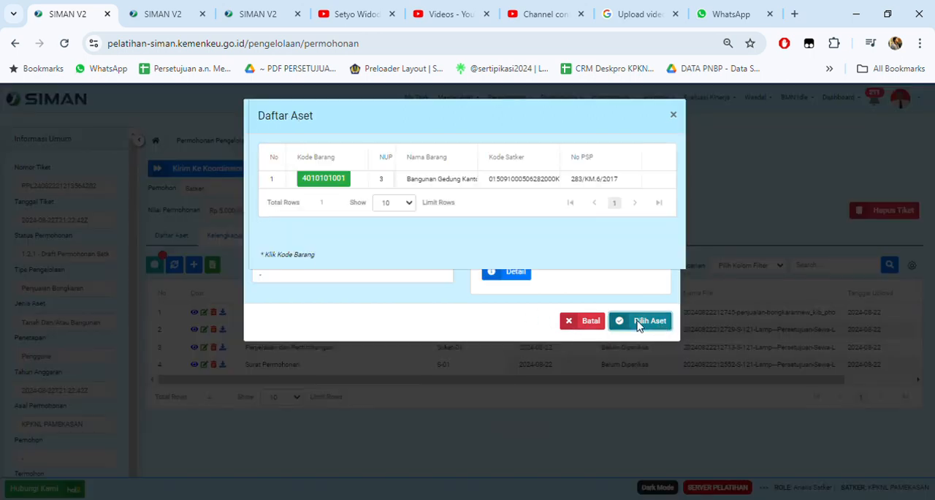
{"action": "left_click", "coordinate": [321, 179]}
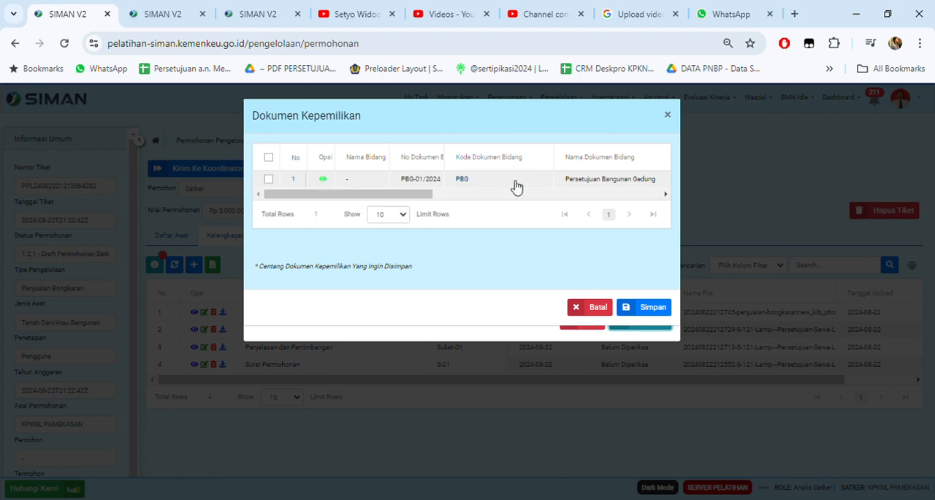
{"action": "left_click_drag", "start_coordinate": [399, 196], "coordinate": [245, 188]}
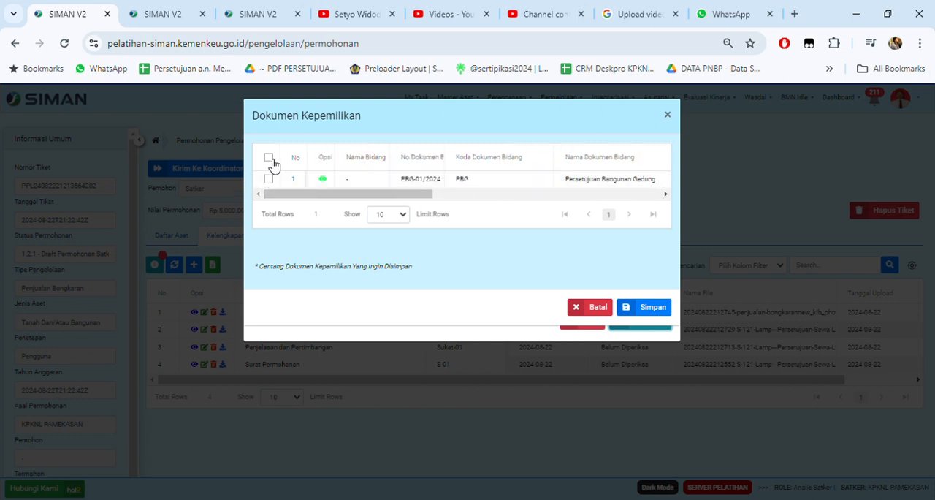
{"action": "left_click", "coordinate": [269, 179]}
{"action": "left_click", "coordinate": [654, 308]}
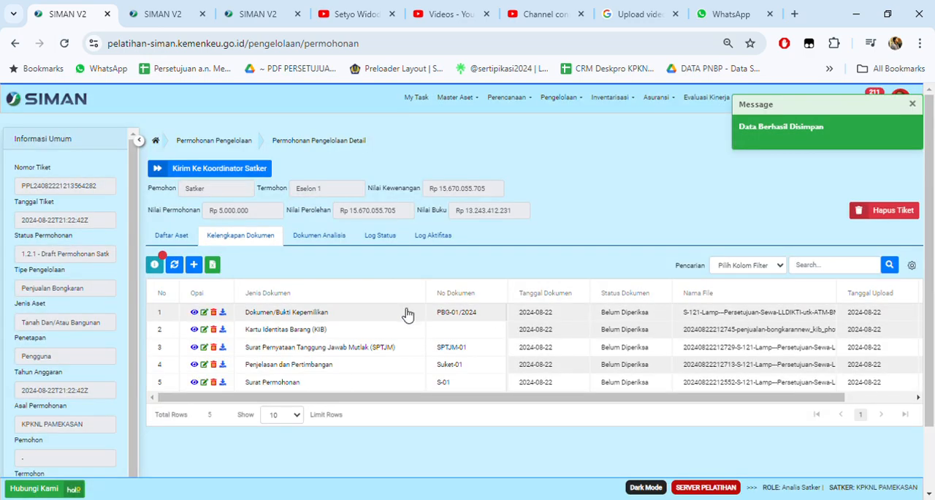
{"action": "left_click", "coordinate": [193, 266]}
{"action": "left_click", "coordinate": [319, 173]}
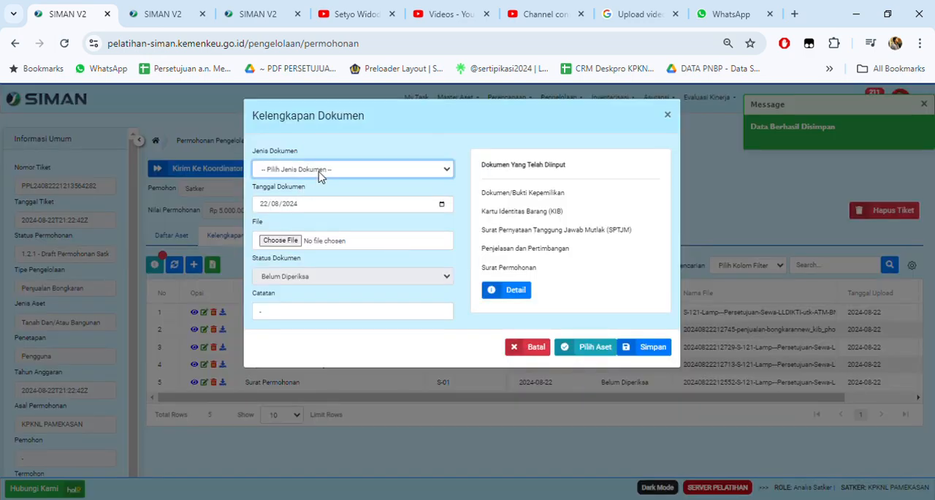
{"action": "left_click", "coordinate": [299, 244]}
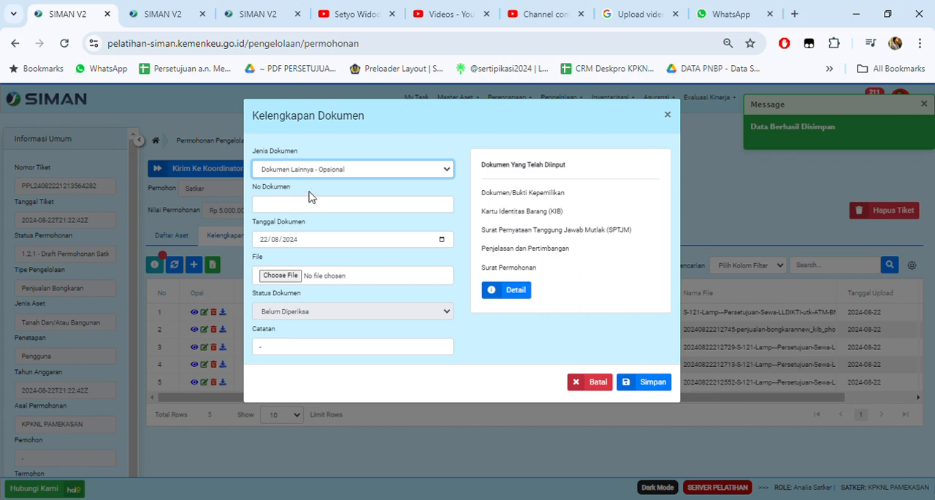
{"action": "left_click", "coordinate": [413, 349]}
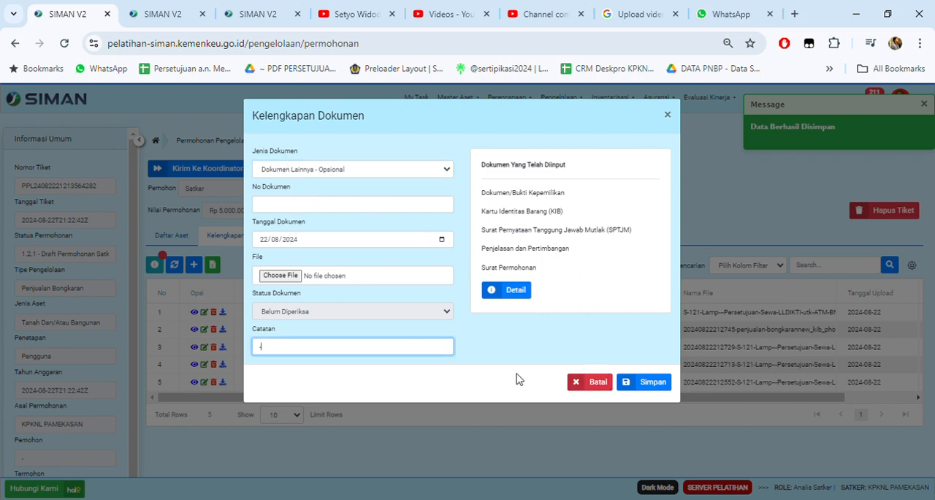
{"action": "left_click", "coordinate": [605, 387]}
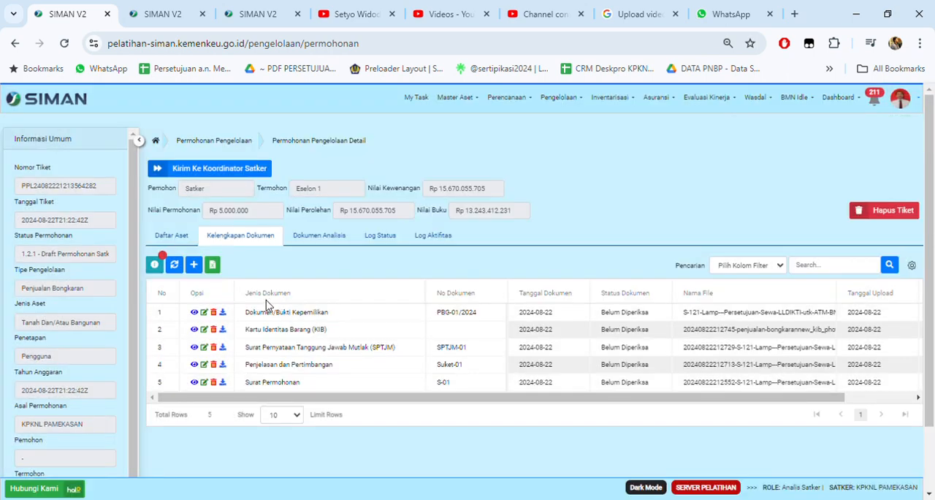
Step: Review the request's Dokumen Analisis, Log Status and Log Aktifitas, ending at its Daftar Aset
{"action": "left_click", "coordinate": [322, 234]}
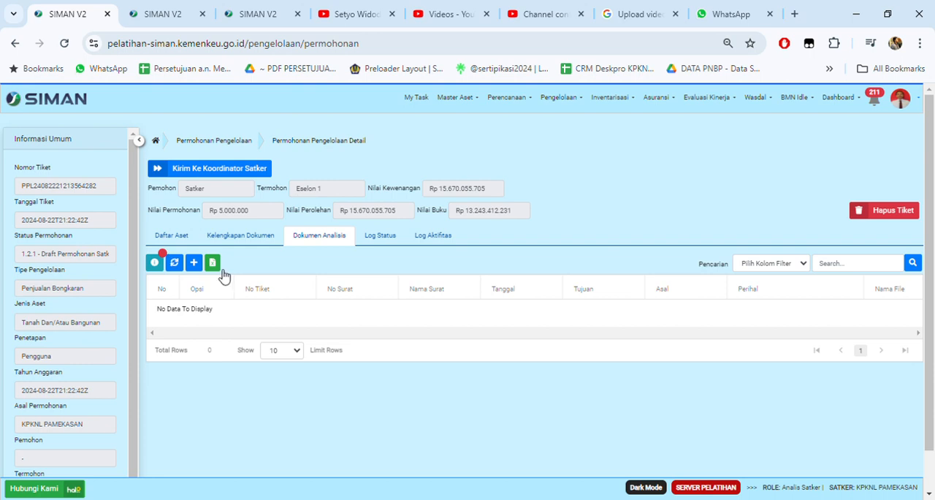
{"action": "left_click", "coordinate": [393, 247]}
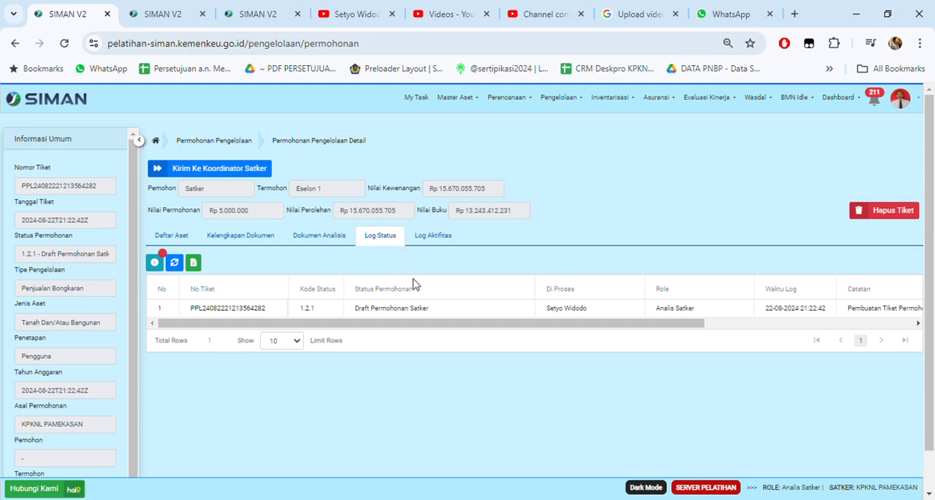
{"action": "left_click", "coordinate": [438, 240]}
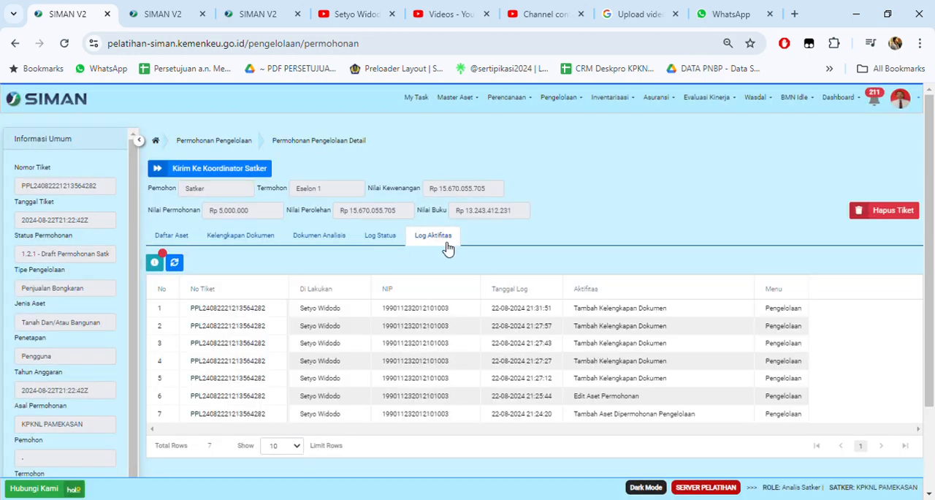
{"action": "scroll", "coordinate": [412, 305], "scroll_direction": "down", "scroll_amount": 1}
{"action": "scroll", "coordinate": [344, 299], "scroll_direction": "up", "scroll_amount": 1}
{"action": "left_click", "coordinate": [171, 240]}
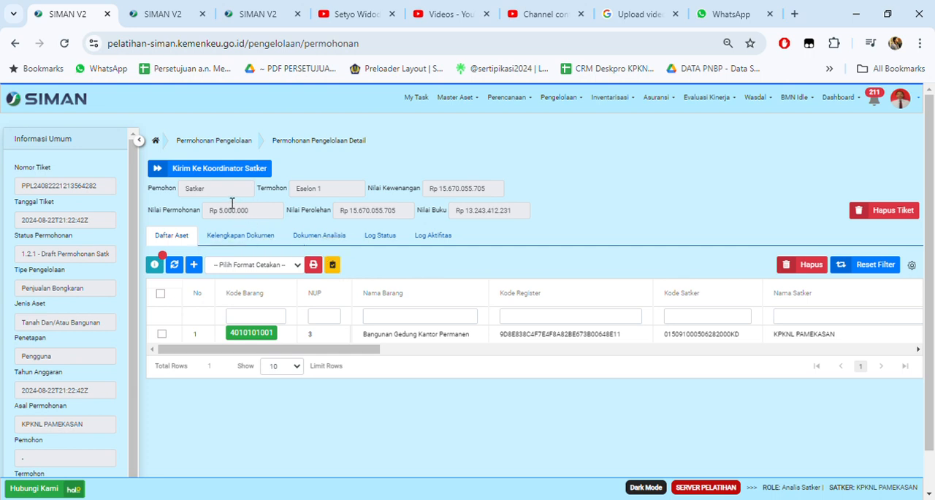
Step: Send the request to Koordinator Satker with the Catatan "mohon dikoreksi" and confirm the submission
{"action": "left_click", "coordinate": [217, 181]}
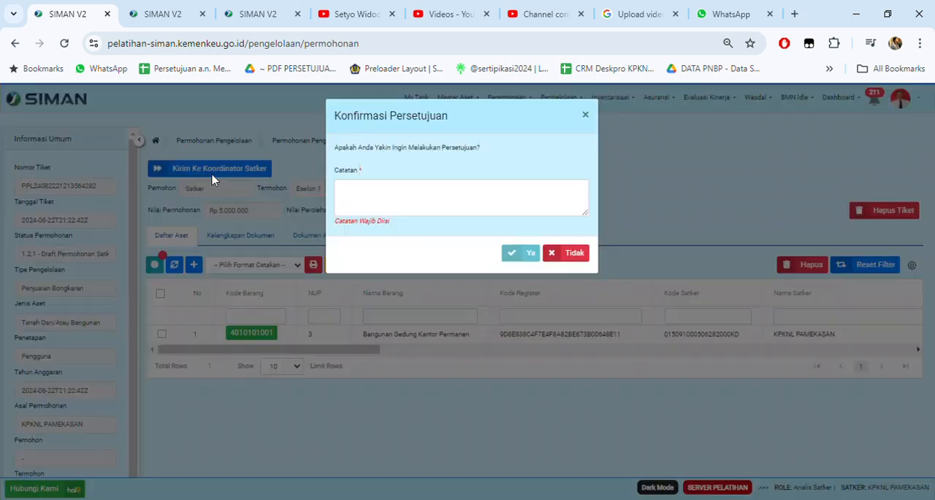
{"action": "left_click", "coordinate": [366, 204]}
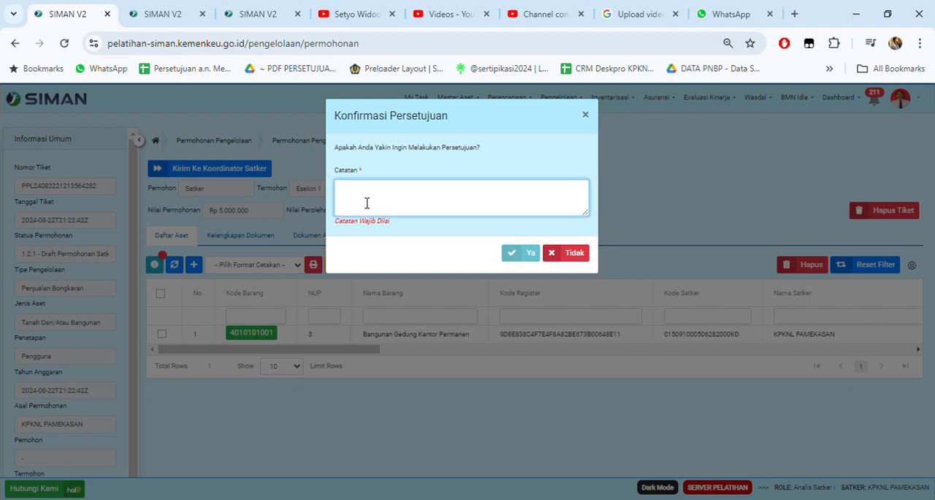
{"action": "type", "text": "mohon dikoreksi"}
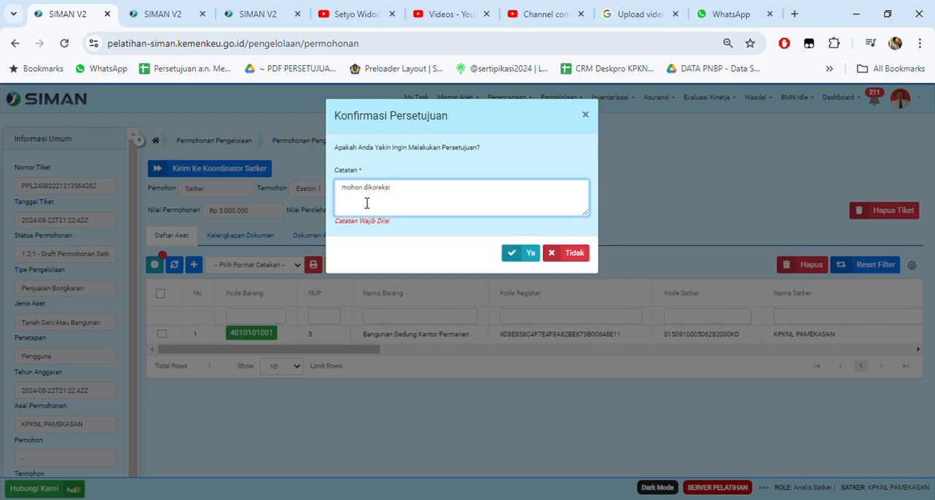
{"action": "left_click", "coordinate": [524, 253]}
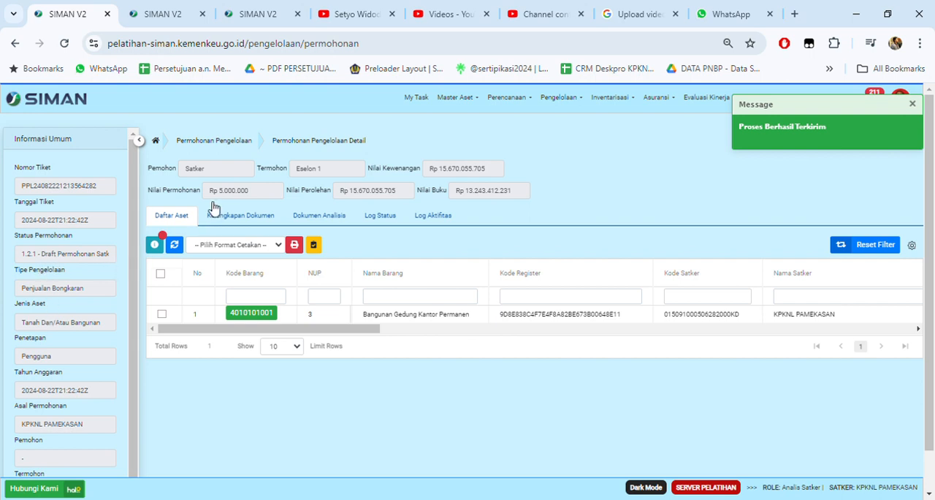
Step: Return to the Permohonan Pengelolaan list and apply the filter with Role Aktif set to Semua
{"action": "left_click", "coordinate": [213, 142]}
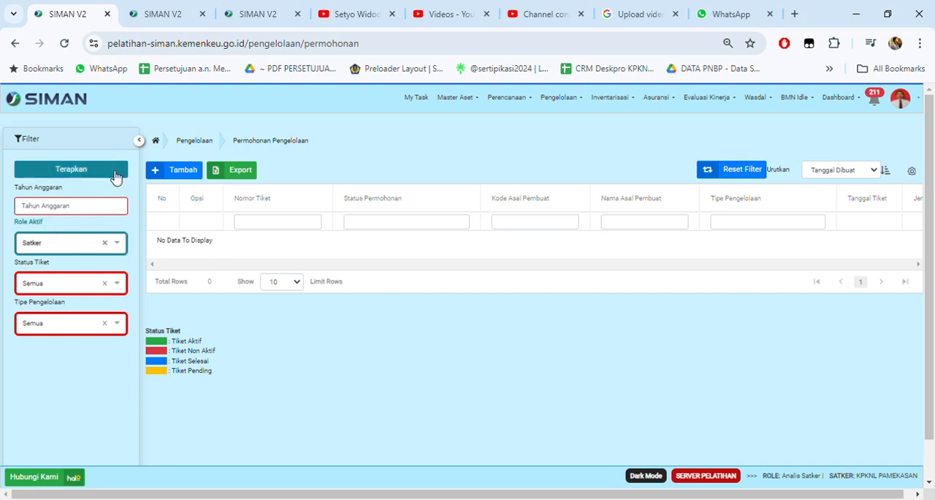
{"action": "left_click", "coordinate": [96, 245]}
{"action": "left_click", "coordinate": [75, 267]}
{"action": "left_click", "coordinate": [73, 175]}
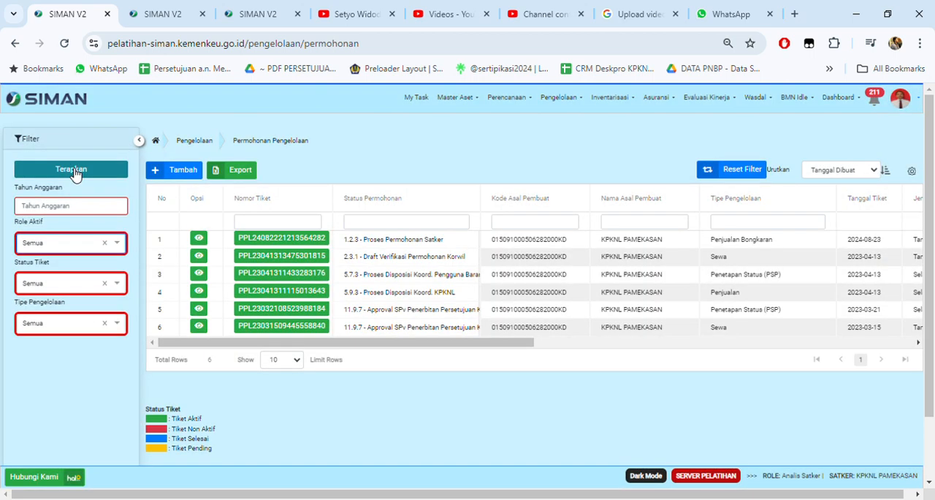
{"action": "left_click_drag", "start_coordinate": [414, 342], "coordinate": [461, 347]}
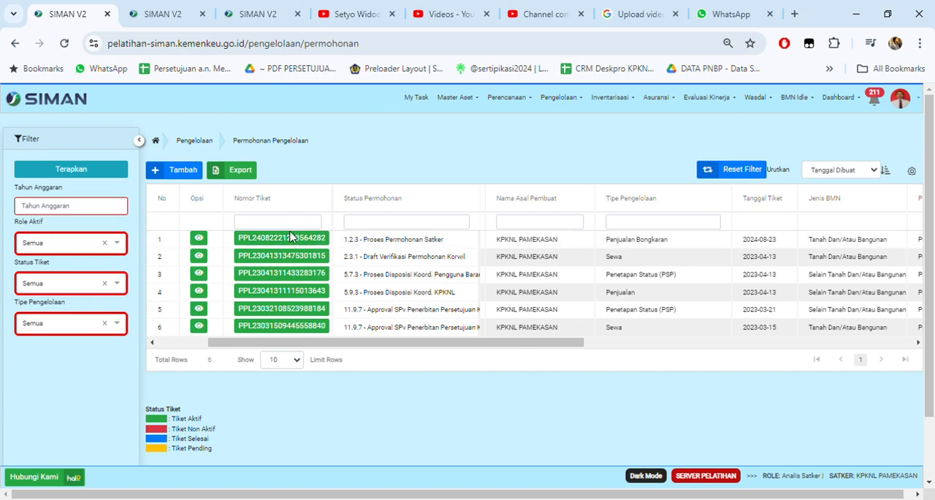
Step: Open the Penjualan Bongkaran request from the list and copy its Nomor Tiket
{"action": "left_click", "coordinate": [293, 238]}
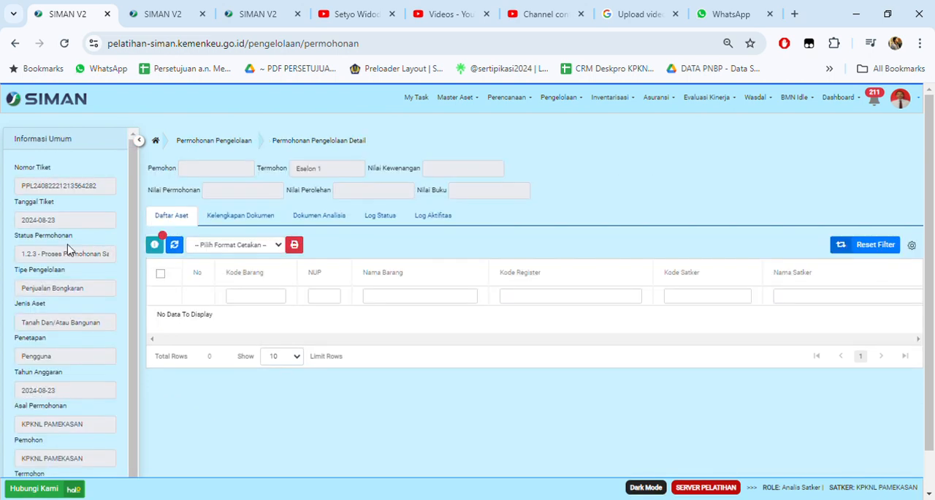
{"action": "double_click", "coordinate": [35, 192]}
{"action": "key", "text": "ctrl+c"}
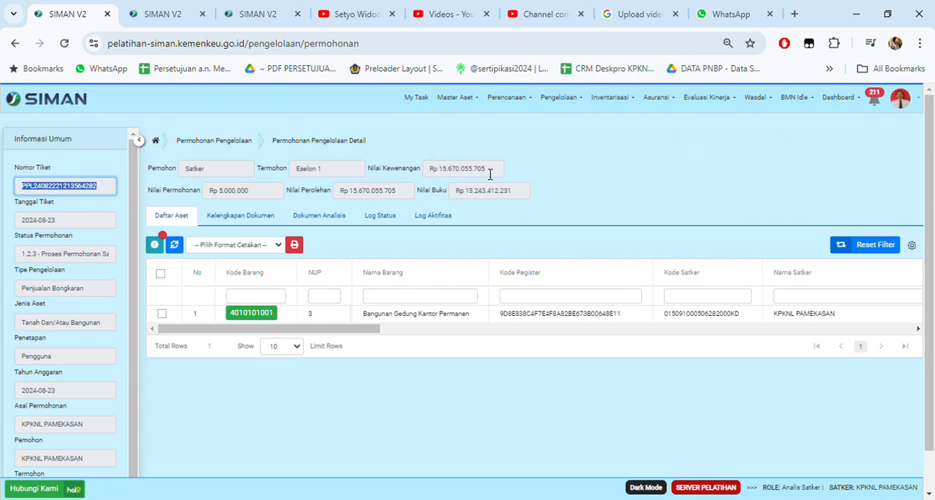
{"action": "left_click", "coordinate": [471, 113]}
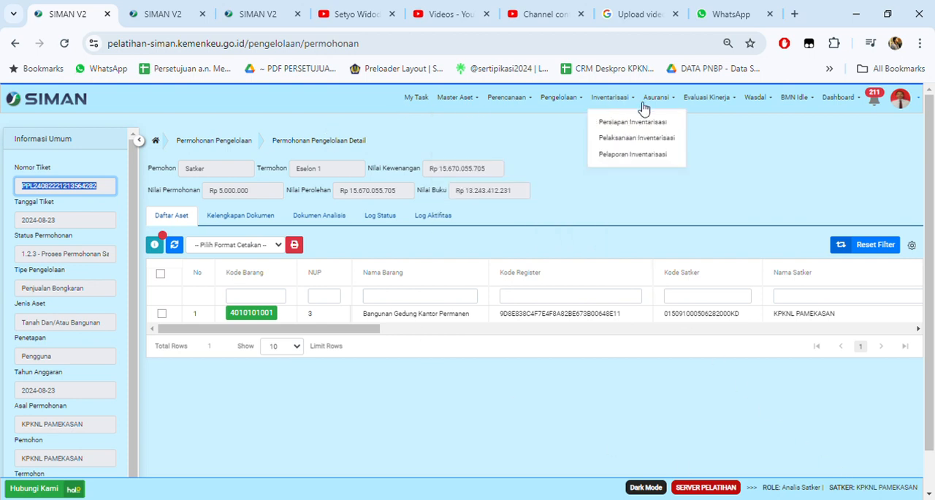
Step: Open the user profile's role list and deactivate the Analis Satker role for KPKNL PAMEKASAN, confirming the change
{"action": "left_click", "coordinate": [884, 491]}
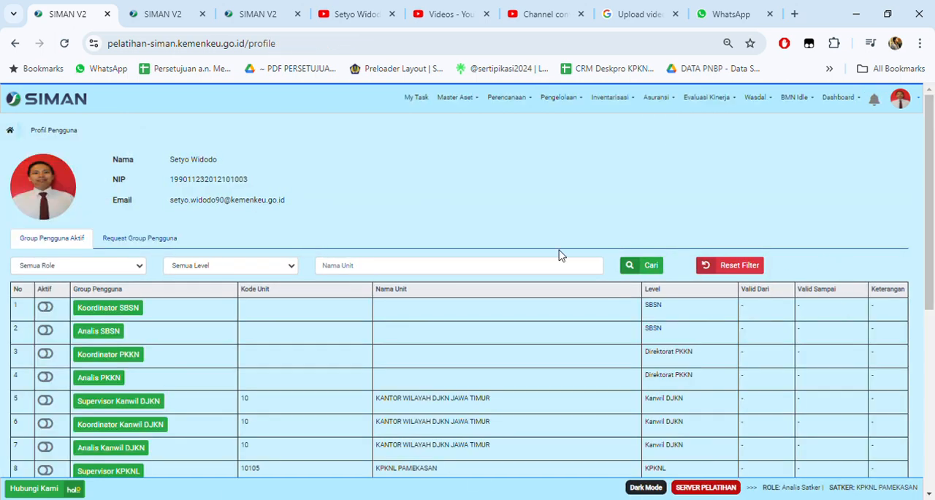
{"action": "mouse_move", "coordinate": [905, 102]}
{"action": "scroll", "coordinate": [435, 210], "scroll_direction": "down", "scroll_amount": 5}
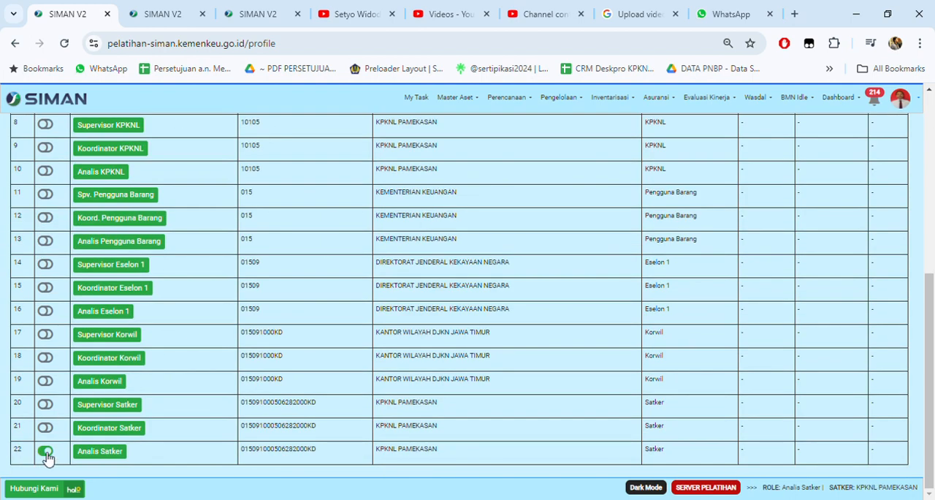
{"action": "left_click", "coordinate": [45, 450]}
{"action": "left_click", "coordinate": [545, 177]}
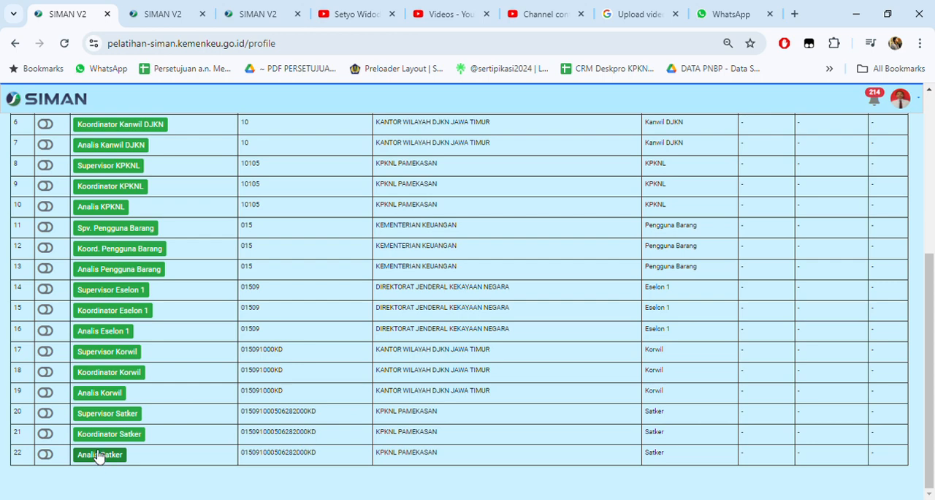
Step: Activate the Koordinator Satker role for KPKNL PAMEKASAN and confirm the role change
{"action": "scroll", "coordinate": [377, 393], "scroll_direction": "up", "scroll_amount": 3}
{"action": "scroll", "coordinate": [369, 393], "scroll_direction": "down", "scroll_amount": 3}
{"action": "scroll", "coordinate": [298, 322], "scroll_direction": "up", "scroll_amount": 2}
{"action": "scroll", "coordinate": [206, 153], "scroll_direction": "up", "scroll_amount": 1}
{"action": "scroll", "coordinate": [209, 307], "scroll_direction": "down", "scroll_amount": 3}
{"action": "left_click", "coordinate": [45, 433]}
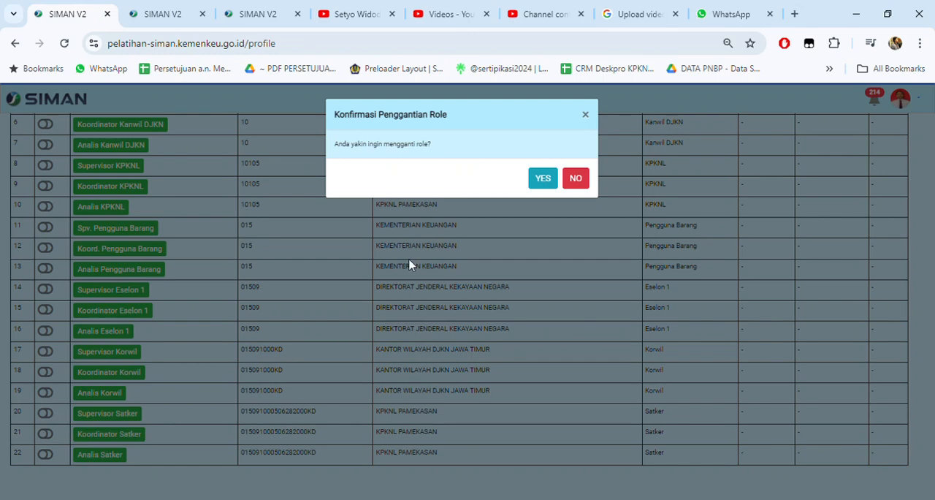
{"action": "left_click", "coordinate": [531, 178]}
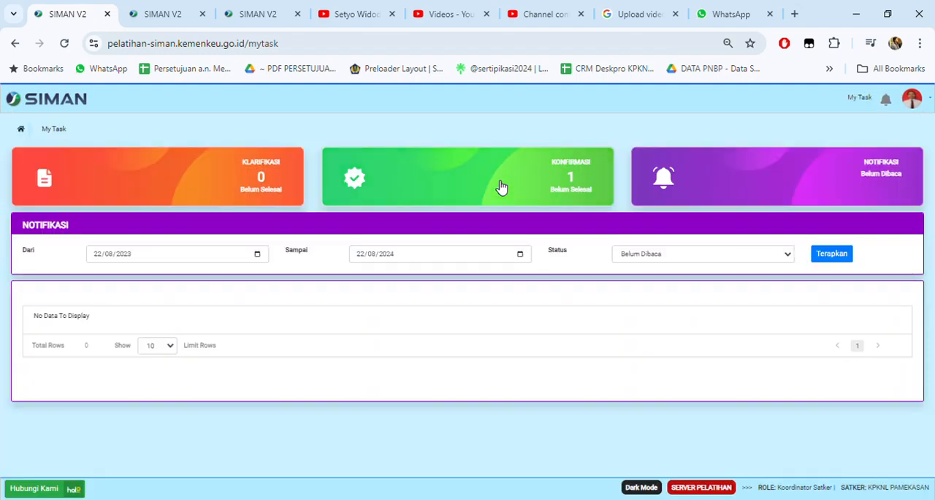
Step: As Koordinator Satker, open Permohonan Pengelolaan and list the requests with Role Aktif set to Semua
{"action": "mouse_move", "coordinate": [593, 106]}
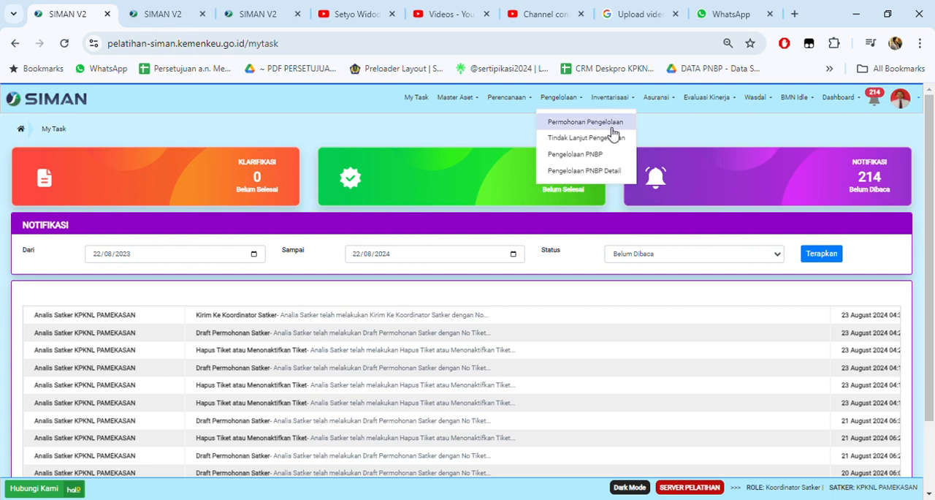
{"action": "left_click", "coordinate": [633, 128]}
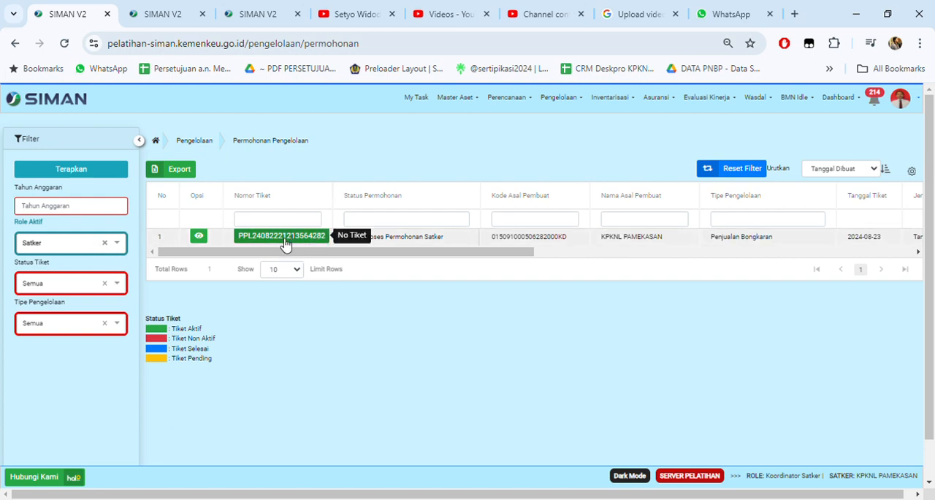
{"action": "left_click", "coordinate": [102, 247]}
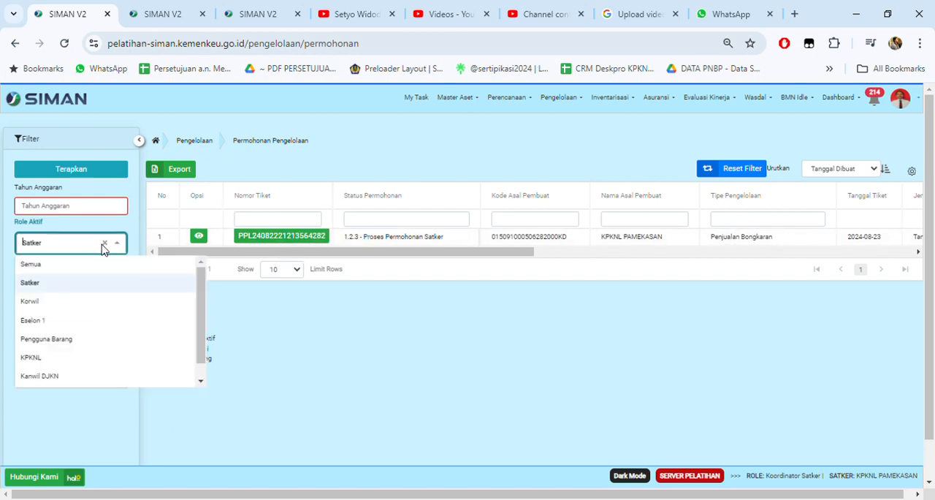
{"action": "left_click", "coordinate": [51, 264]}
{"action": "left_click", "coordinate": [71, 171]}
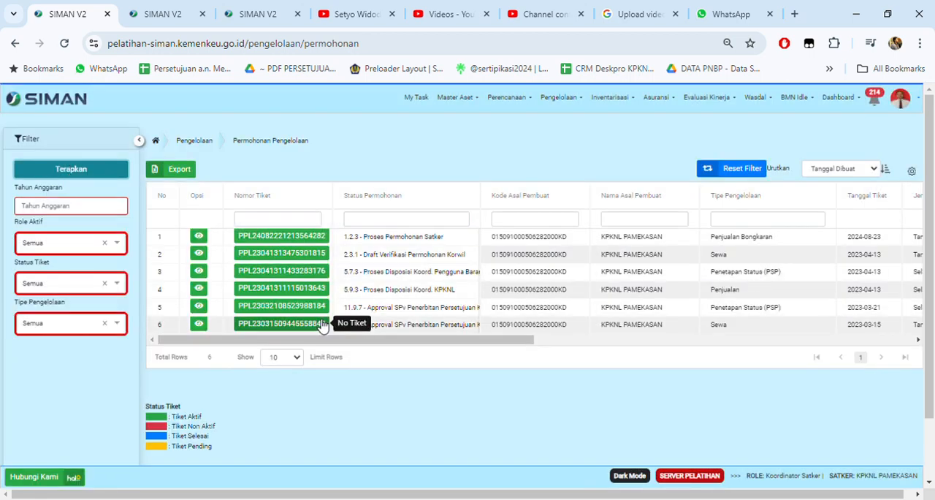
Step: Filter the requests by the copied Nomor Tiket and open the matching Penjualan Bongkaran request
{"action": "left_click", "coordinate": [279, 223]}
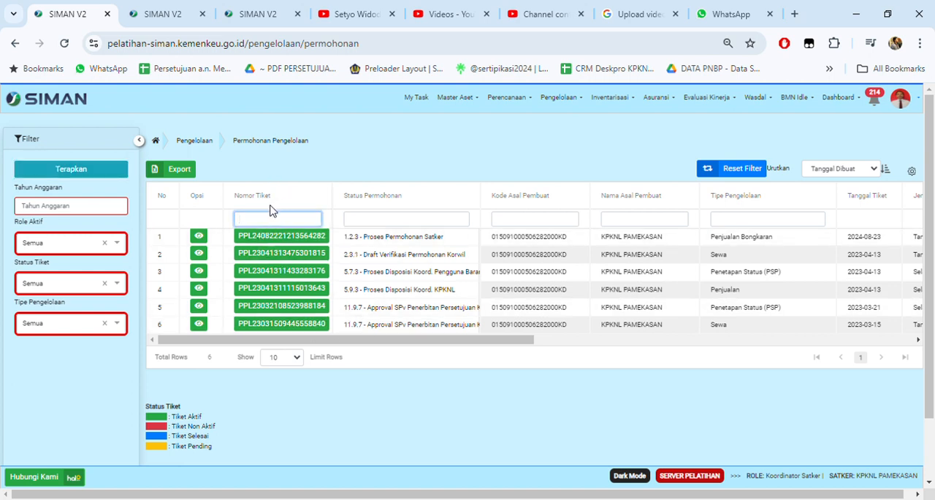
{"action": "key", "text": "ctrl+v"}
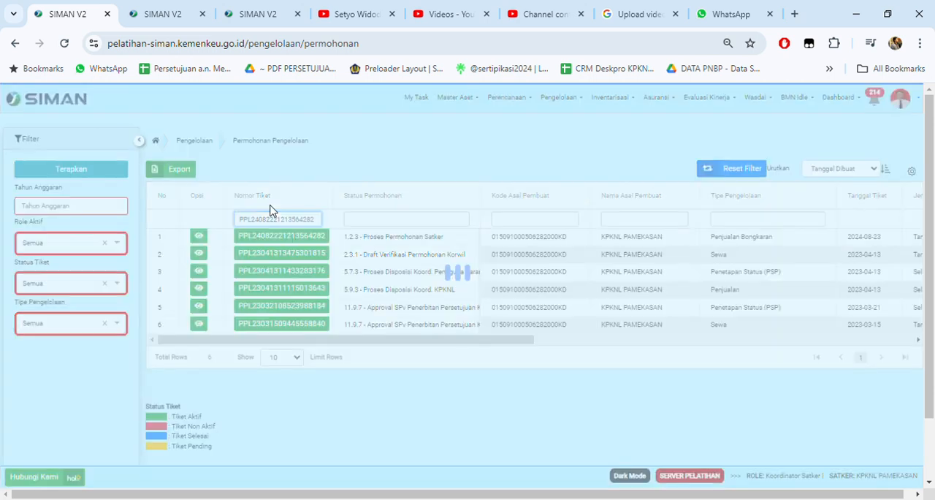
{"action": "left_click", "coordinate": [296, 240]}
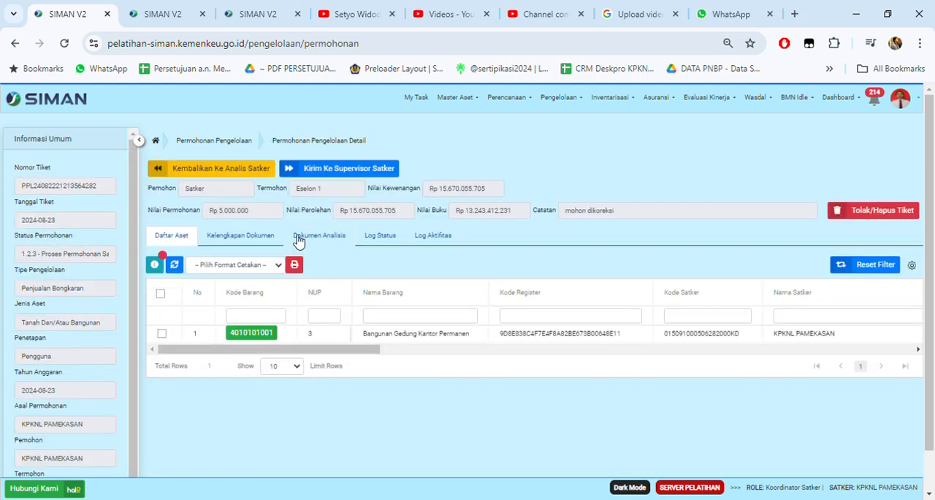
Step: In Kelengkapan Dokumen, examine the Dokumen/Bukti Kepemilikan entry's details and preview its file, closing both views
{"action": "left_click", "coordinate": [250, 239]}
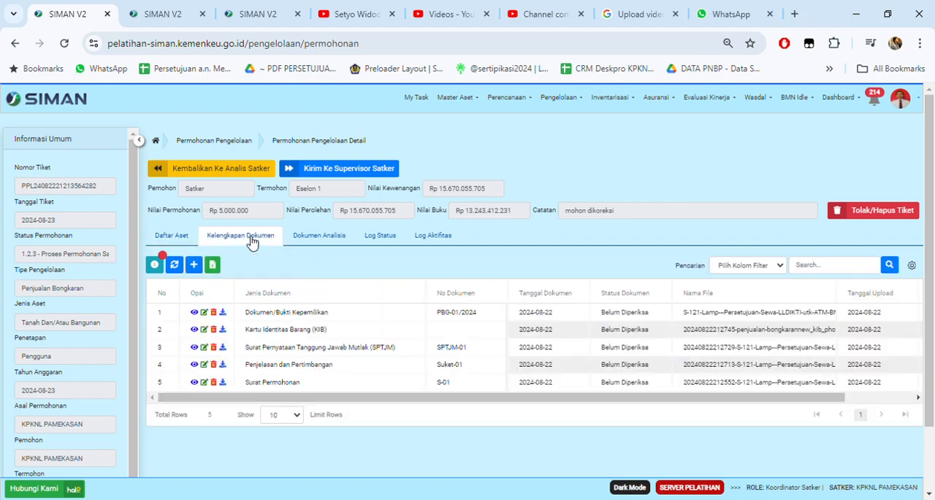
{"action": "left_click", "coordinate": [193, 313]}
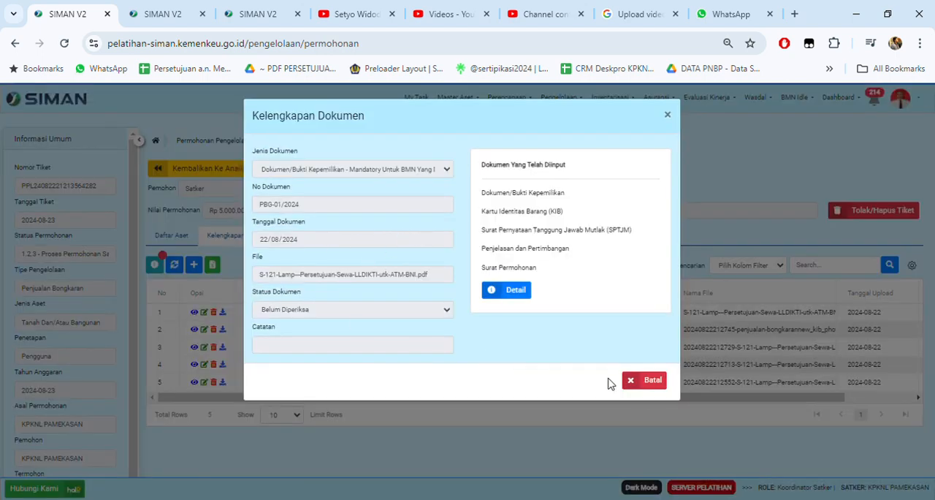
{"action": "left_click", "coordinate": [652, 381]}
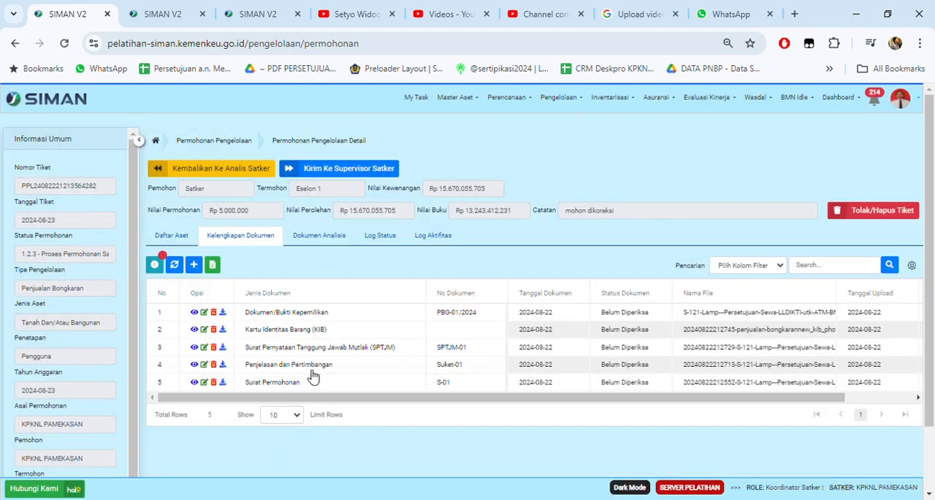
{"action": "left_click", "coordinate": [222, 313]}
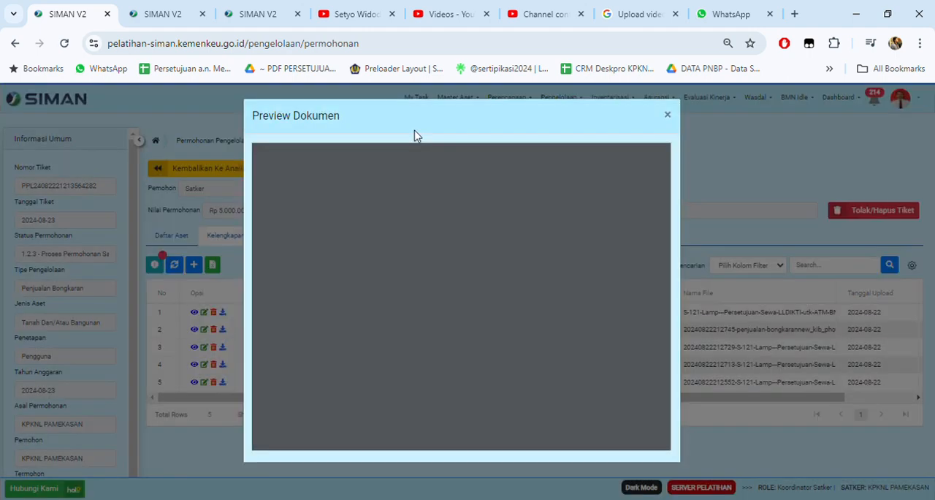
{"action": "left_click", "coordinate": [667, 115]}
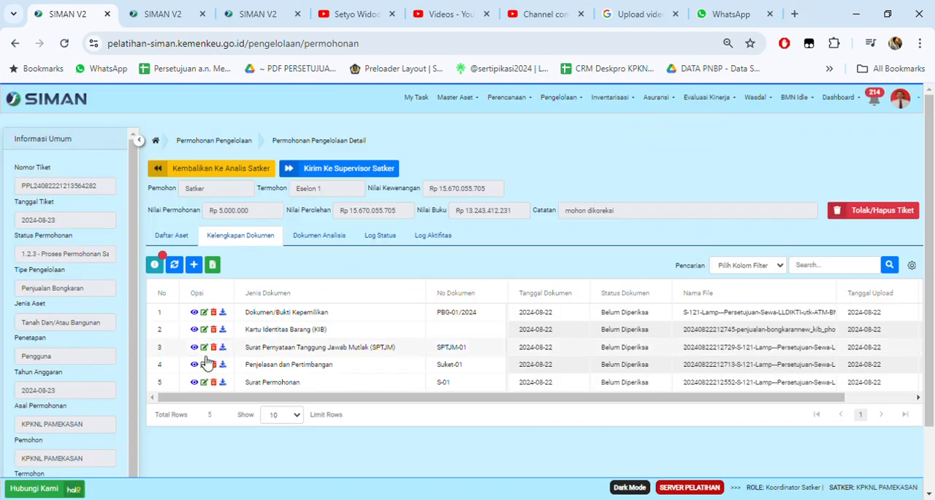
Step: Open the Dokumen/Bukti Kepemilikan entry for editing, look over its fields, and leave it without saving
{"action": "left_click", "coordinate": [205, 312]}
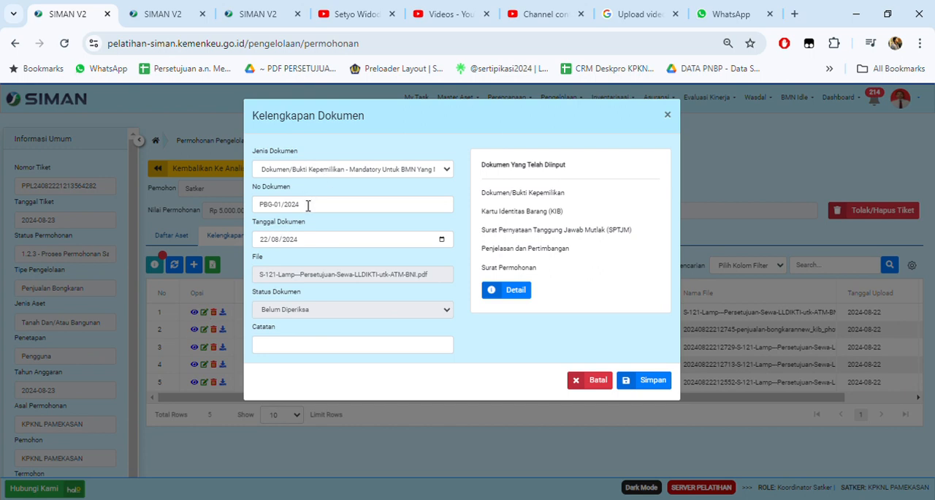
{"action": "left_click", "coordinate": [593, 382]}
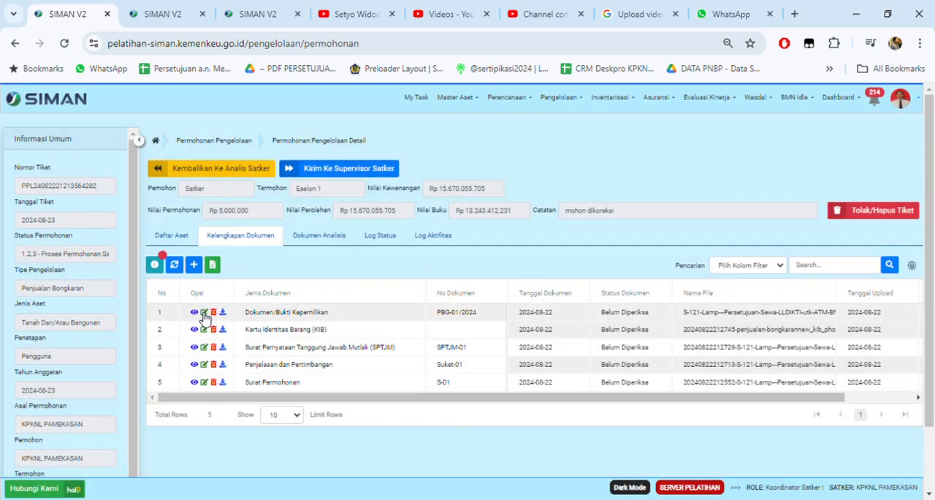
{"action": "scroll", "coordinate": [303, 369], "scroll_direction": "down", "scroll_amount": 1}
{"action": "scroll", "coordinate": [248, 298], "scroll_direction": "up", "scroll_amount": 1}
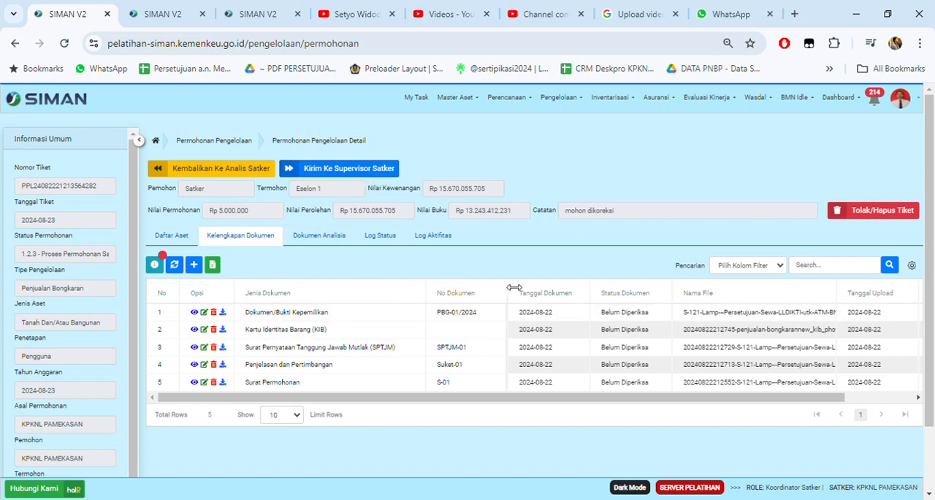
Step: Send the request to Supervisor Satker with the Catatan "mohon dikoreksi" and confirm the approval
{"action": "left_click", "coordinate": [346, 169]}
{"action": "left_click", "coordinate": [393, 189]}
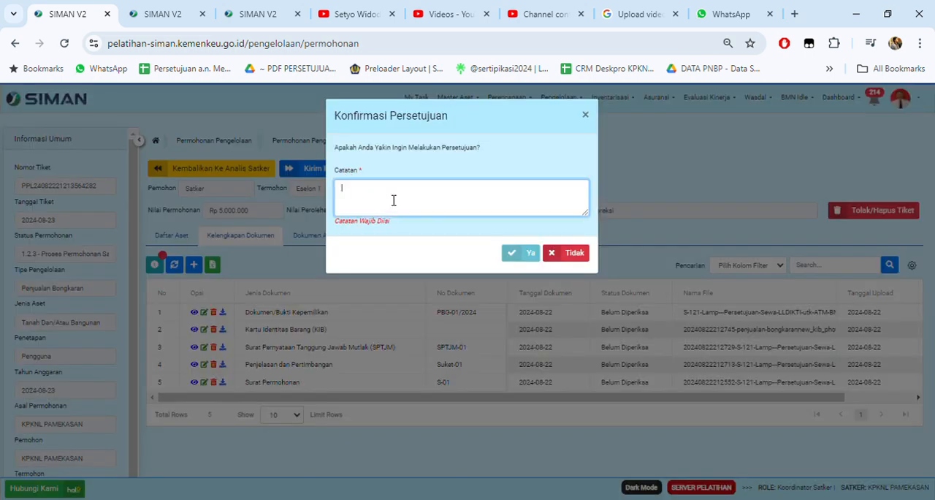
{"action": "type", "text": "mohon dikoreksi"}
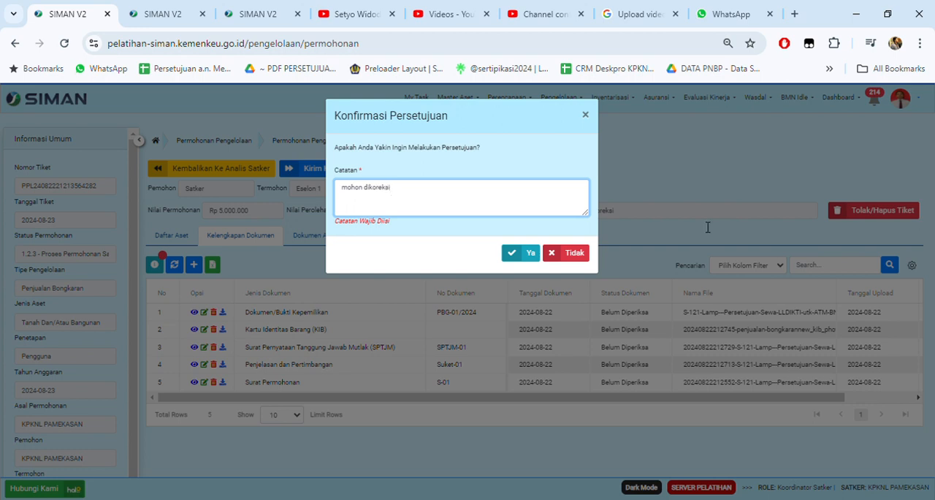
{"action": "left_click", "coordinate": [518, 253]}
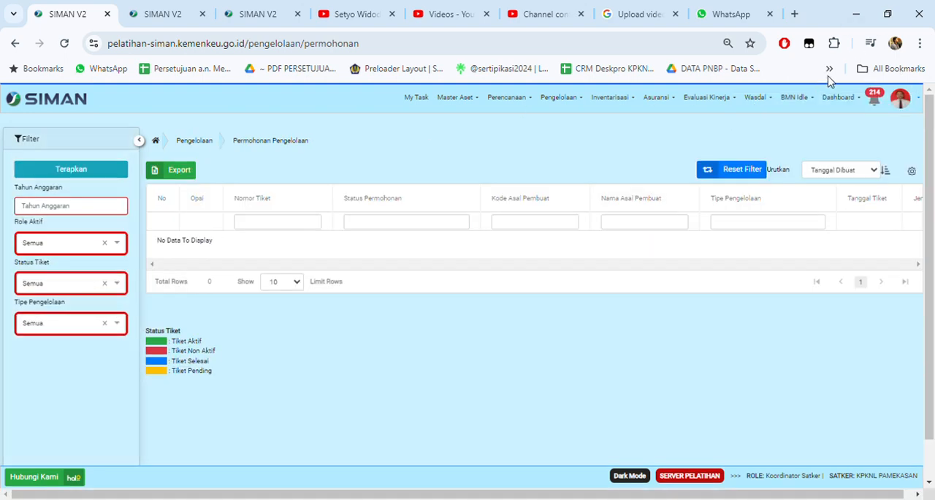
Step: Open the user profile and deactivate the Koordinator Satker role for KPKNL PAMEKASAN, confirming the change
{"action": "left_click", "coordinate": [888, 476]}
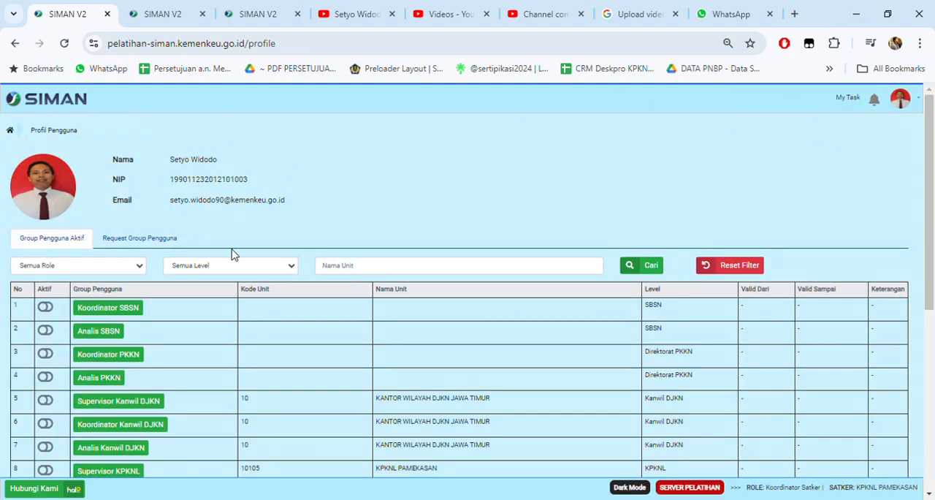
{"action": "scroll", "coordinate": [208, 221], "scroll_direction": "down", "scroll_amount": 4}
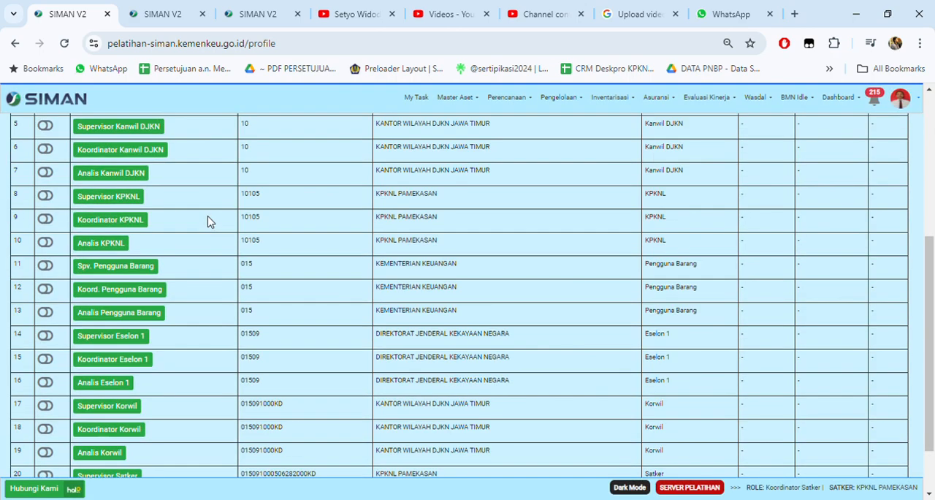
{"action": "scroll", "coordinate": [208, 222], "scroll_direction": "down", "scroll_amount": 1}
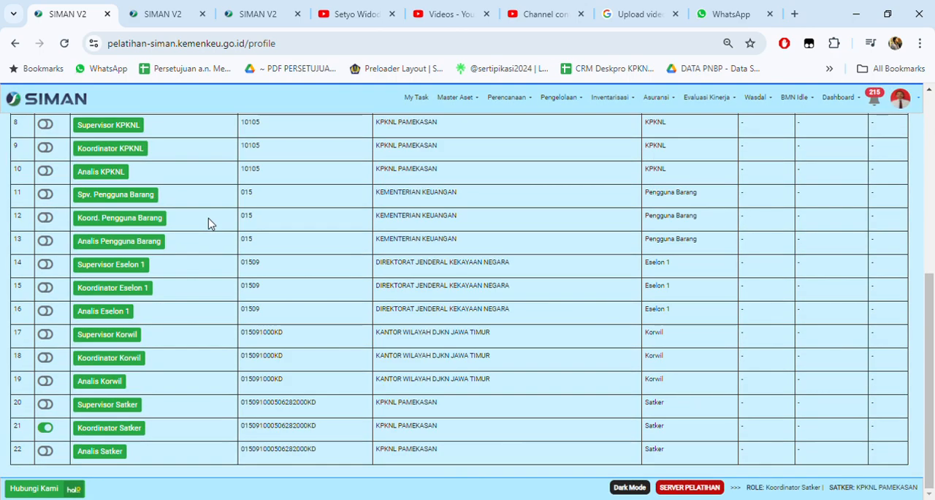
{"action": "left_click", "coordinate": [55, 431]}
{"action": "left_click", "coordinate": [574, 176]}
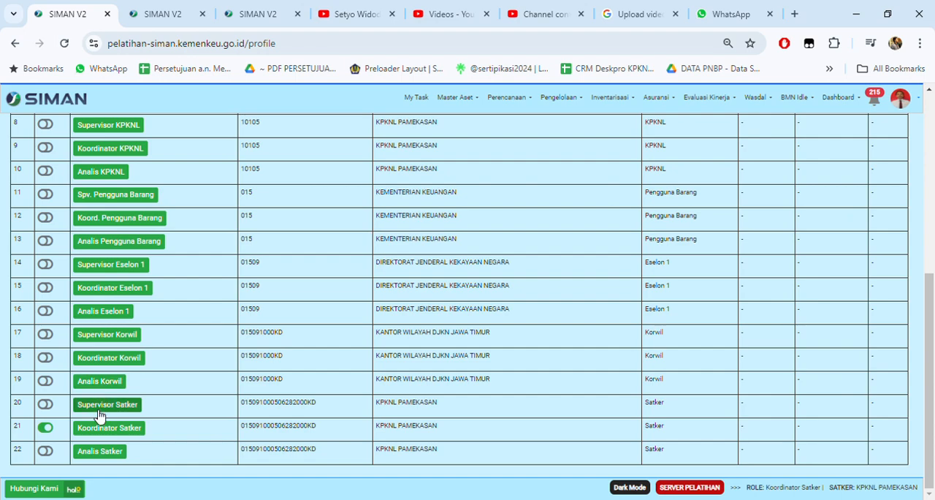
{"action": "left_click", "coordinate": [44, 435]}
{"action": "left_click", "coordinate": [540, 176]}
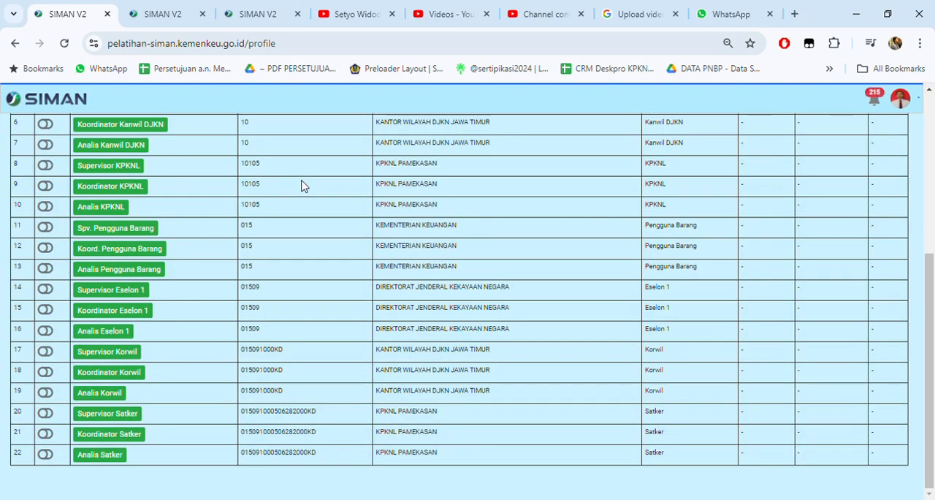
Step: Activate the Supervisor Satker role for KPKNL PAMEKASAN and confirm the role change
{"action": "left_click", "coordinate": [45, 414]}
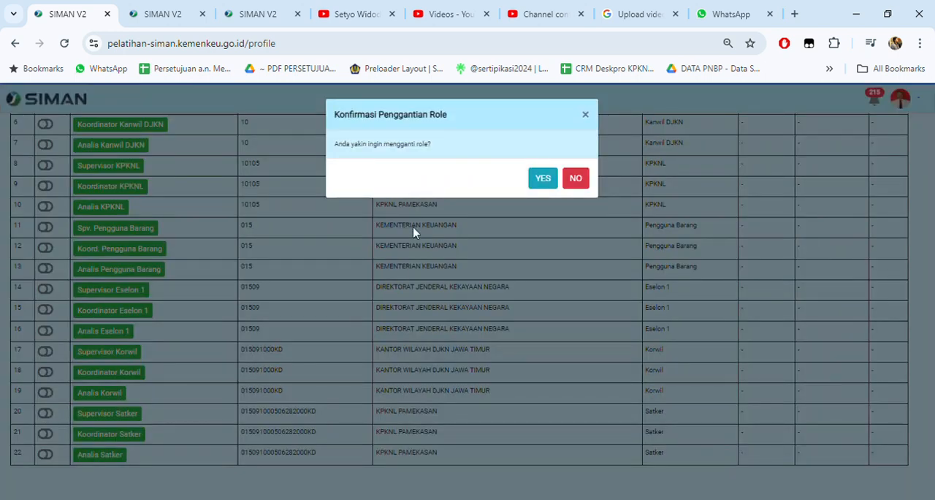
{"action": "left_click", "coordinate": [541, 178]}
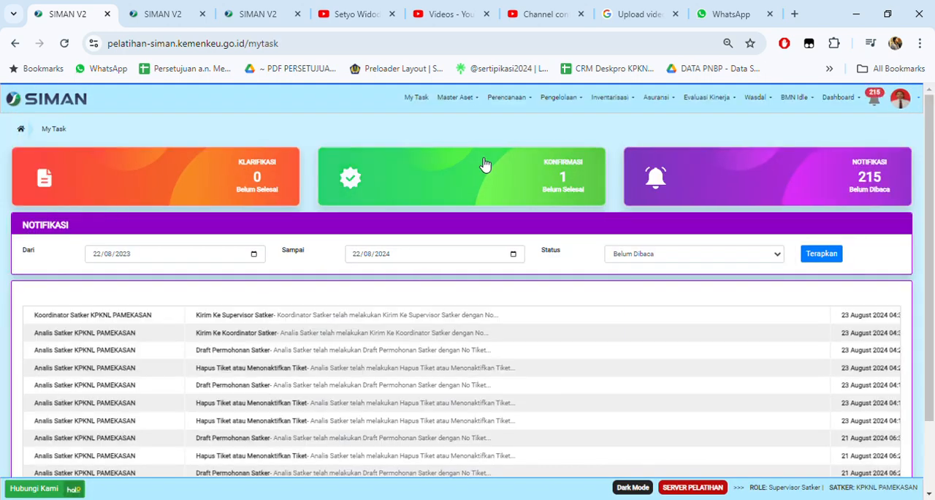
{"action": "left_click", "coordinate": [568, 101]}
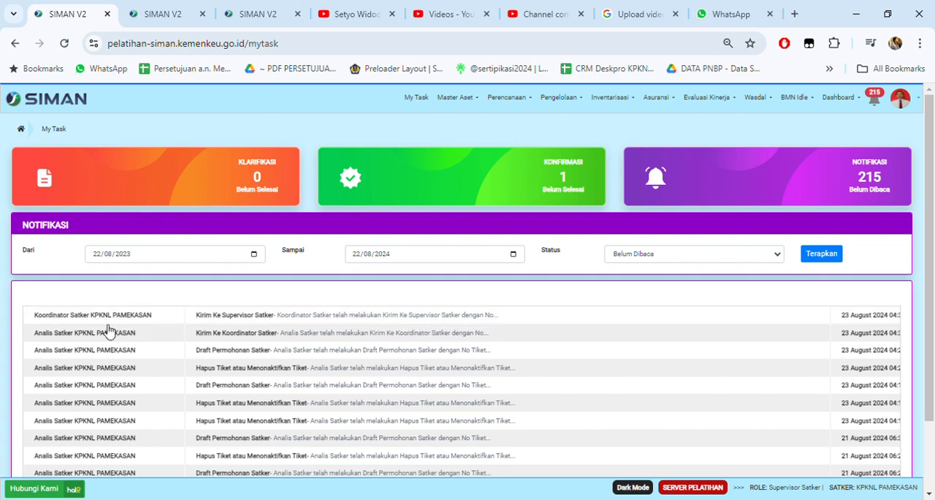
Step: Open the Kirim Ke Supervisor Satker notification in My Task, copy its ticket number, and close the notification
{"action": "left_click", "coordinate": [307, 317]}
{"action": "left_click_drag", "start_coordinate": [310, 322], "coordinate": [418, 327]}
{"action": "left_click", "coordinate": [395, 332]}
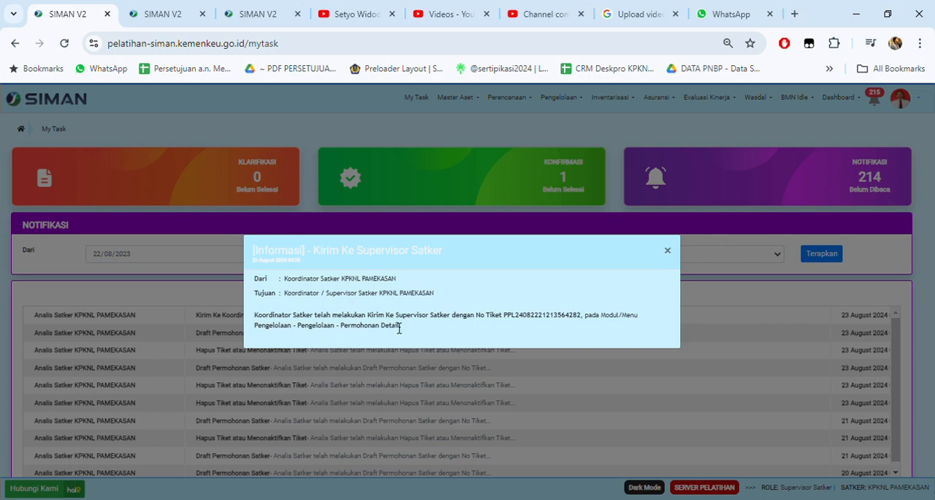
{"action": "left_click_drag", "start_coordinate": [502, 320], "coordinate": [587, 323]}
{"action": "key", "text": "ctrl+c"}
{"action": "left_click", "coordinate": [513, 322]}
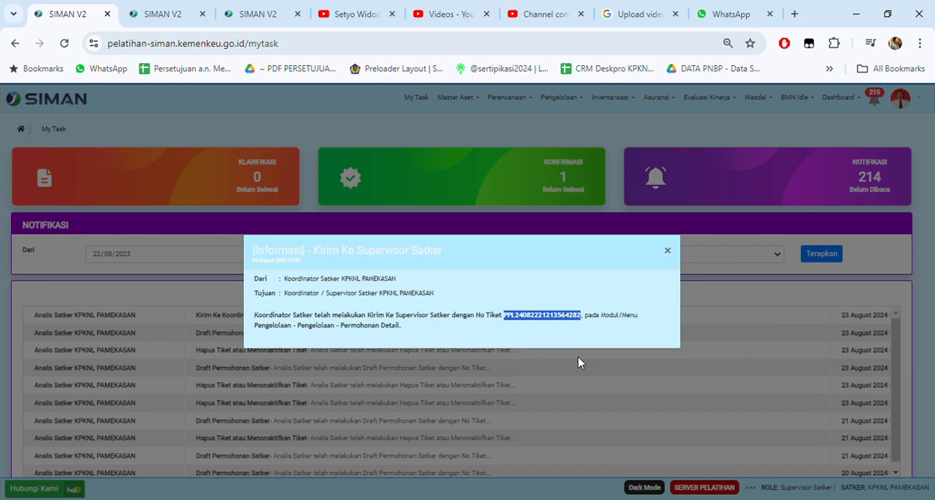
{"action": "left_click", "coordinate": [668, 250]}
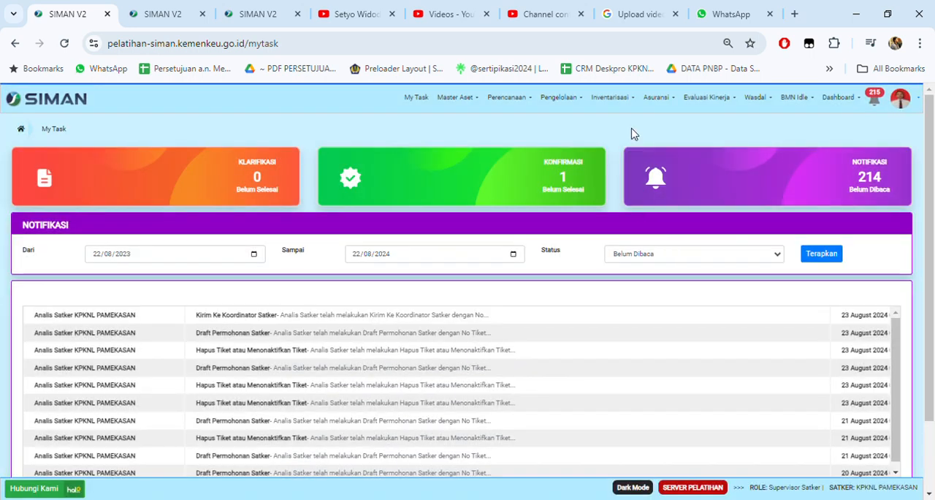
Step: As Supervisor Satker, open Permohonan Pengelolaan and list the requests with Role Aktif set to Semua
{"action": "mouse_move", "coordinate": [565, 101]}
{"action": "left_click", "coordinate": [580, 123]}
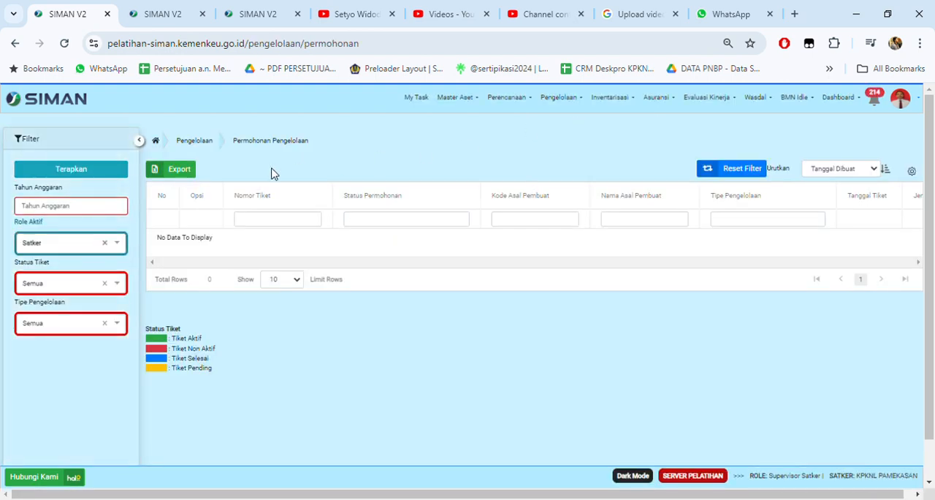
{"action": "left_click", "coordinate": [105, 243]}
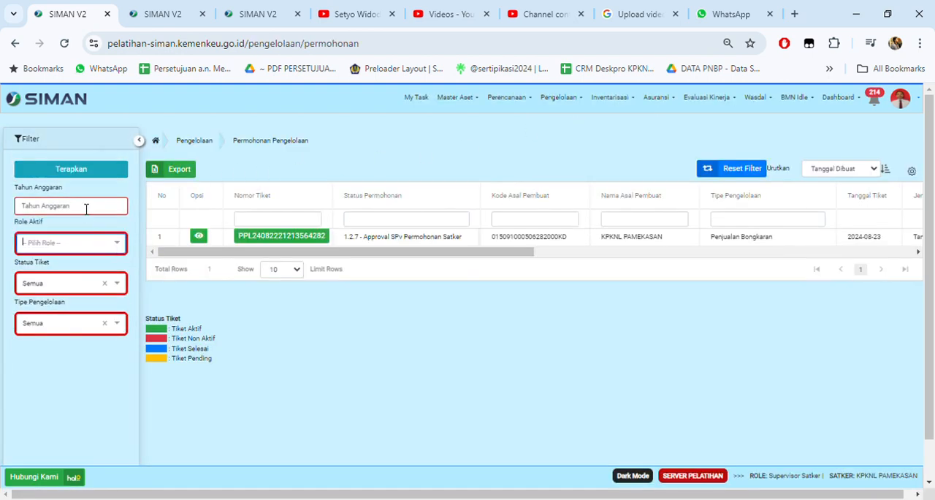
{"action": "left_click", "coordinate": [90, 244]}
{"action": "left_click", "coordinate": [65, 265]}
{"action": "left_click", "coordinate": [78, 174]}
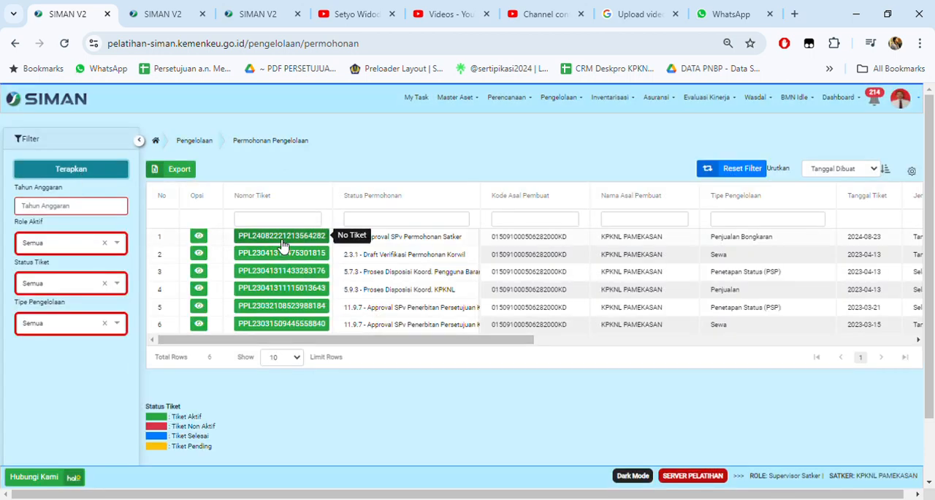
Step: Paste the copied ticket number into the Nomor Tiket filter and open the matching Penjualan Bongkaran request
{"action": "left_click", "coordinate": [300, 219]}
{"action": "key", "text": "ctrl+v"}
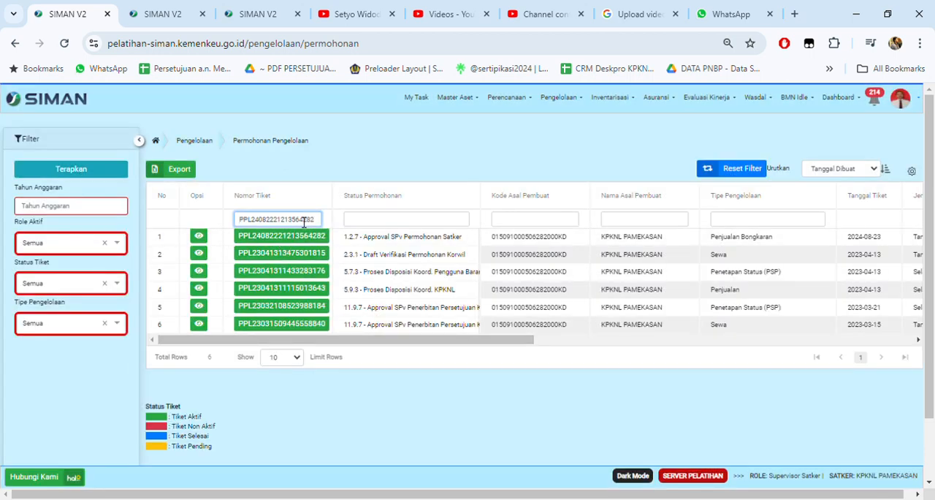
{"action": "left_click", "coordinate": [299, 235]}
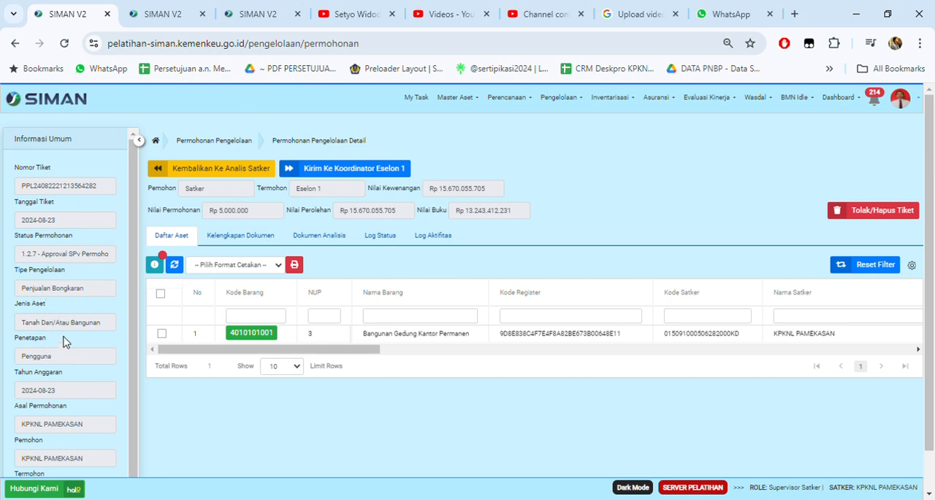
Step: Under Kelengkapan Dokumen, review the Dokumen/Bukti Kepemilikan details and preview its file, closing each view
{"action": "left_click", "coordinate": [253, 236]}
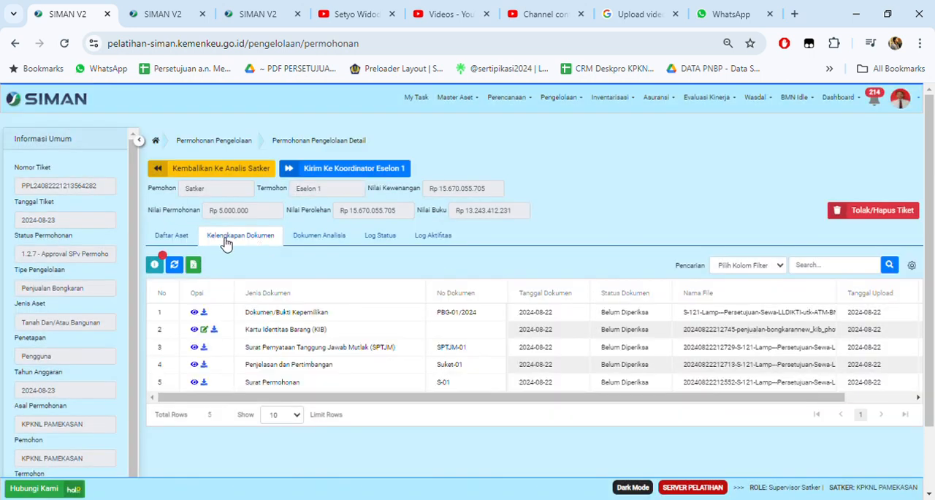
{"action": "left_click", "coordinate": [193, 312]}
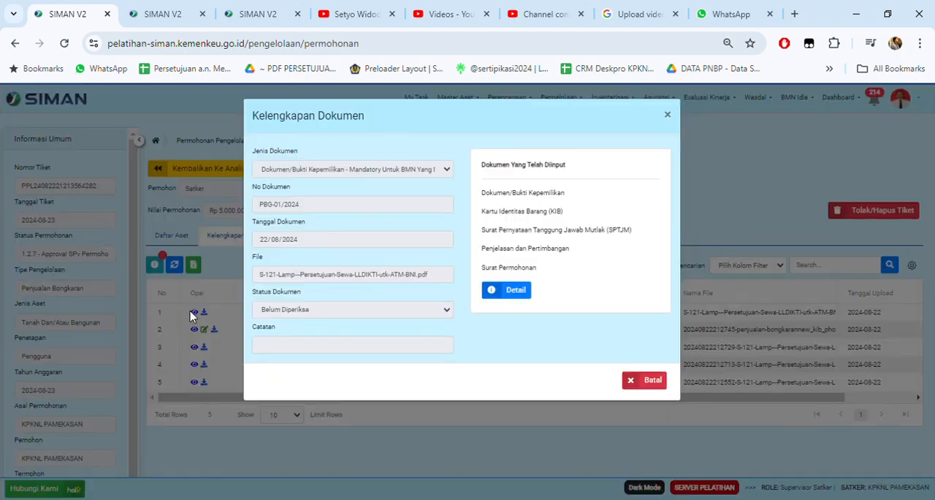
{"action": "left_click", "coordinate": [630, 380]}
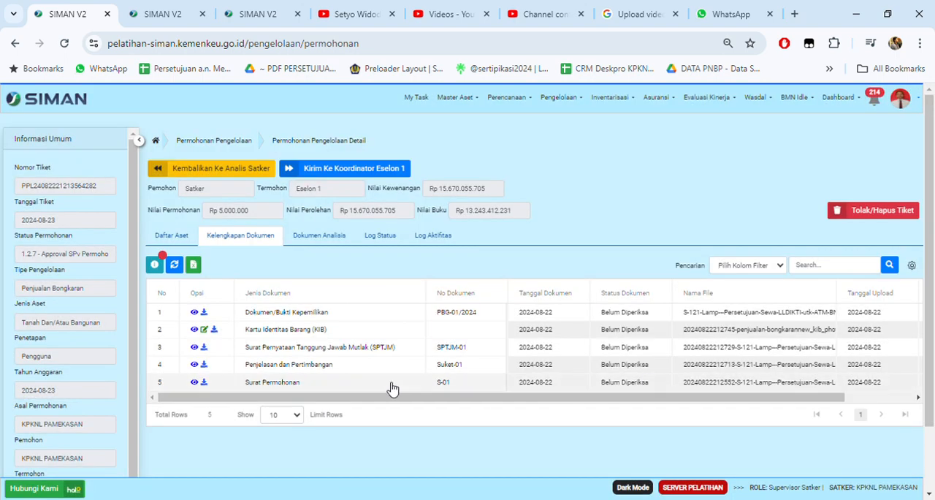
{"action": "left_click", "coordinate": [204, 313]}
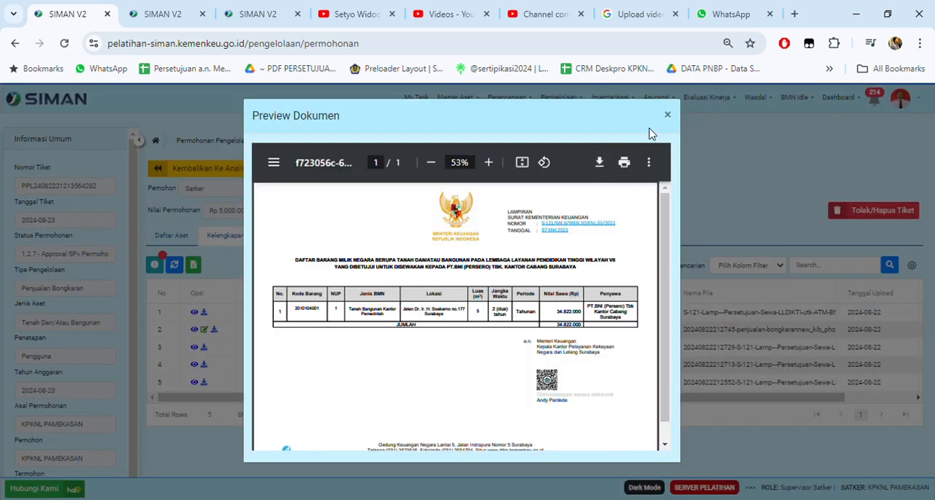
{"action": "left_click", "coordinate": [666, 119]}
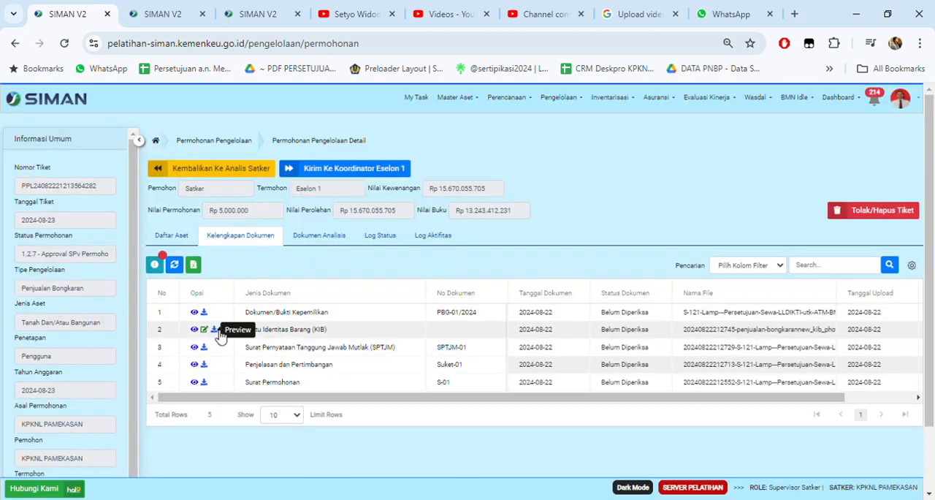
Step: Preview the Kartu Identitas Barang (KIB) file, read through its contents, and close the preview
{"action": "left_click", "coordinate": [212, 331]}
{"action": "scroll", "coordinate": [526, 224], "scroll_direction": "down", "scroll_amount": 5}
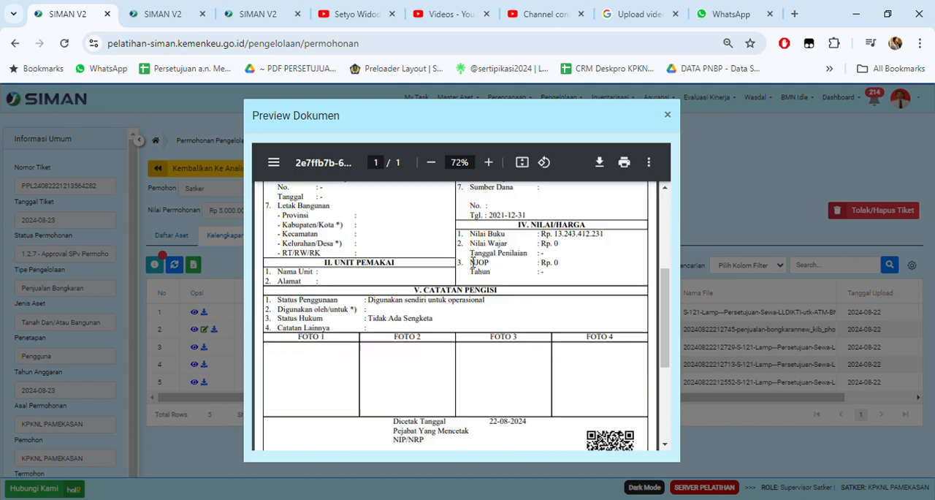
{"action": "scroll", "coordinate": [472, 261], "scroll_direction": "up", "scroll_amount": 3}
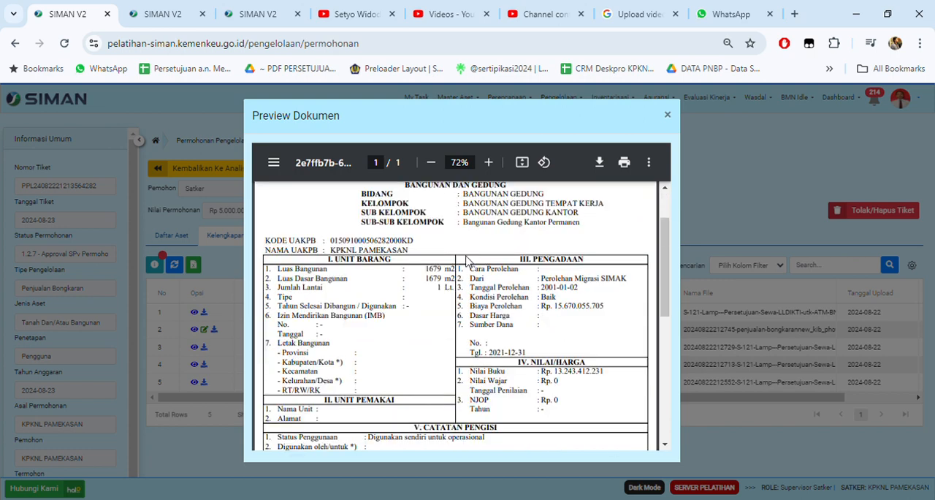
{"action": "scroll", "coordinate": [423, 292], "scroll_direction": "down", "scroll_amount": 2}
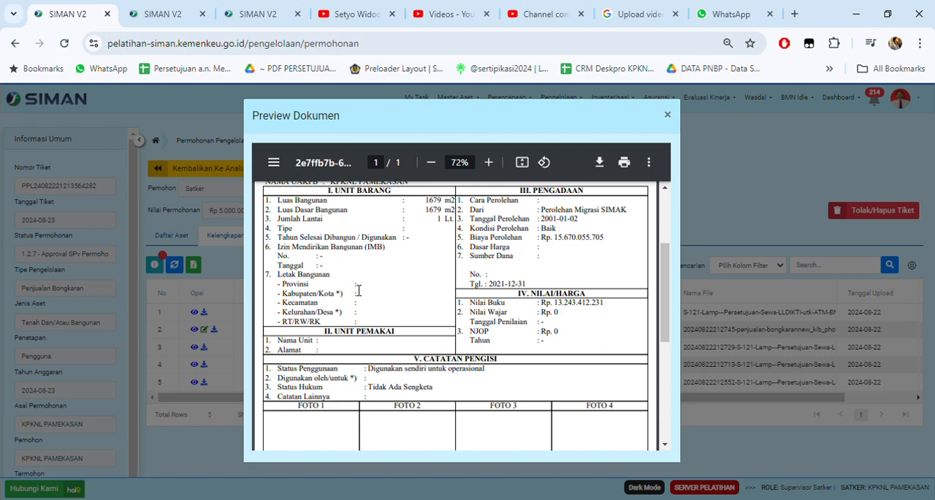
{"action": "scroll", "coordinate": [357, 296], "scroll_direction": "down", "scroll_amount": 4}
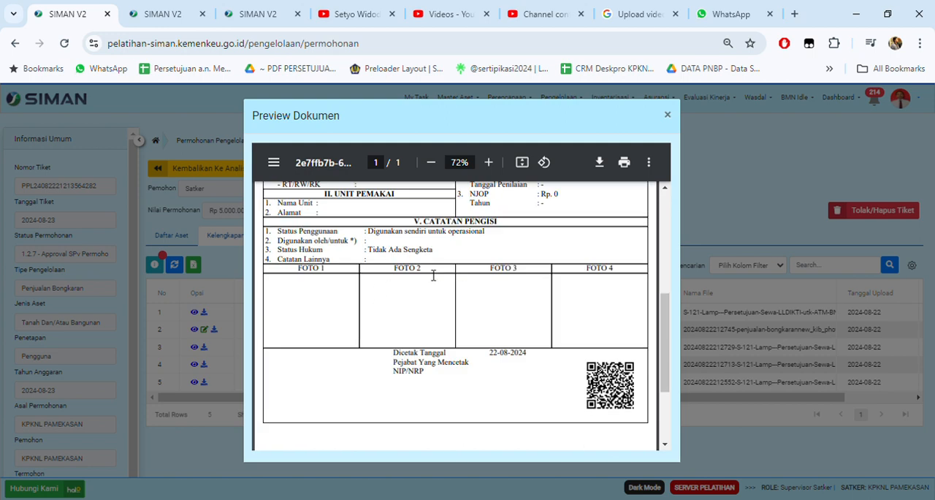
{"action": "scroll", "coordinate": [526, 272], "scroll_direction": "up", "scroll_amount": 5}
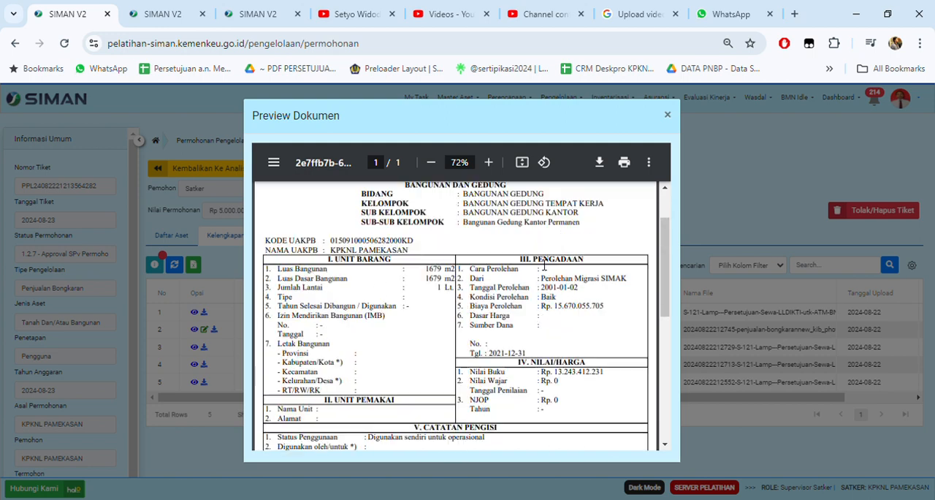
{"action": "left_click", "coordinate": [672, 119]}
Step: Check the request's Dokumen Analisis, Log Status and Log Aktifitas, and return to Daftar Aset
{"action": "left_click", "coordinate": [322, 235]}
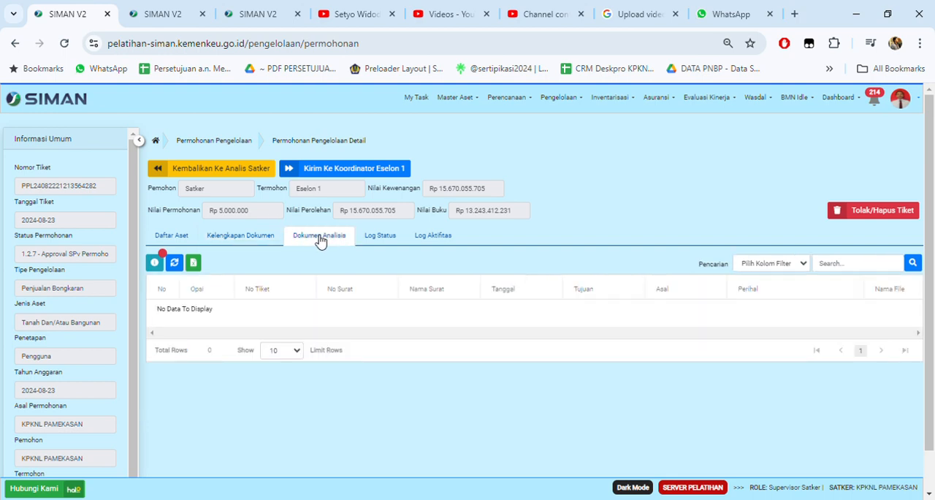
{"action": "left_click", "coordinate": [381, 236]}
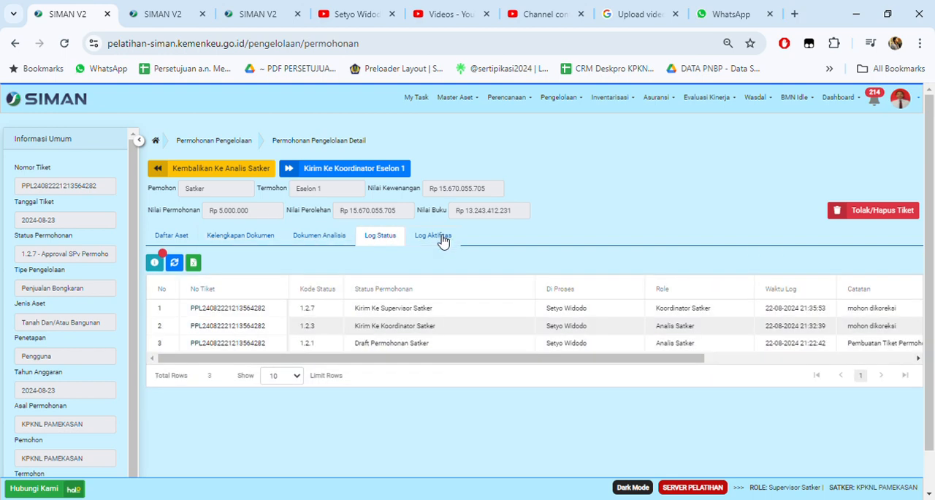
{"action": "left_click", "coordinate": [442, 237]}
{"action": "left_click", "coordinate": [173, 235]}
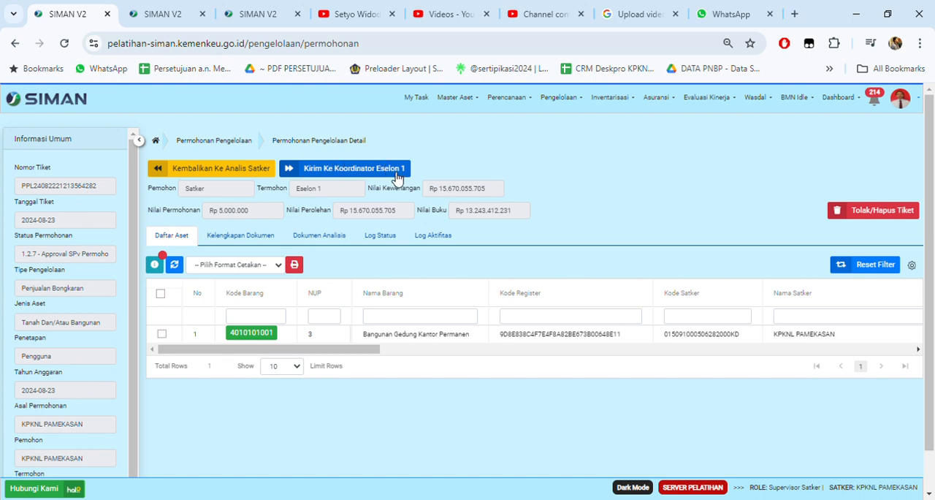
Step: Send the request to Koordinator Eselon 1 with the note "mohon dikoreksi dari Satker KPKNL Pamekasan"
{"action": "left_click", "coordinate": [326, 170]}
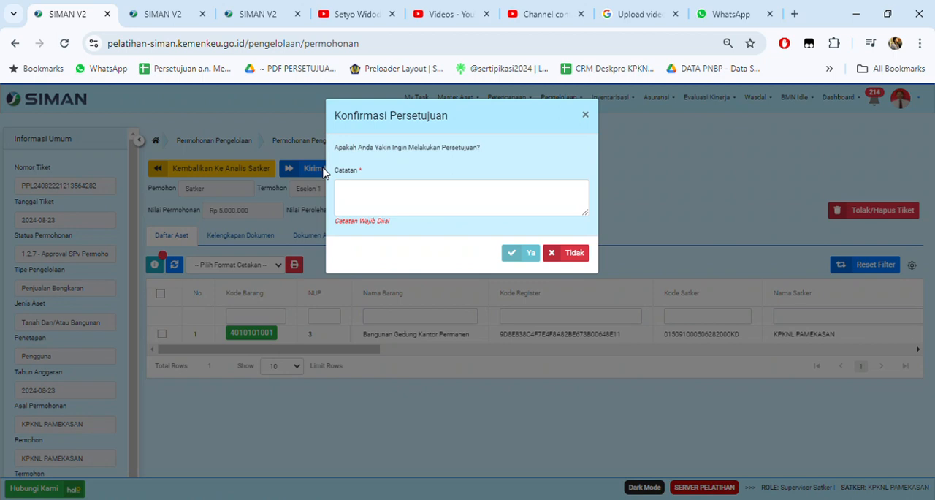
{"action": "left_click", "coordinate": [353, 205]}
{"action": "type", "text": "moh"}
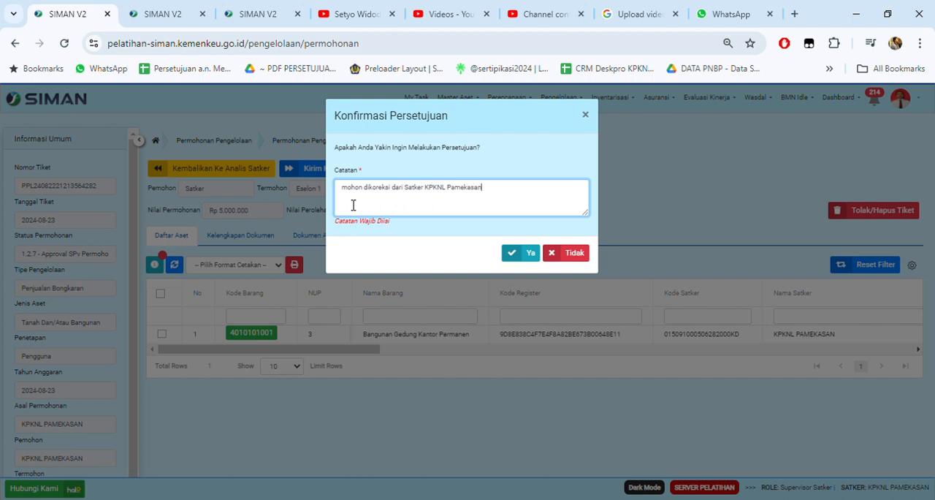
{"action": "left_click", "coordinate": [516, 254]}
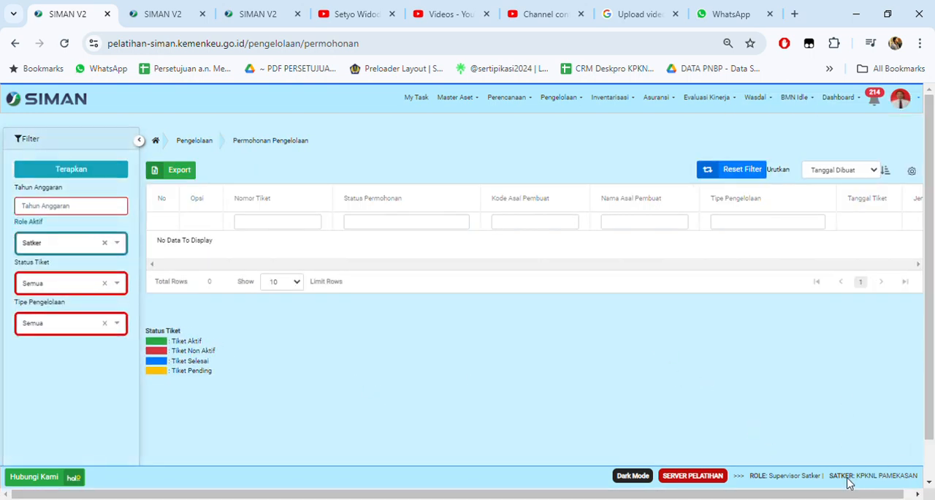
Step: Deactivate the Supervisor Satker role in the user profile's role list and confirm the deactivation
{"action": "left_click", "coordinate": [852, 475]}
{"action": "scroll", "coordinate": [185, 329], "scroll_direction": "down", "scroll_amount": 5}
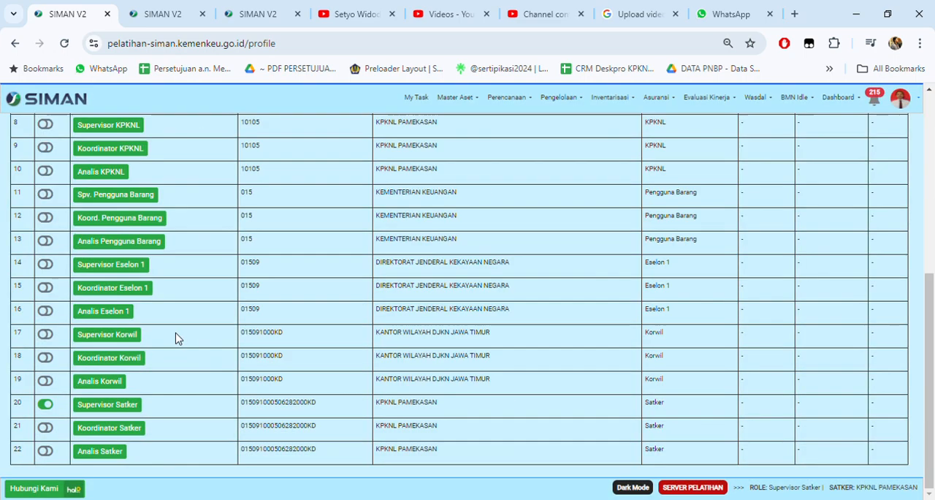
{"action": "left_click", "coordinate": [41, 407]}
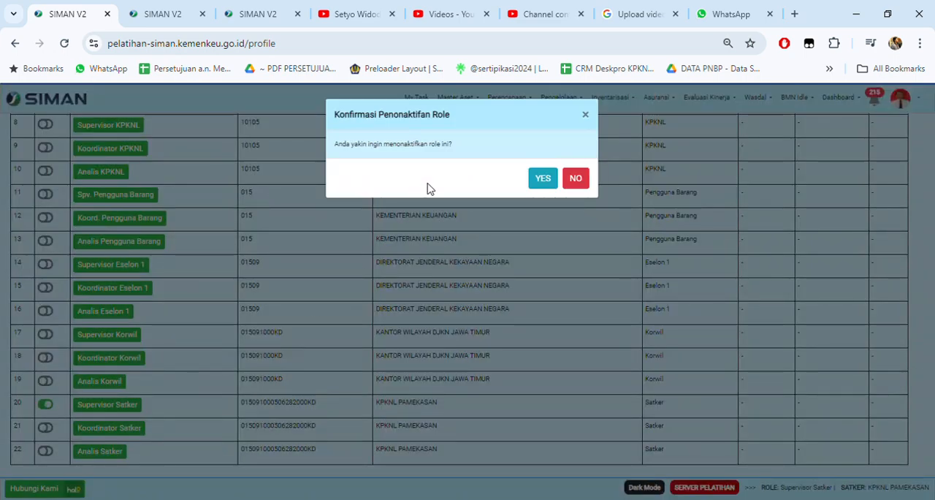
{"action": "left_click", "coordinate": [540, 178]}
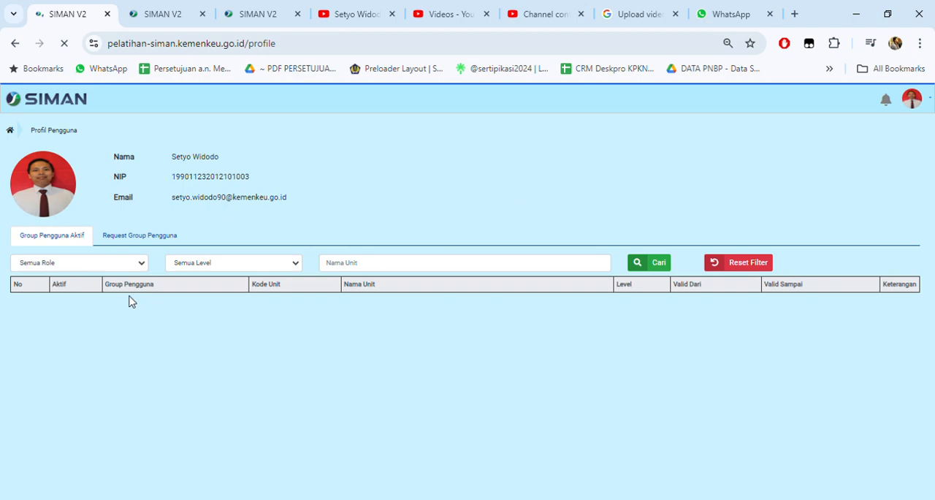
Step: Activate the Koordinator Eselon 1 role for DIREKTORAT JENDERAL KEKAYAAN NEGARA and confirm the activation
{"action": "scroll", "coordinate": [224, 241], "scroll_direction": "down", "scroll_amount": 1}
{"action": "scroll", "coordinate": [224, 241], "scroll_direction": "down", "scroll_amount": 2}
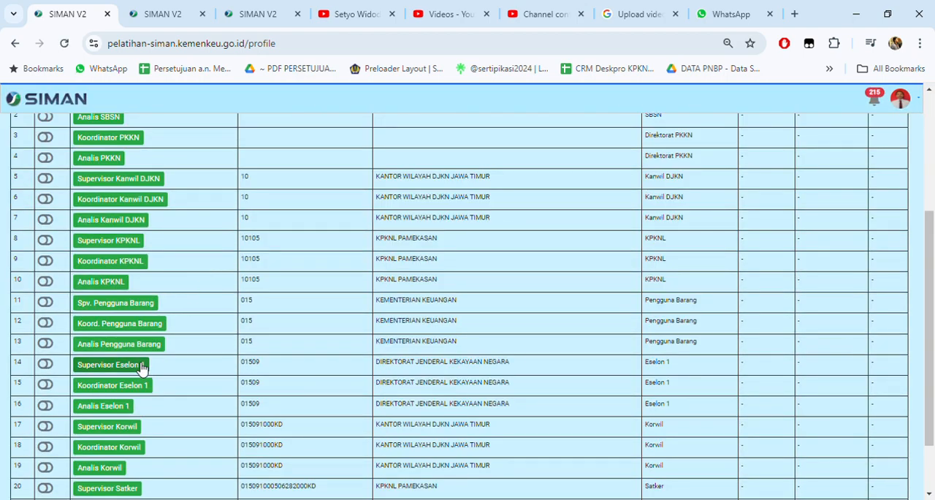
{"action": "scroll", "coordinate": [146, 361], "scroll_direction": "down", "scroll_amount": 1}
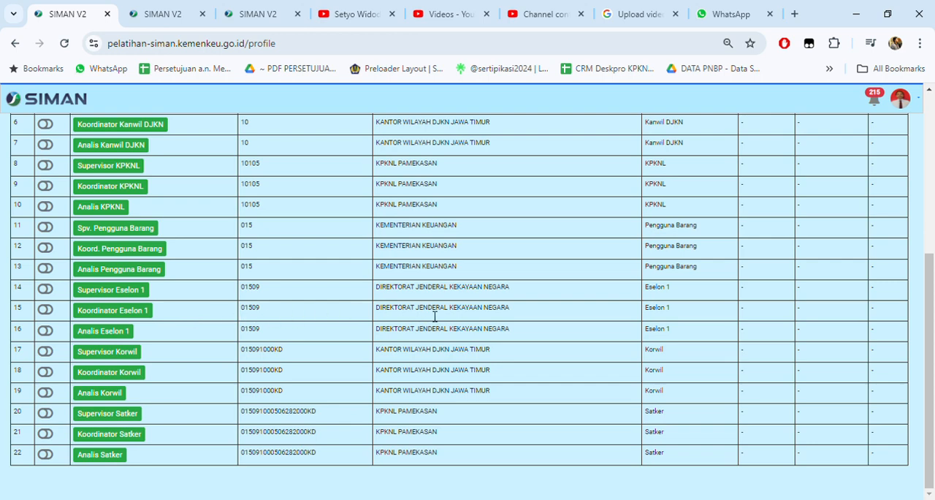
{"action": "left_click_drag", "start_coordinate": [519, 317], "coordinate": [387, 313]}
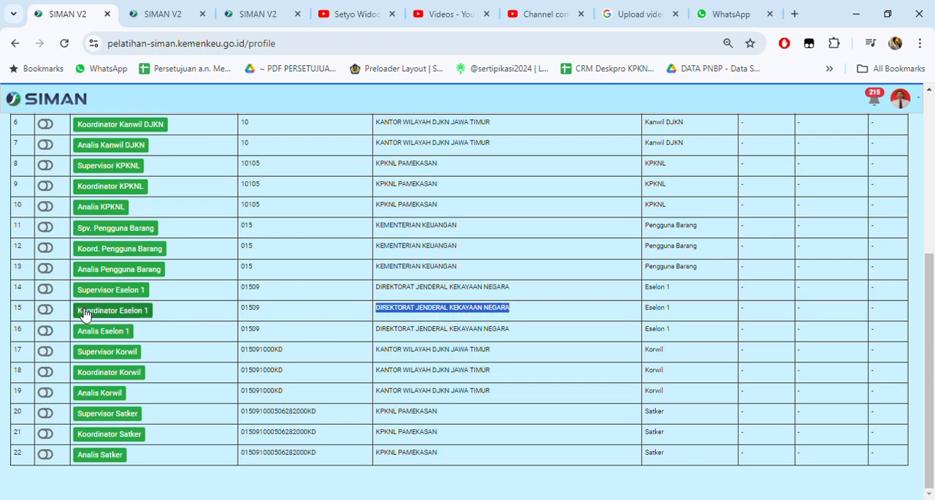
{"action": "left_click", "coordinate": [44, 310]}
{"action": "left_click", "coordinate": [542, 178]}
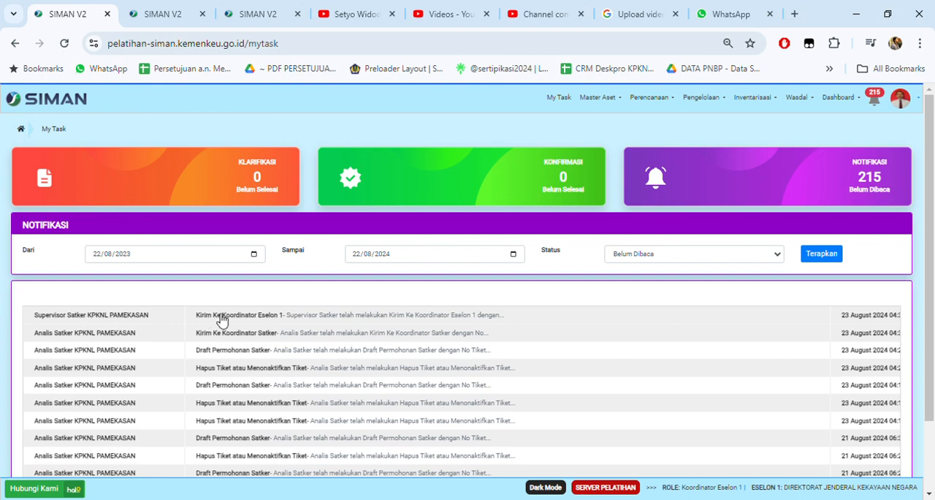
Step: Copy the ticket number from the newest Kirim Ke Koordinator Eselon 1 notification and open the Permohonan Pengelolaan list
{"action": "left_click", "coordinate": [376, 320]}
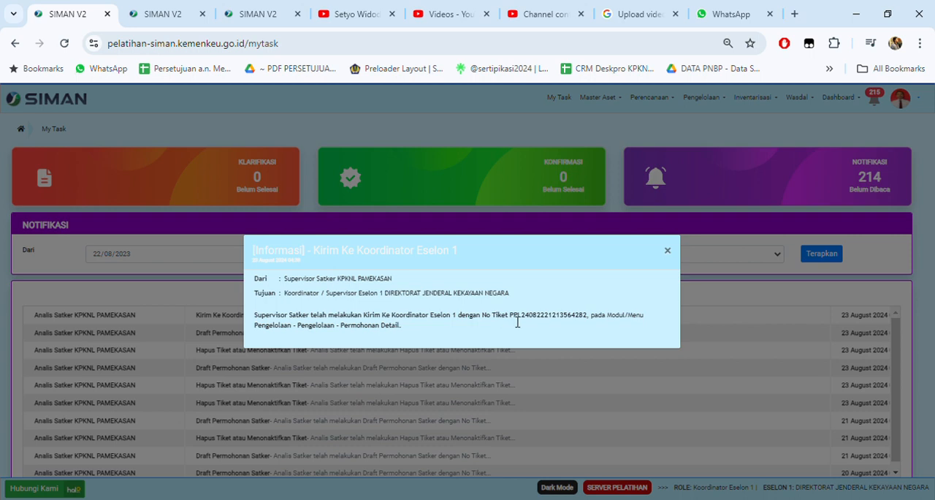
{"action": "left_click_drag", "start_coordinate": [515, 320], "coordinate": [599, 323]}
{"action": "key", "text": "ctrl+c"}
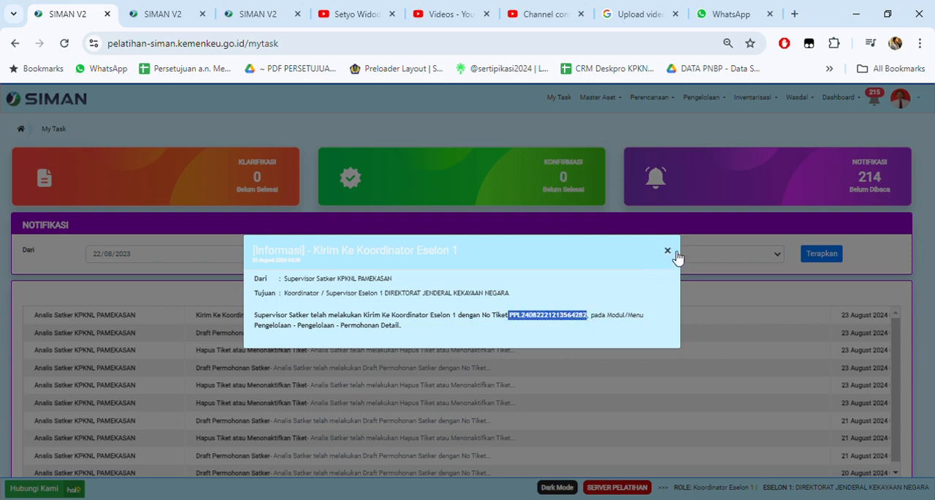
{"action": "left_click", "coordinate": [667, 250]}
{"action": "left_click", "coordinate": [703, 97]}
{"action": "left_click", "coordinate": [732, 119]}
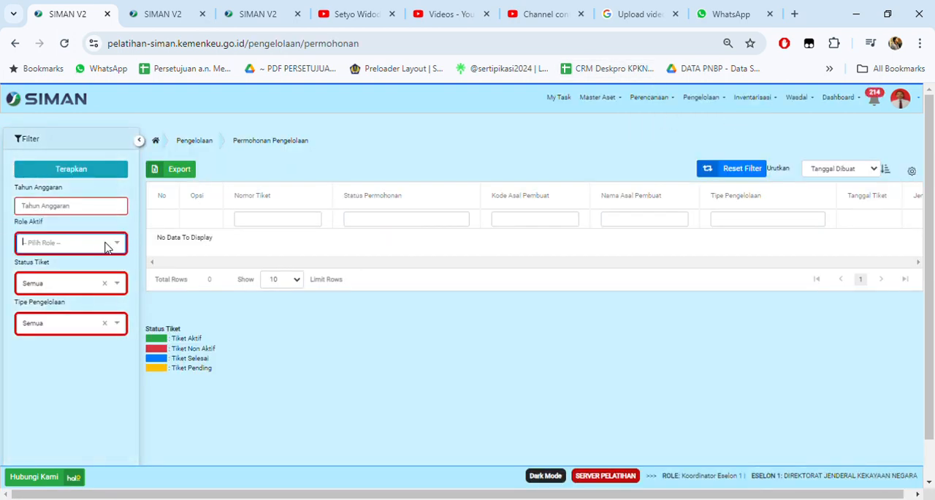
Step: Set the Role Aktif filter to Semua and apply it to the request list
{"action": "left_click", "coordinate": [95, 248]}
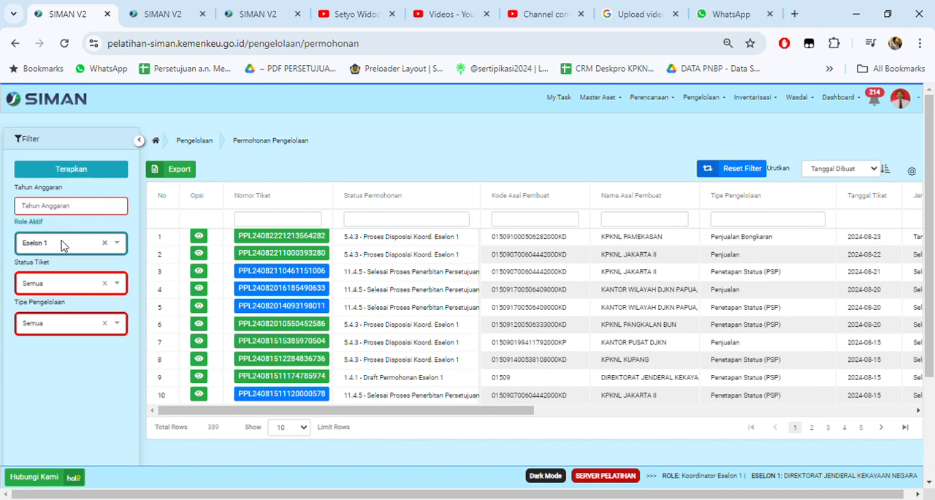
{"action": "left_click", "coordinate": [63, 244]}
{"action": "left_click", "coordinate": [56, 267]}
{"action": "left_click", "coordinate": [72, 169]}
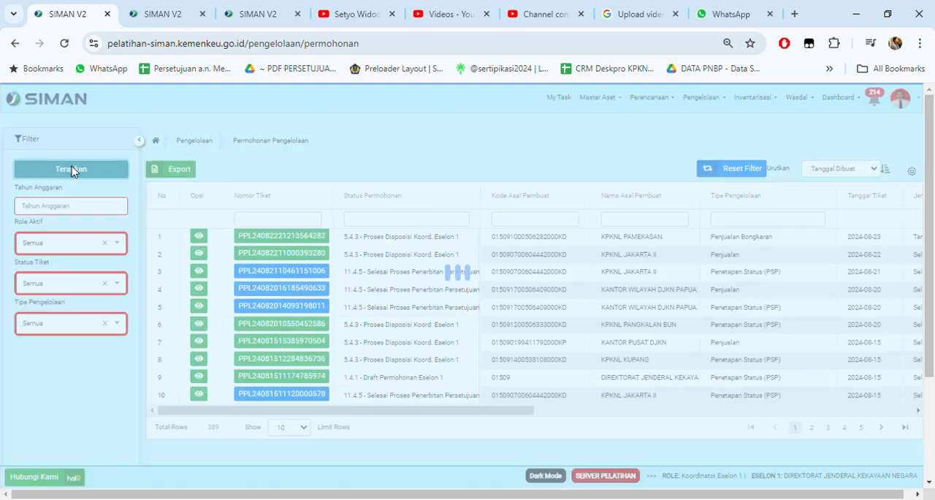
Step: Try to show 1000 rows per page in the request list, and reload the page
{"action": "scroll", "coordinate": [273, 304], "scroll_direction": "down", "scroll_amount": 2}
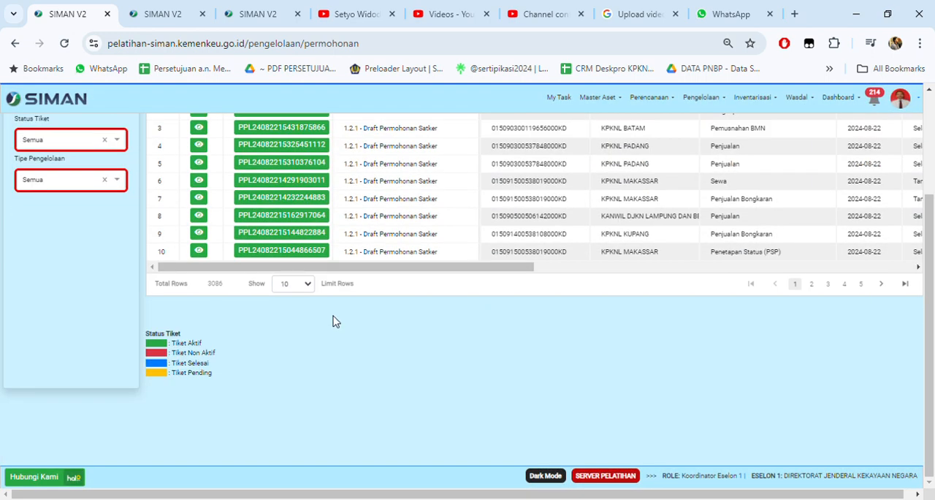
{"action": "scroll", "coordinate": [337, 325], "scroll_direction": "up", "scroll_amount": 2}
{"action": "left_click", "coordinate": [293, 427]}
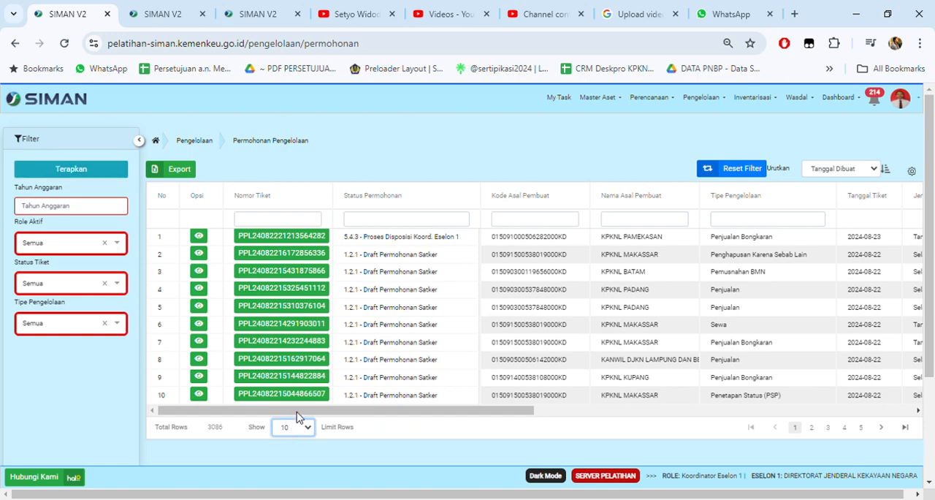
{"action": "left_click", "coordinate": [296, 417]}
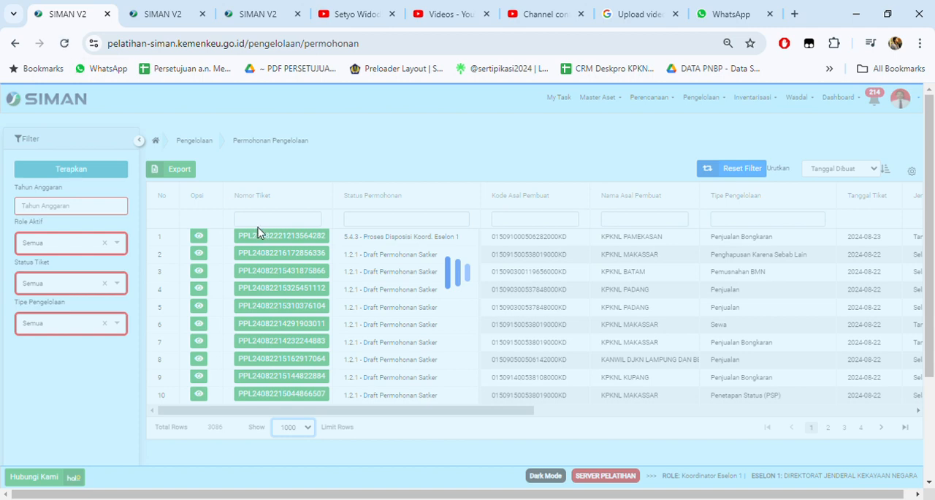
{"action": "left_click", "coordinate": [65, 44]}
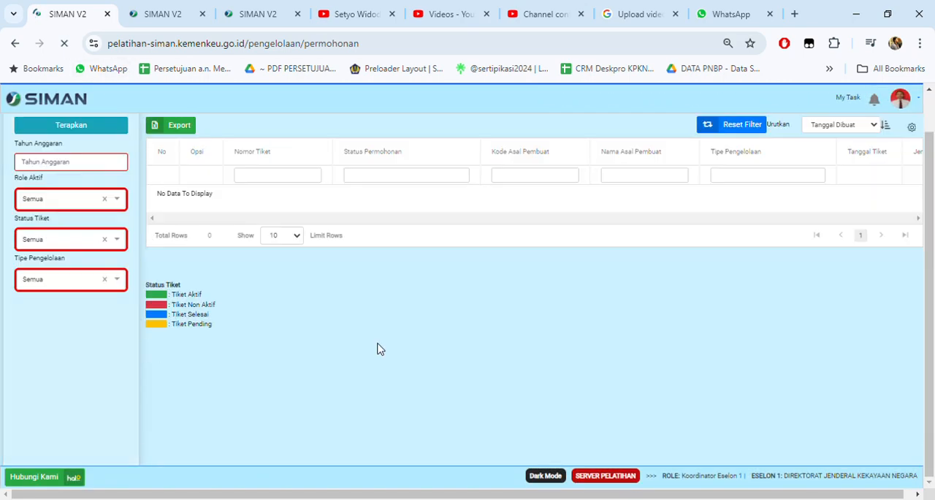
Step: Filter the requests by Role Aktif Eselon 1 and the copied ticket number, and open the matching Penjualan Bongkaran request
{"action": "left_click", "coordinate": [114, 245]}
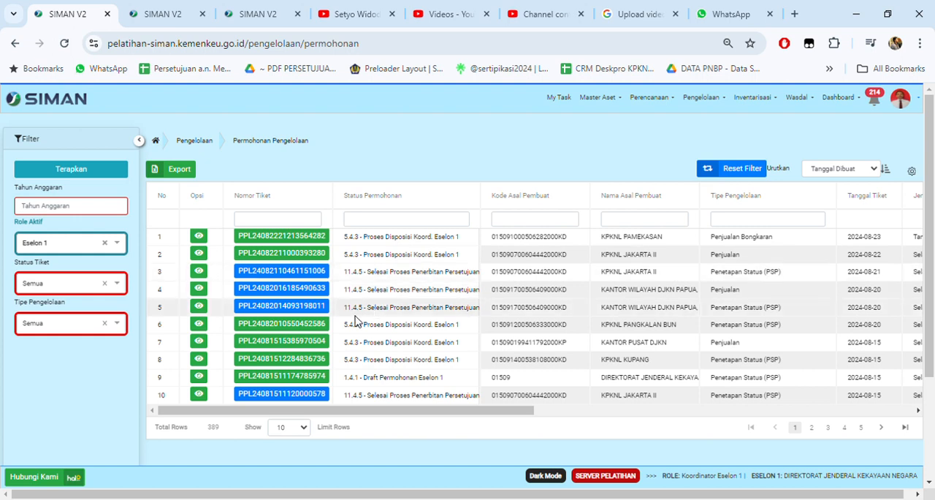
{"action": "left_click", "coordinate": [264, 220]}
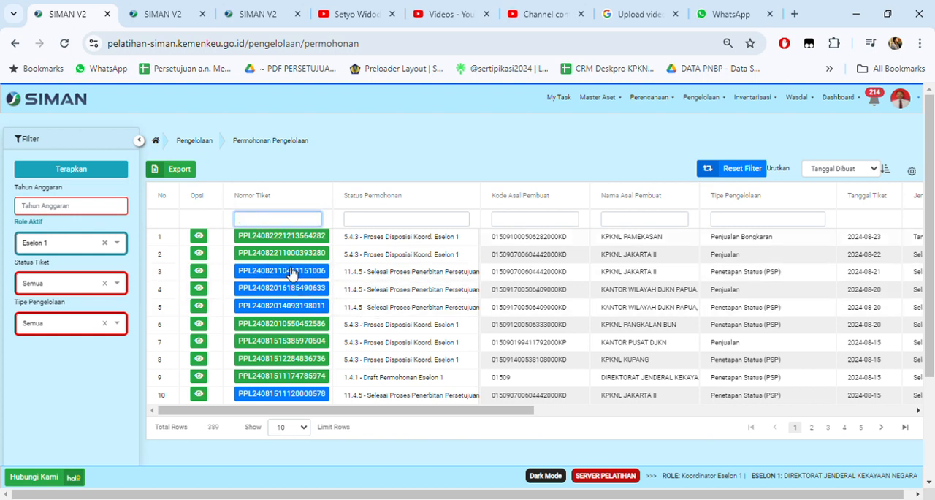
{"action": "key", "text": "ctrl+v"}
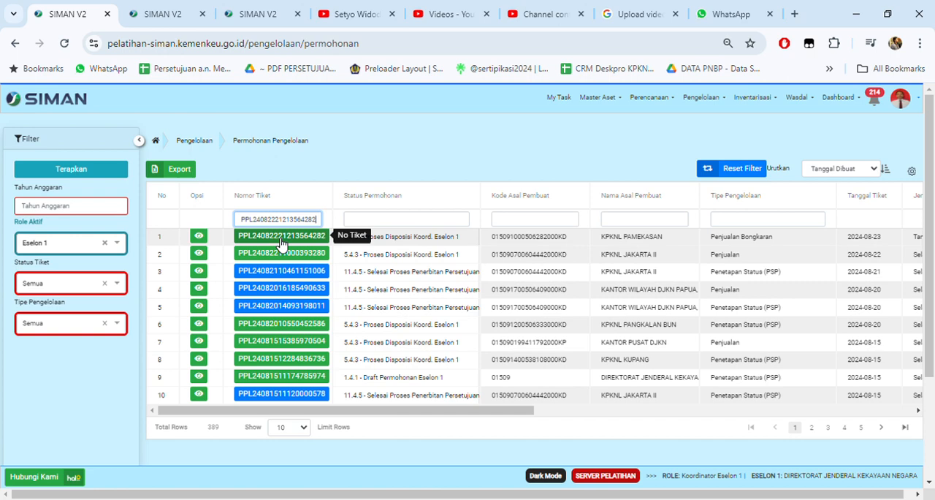
{"action": "key", "text": "Return"}
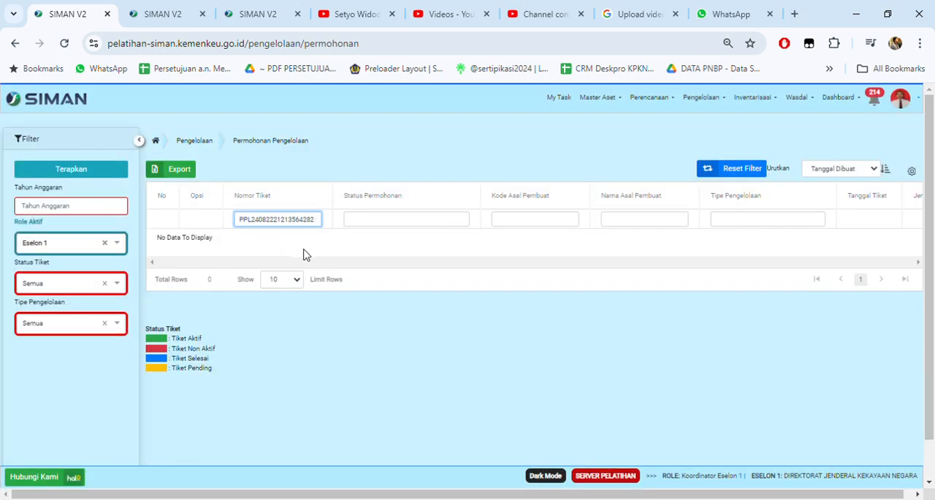
{"action": "key", "text": "Return"}
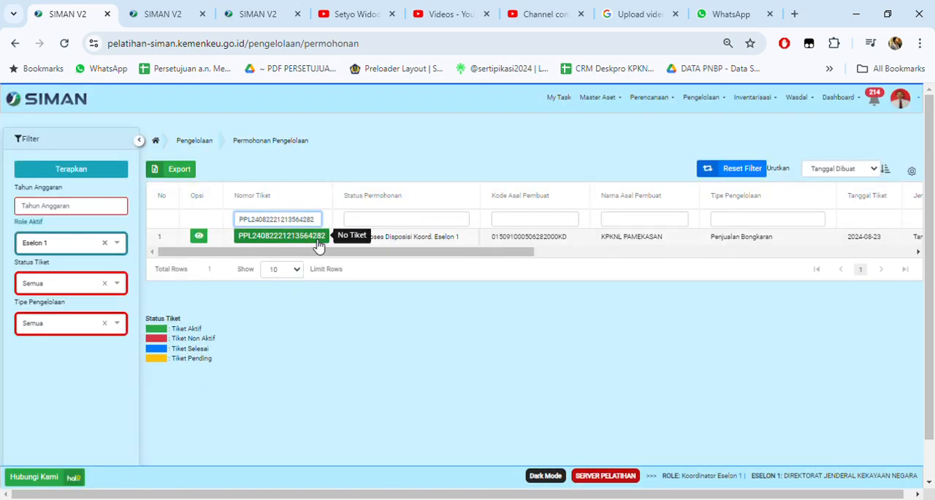
{"action": "left_click", "coordinate": [313, 236]}
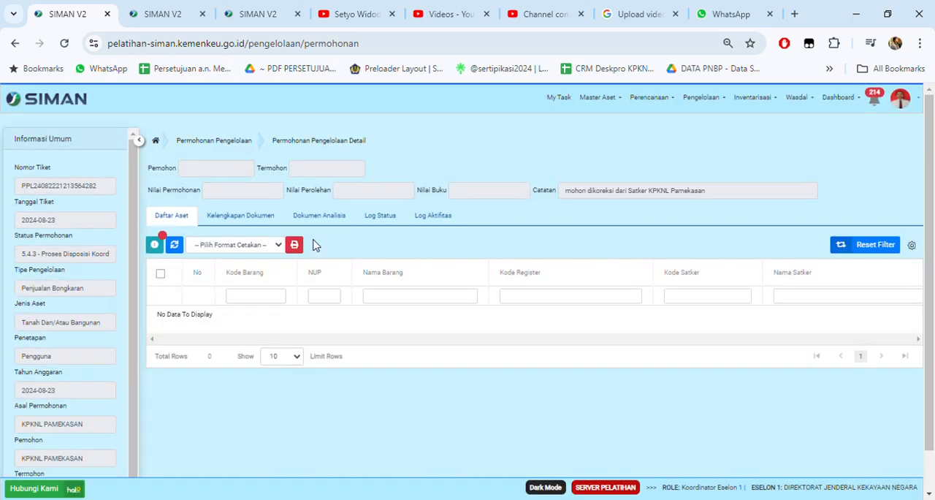